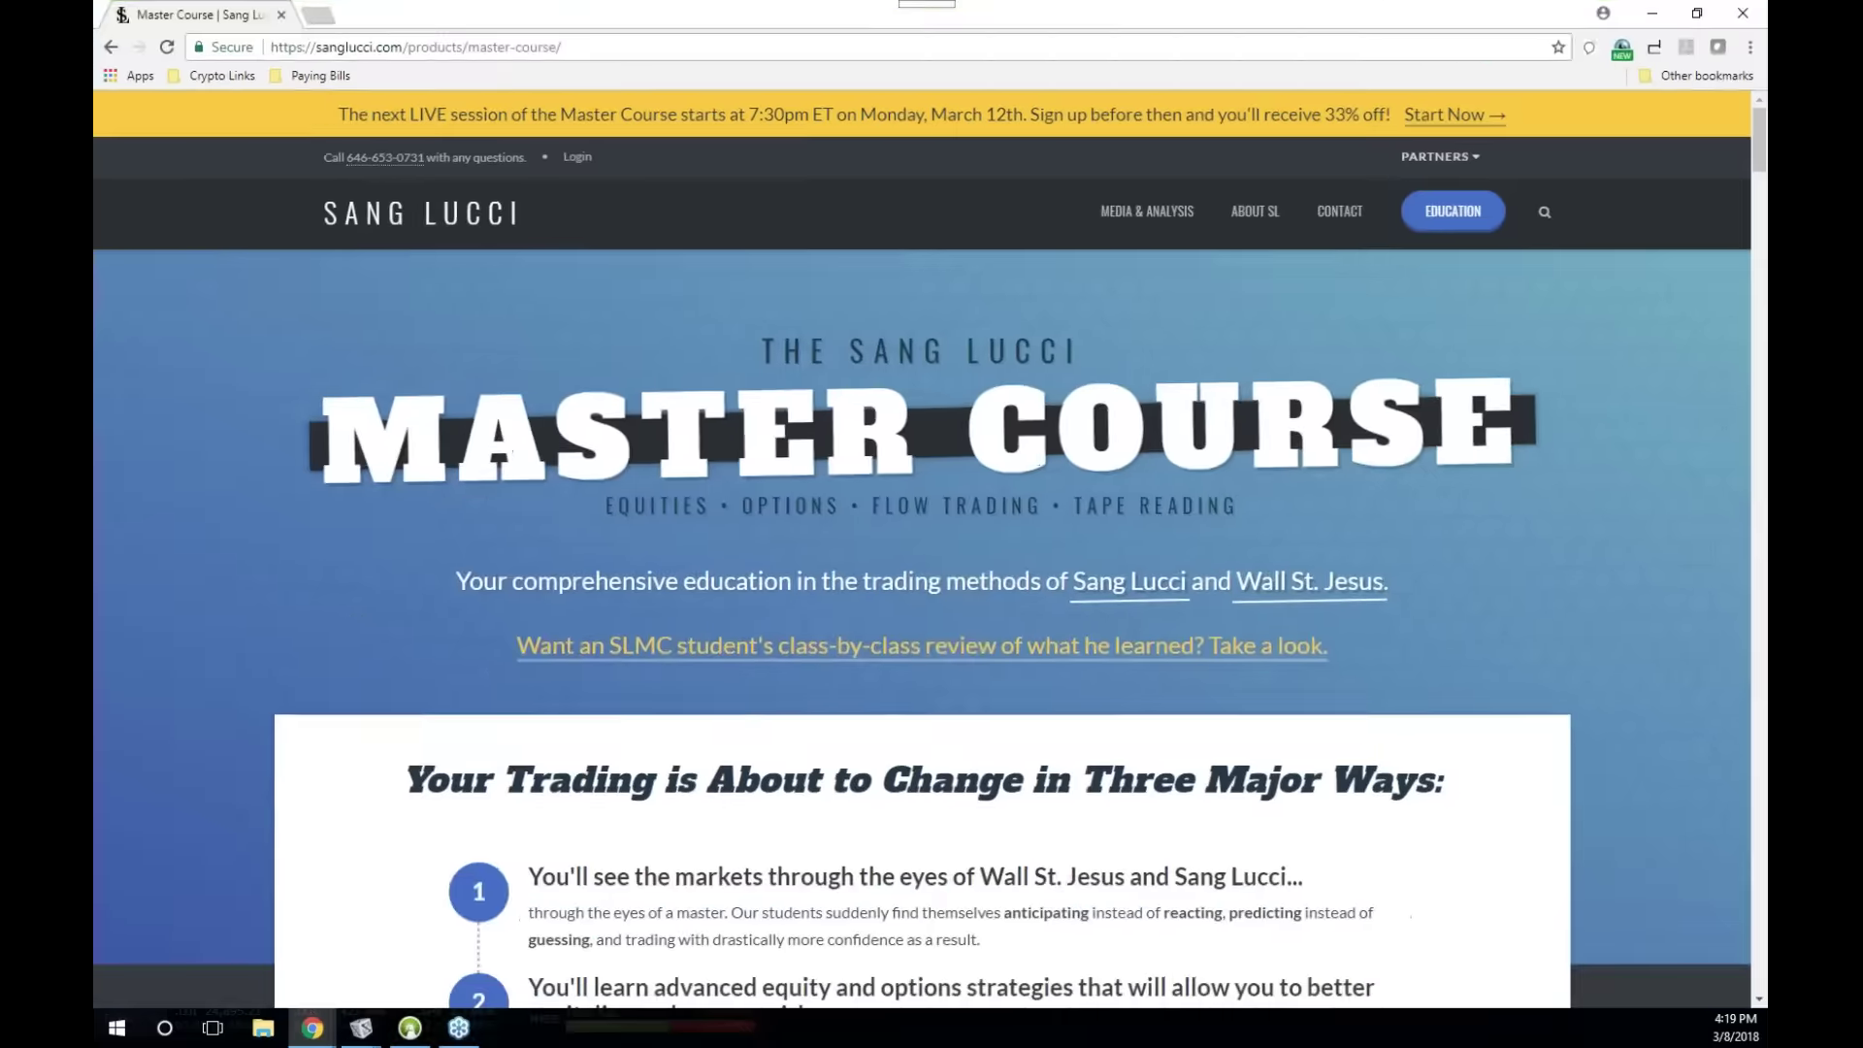
scroll(1387, 534, "up", 4)
scroll(1393, 522, "up", 1)
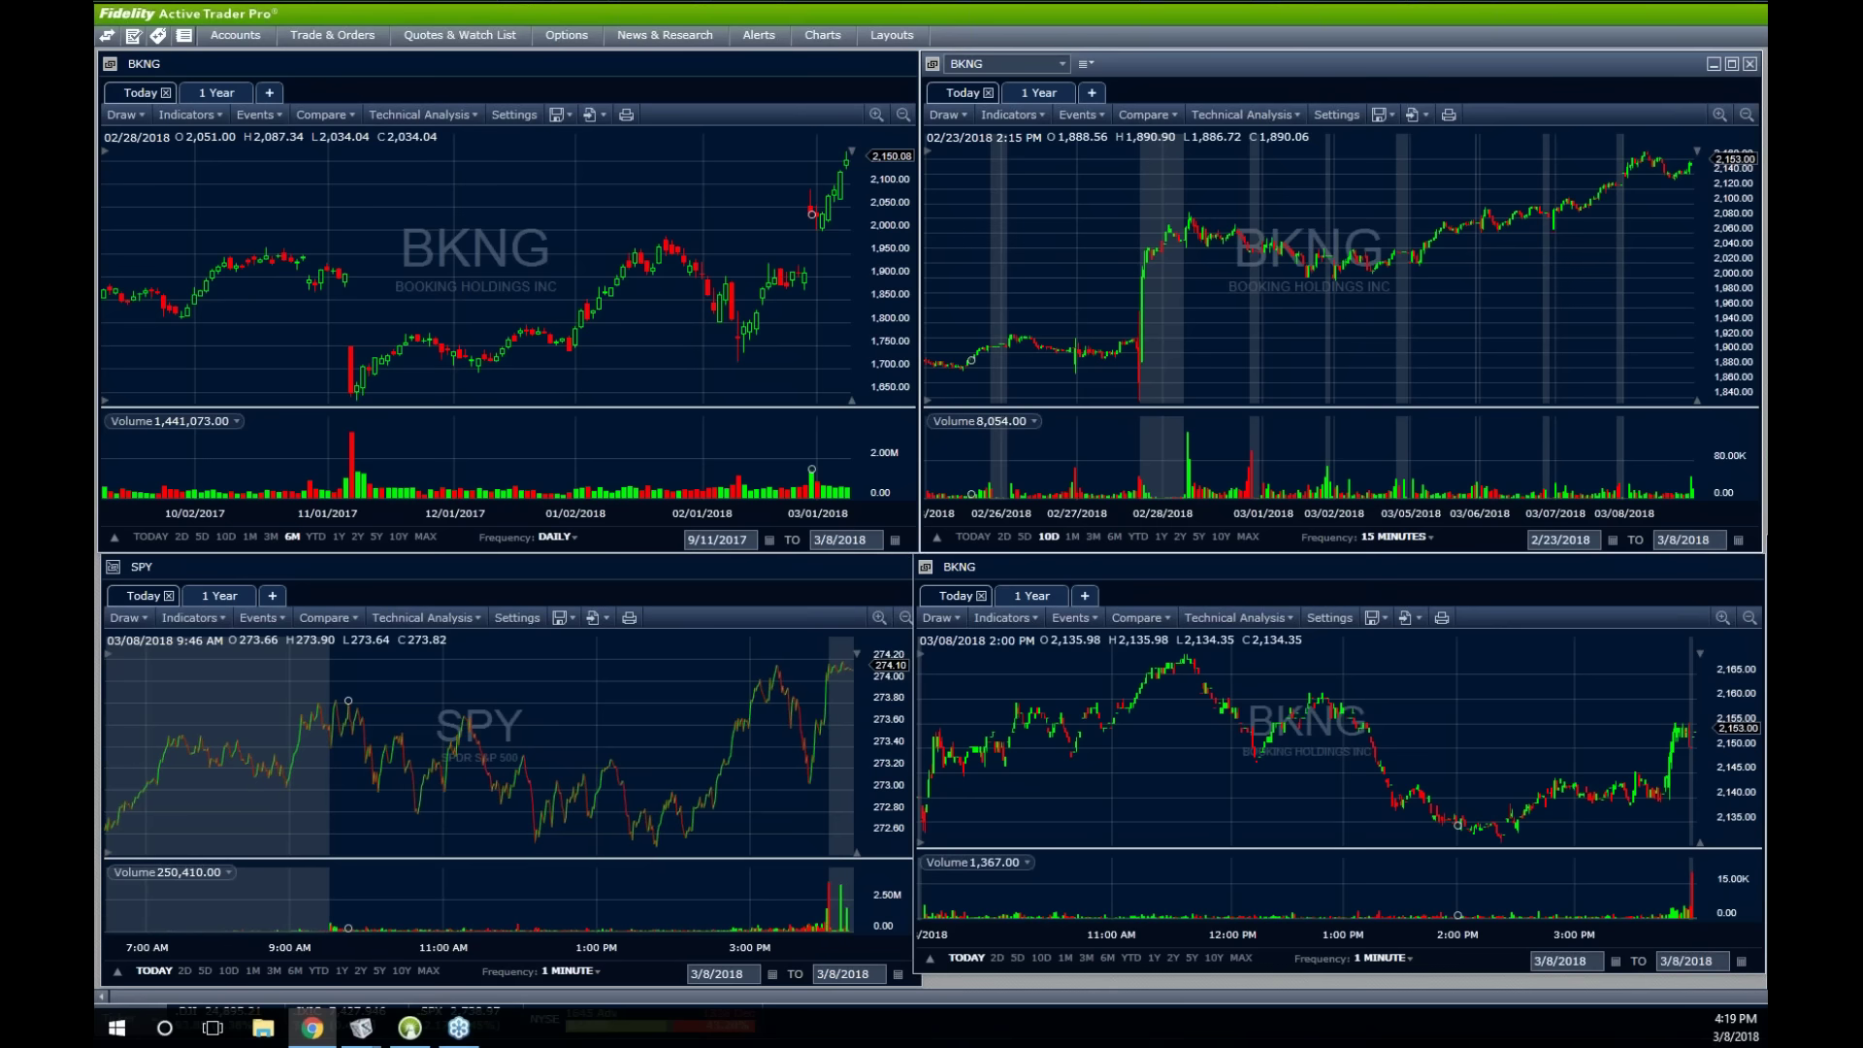
- Switch to the anandanalysis spreadsheet in Chrome and inspect the share and commission entries on the February sheet
left_click(312, 1027)
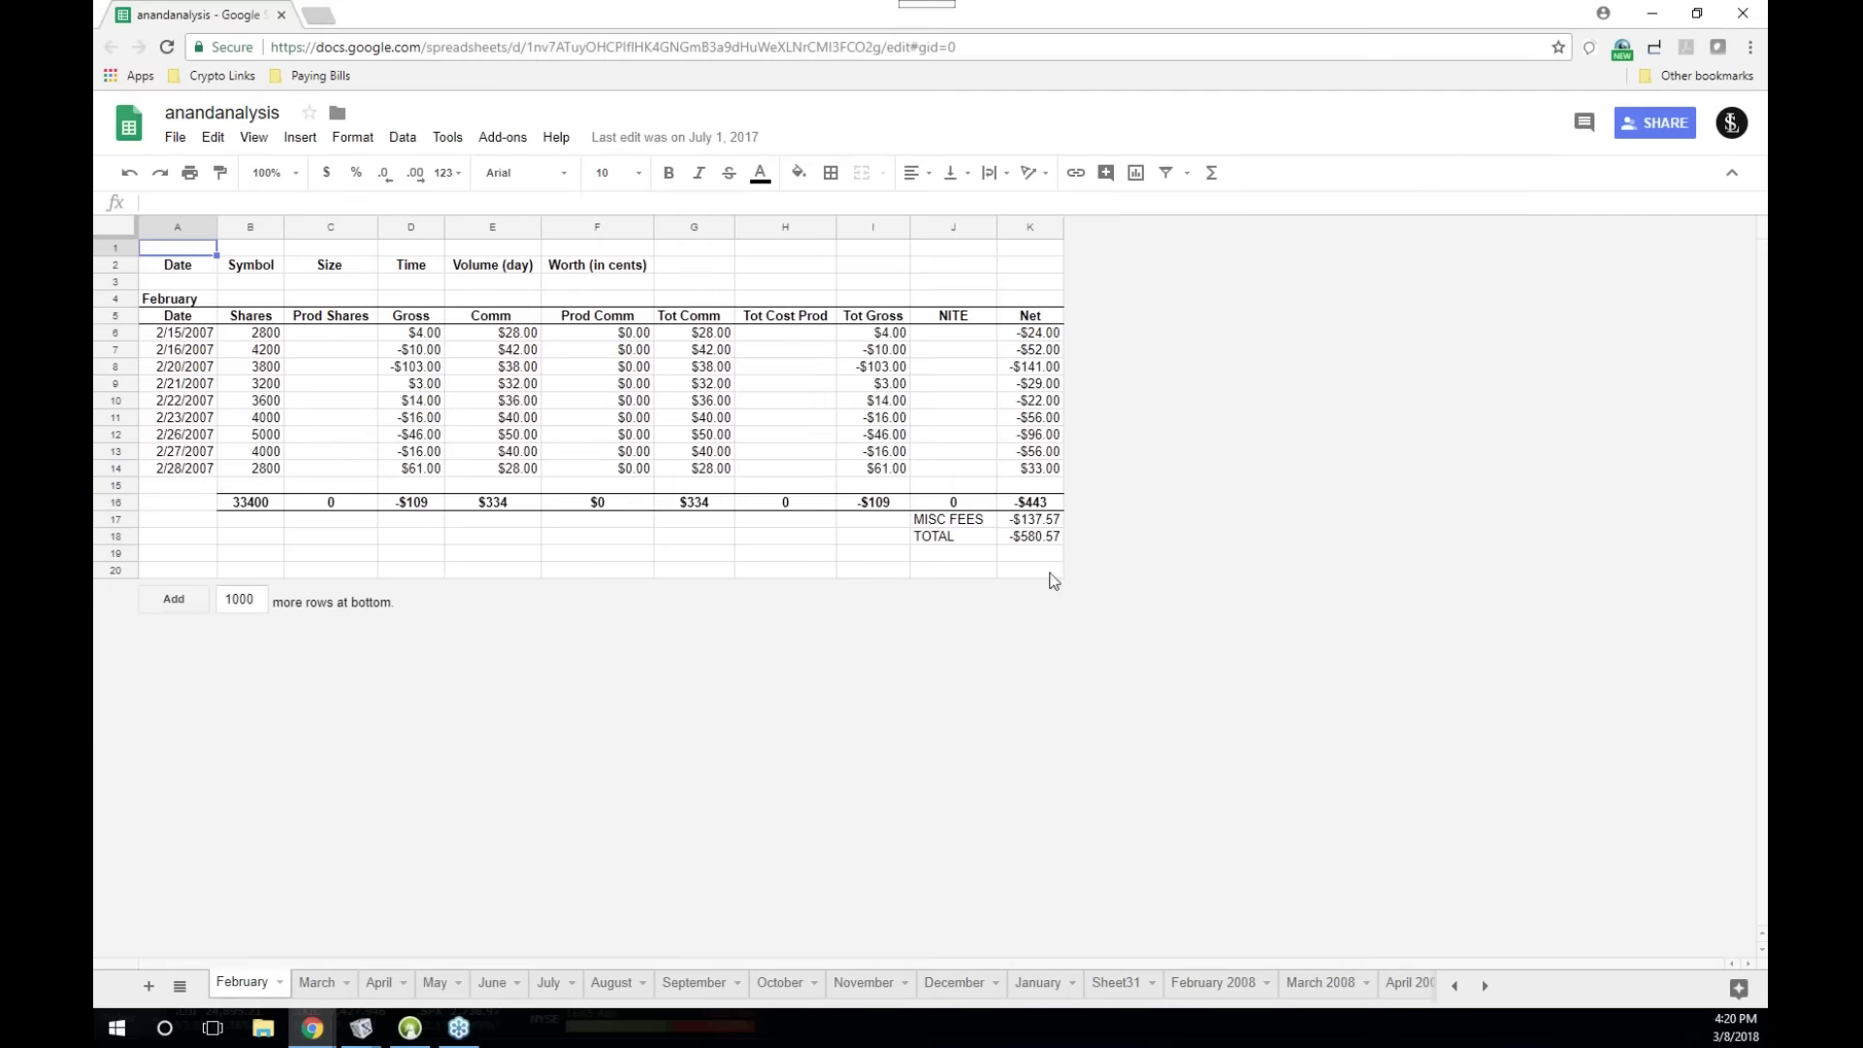
left_click(523, 406)
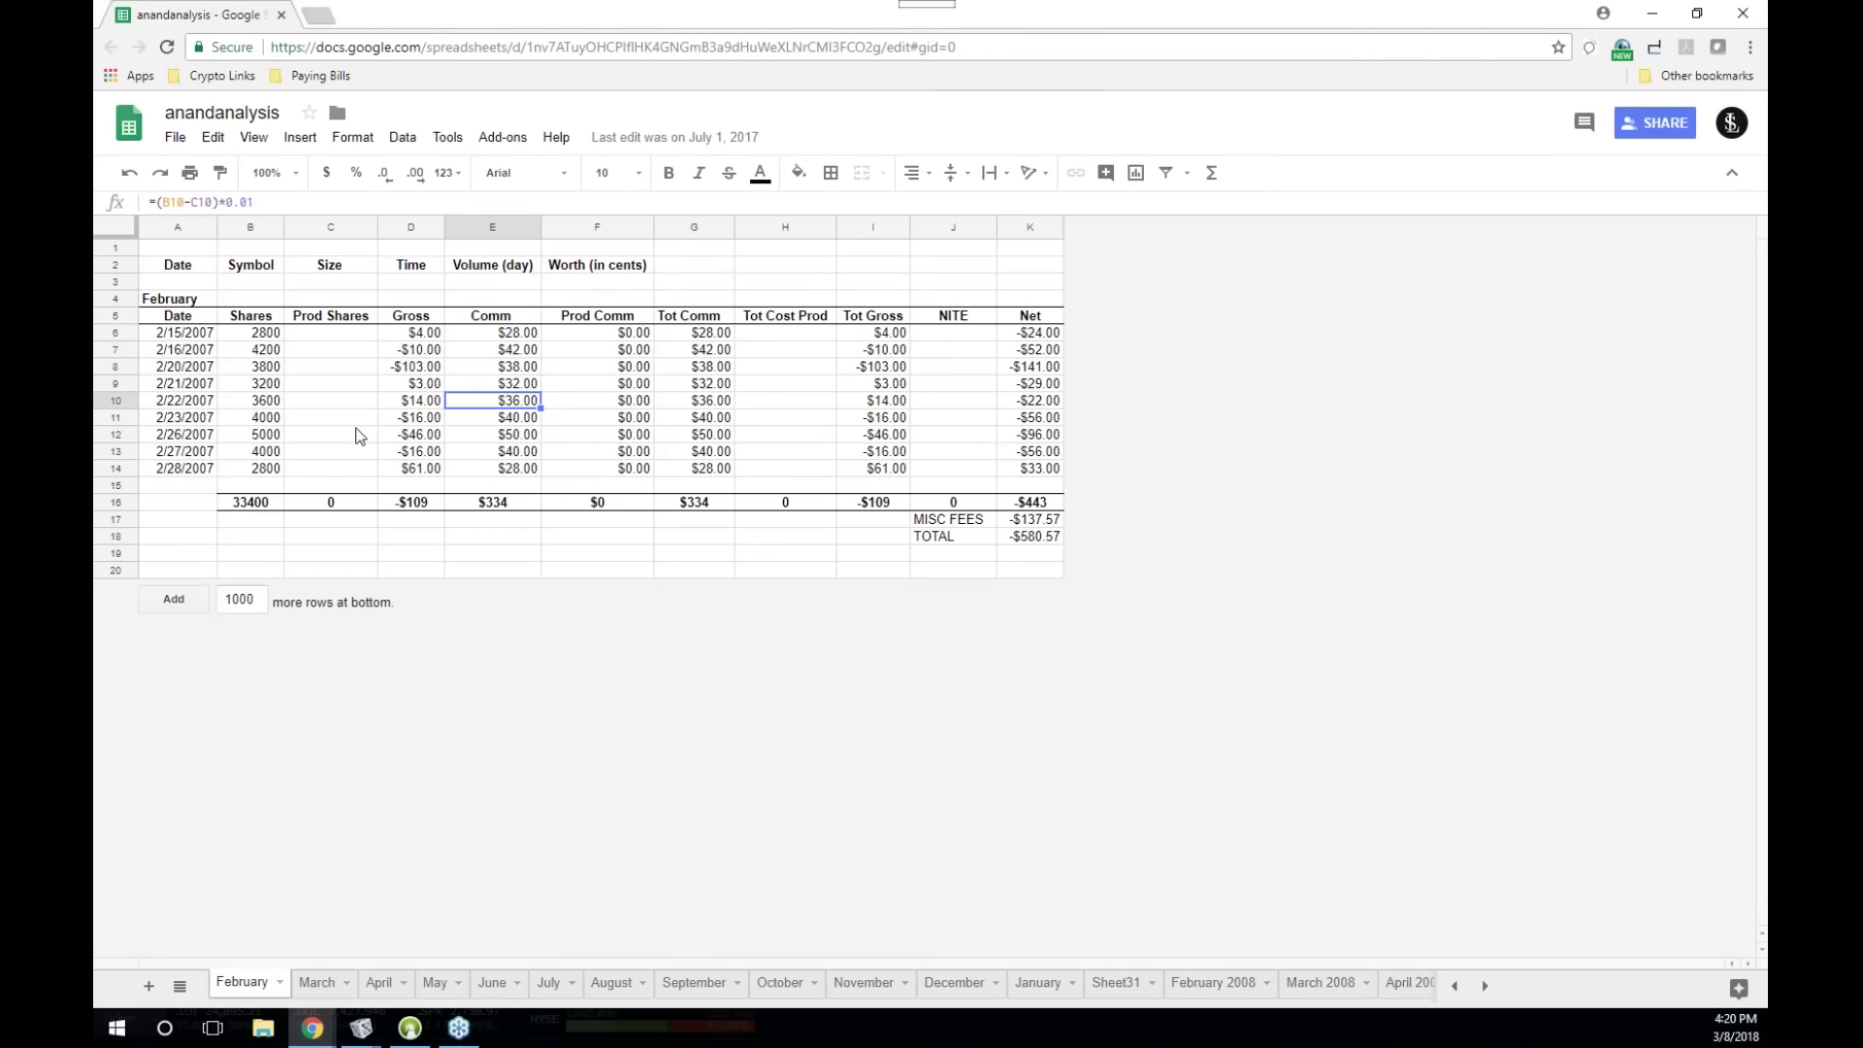
left_click(269, 367)
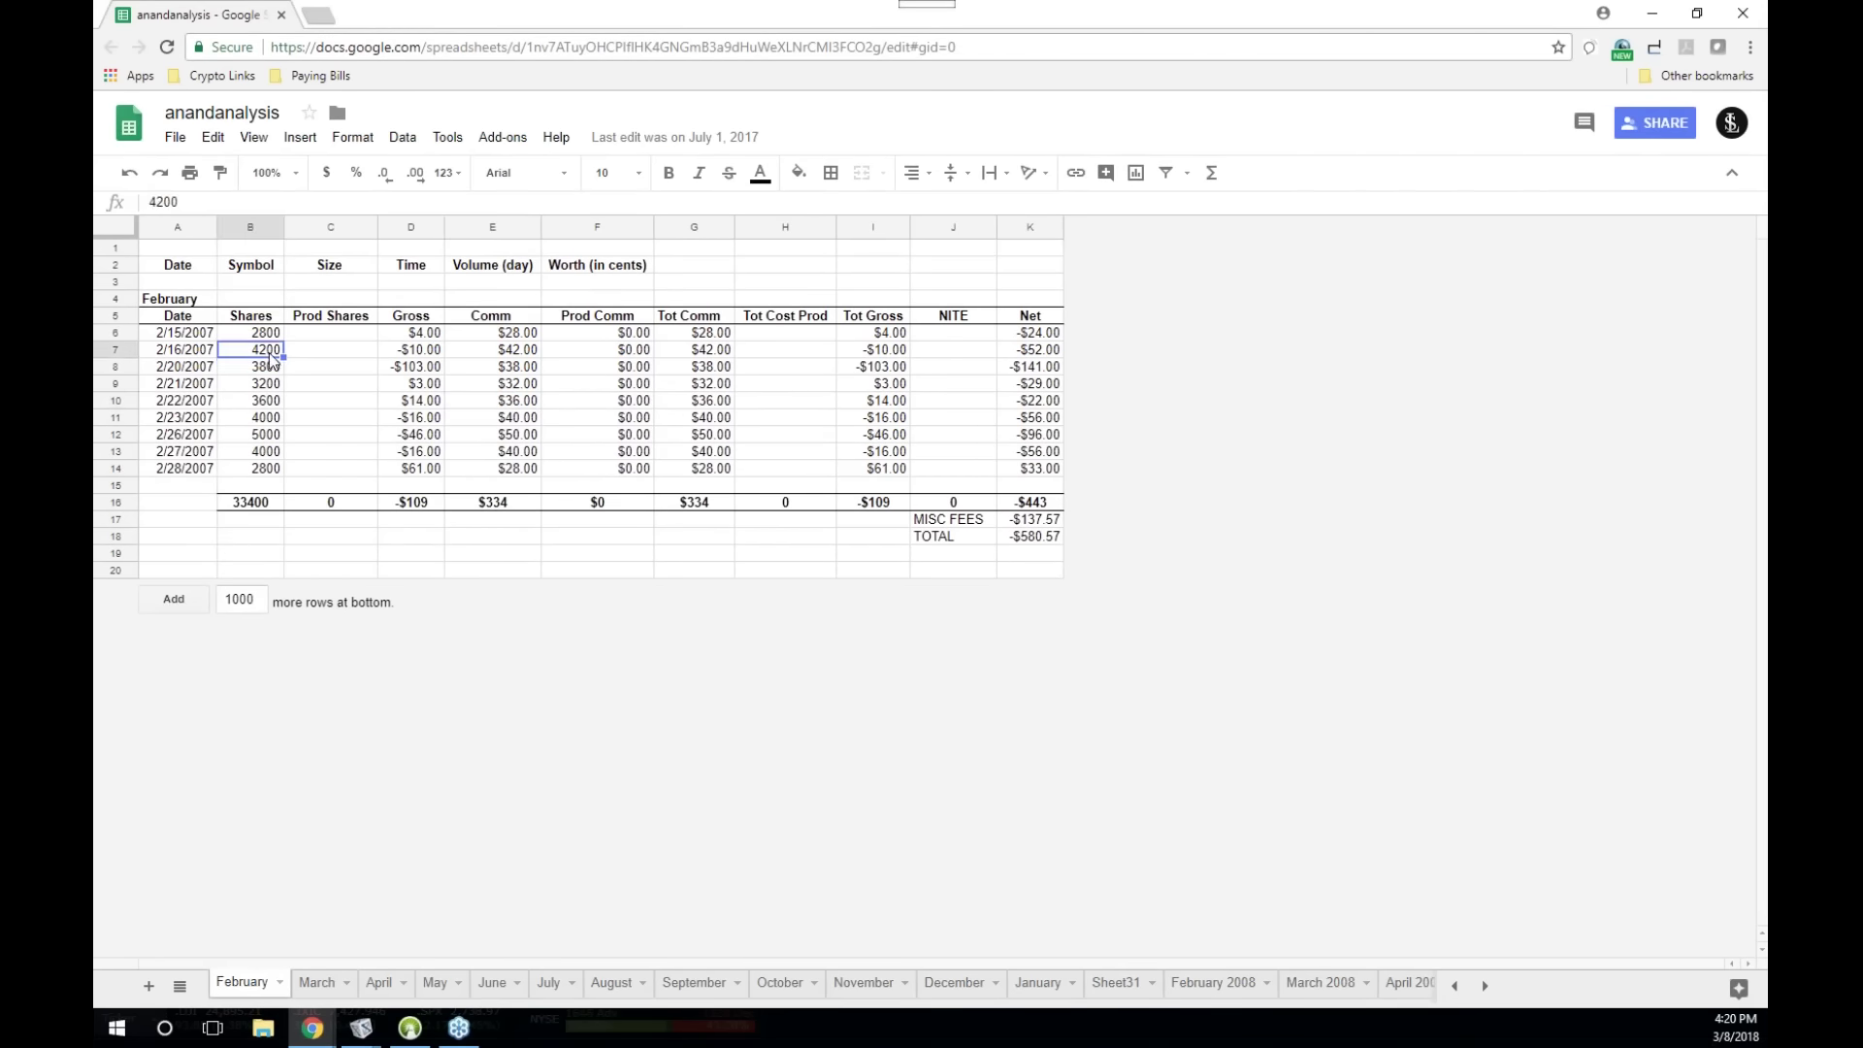
left_click(519, 355)
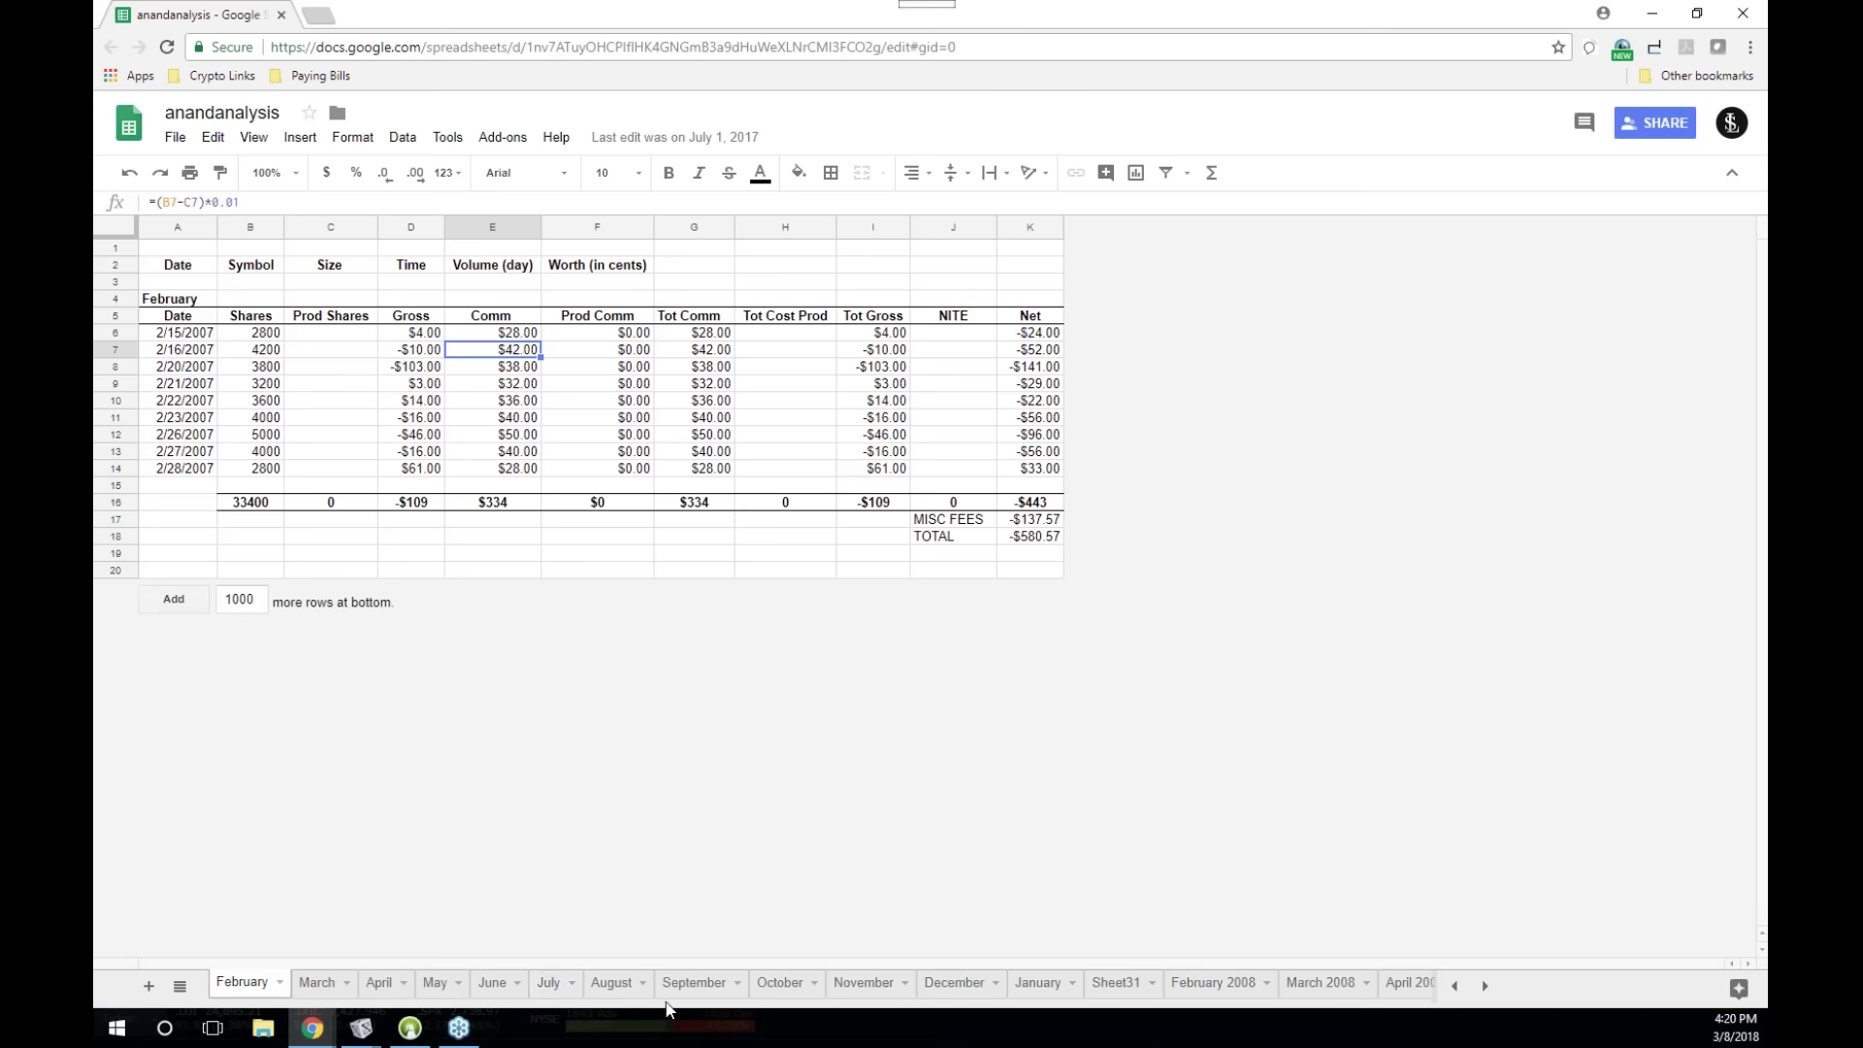
- Review the monthly trading results on the March through September sheets, finishing on September's total
left_click(316, 983)
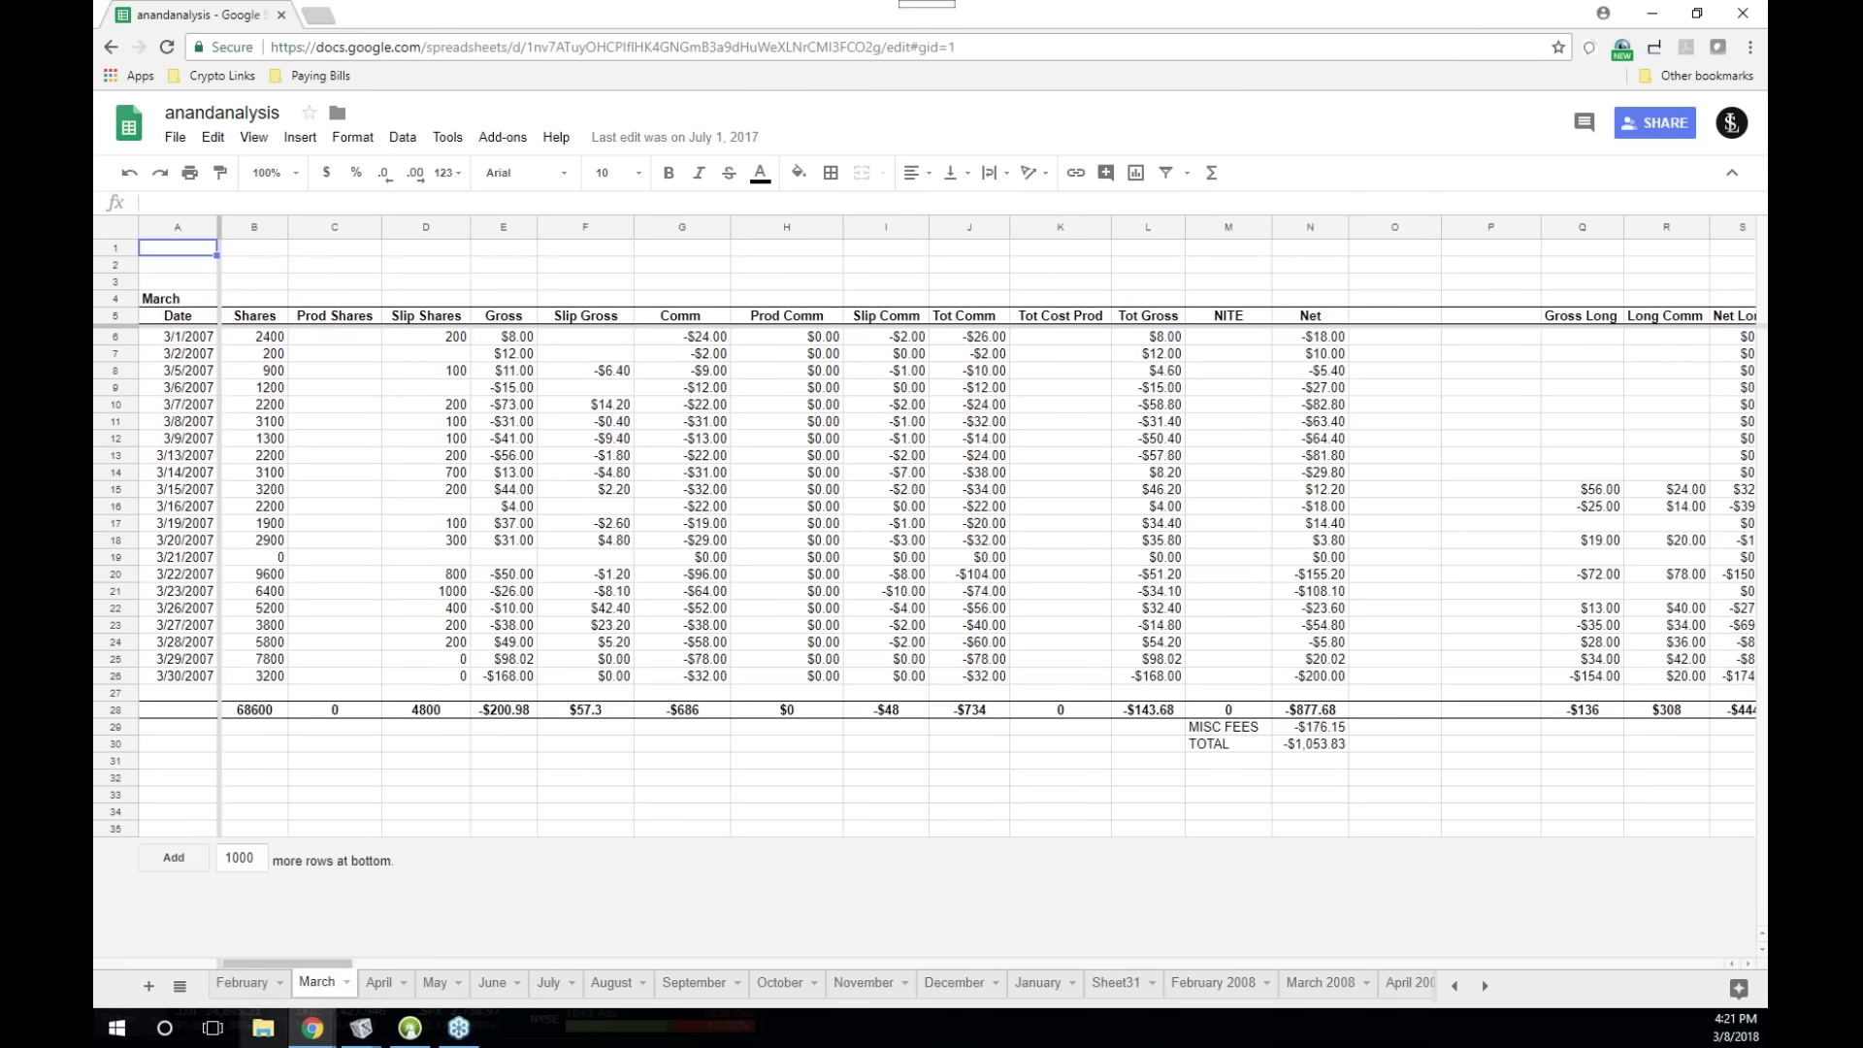
left_click(378, 983)
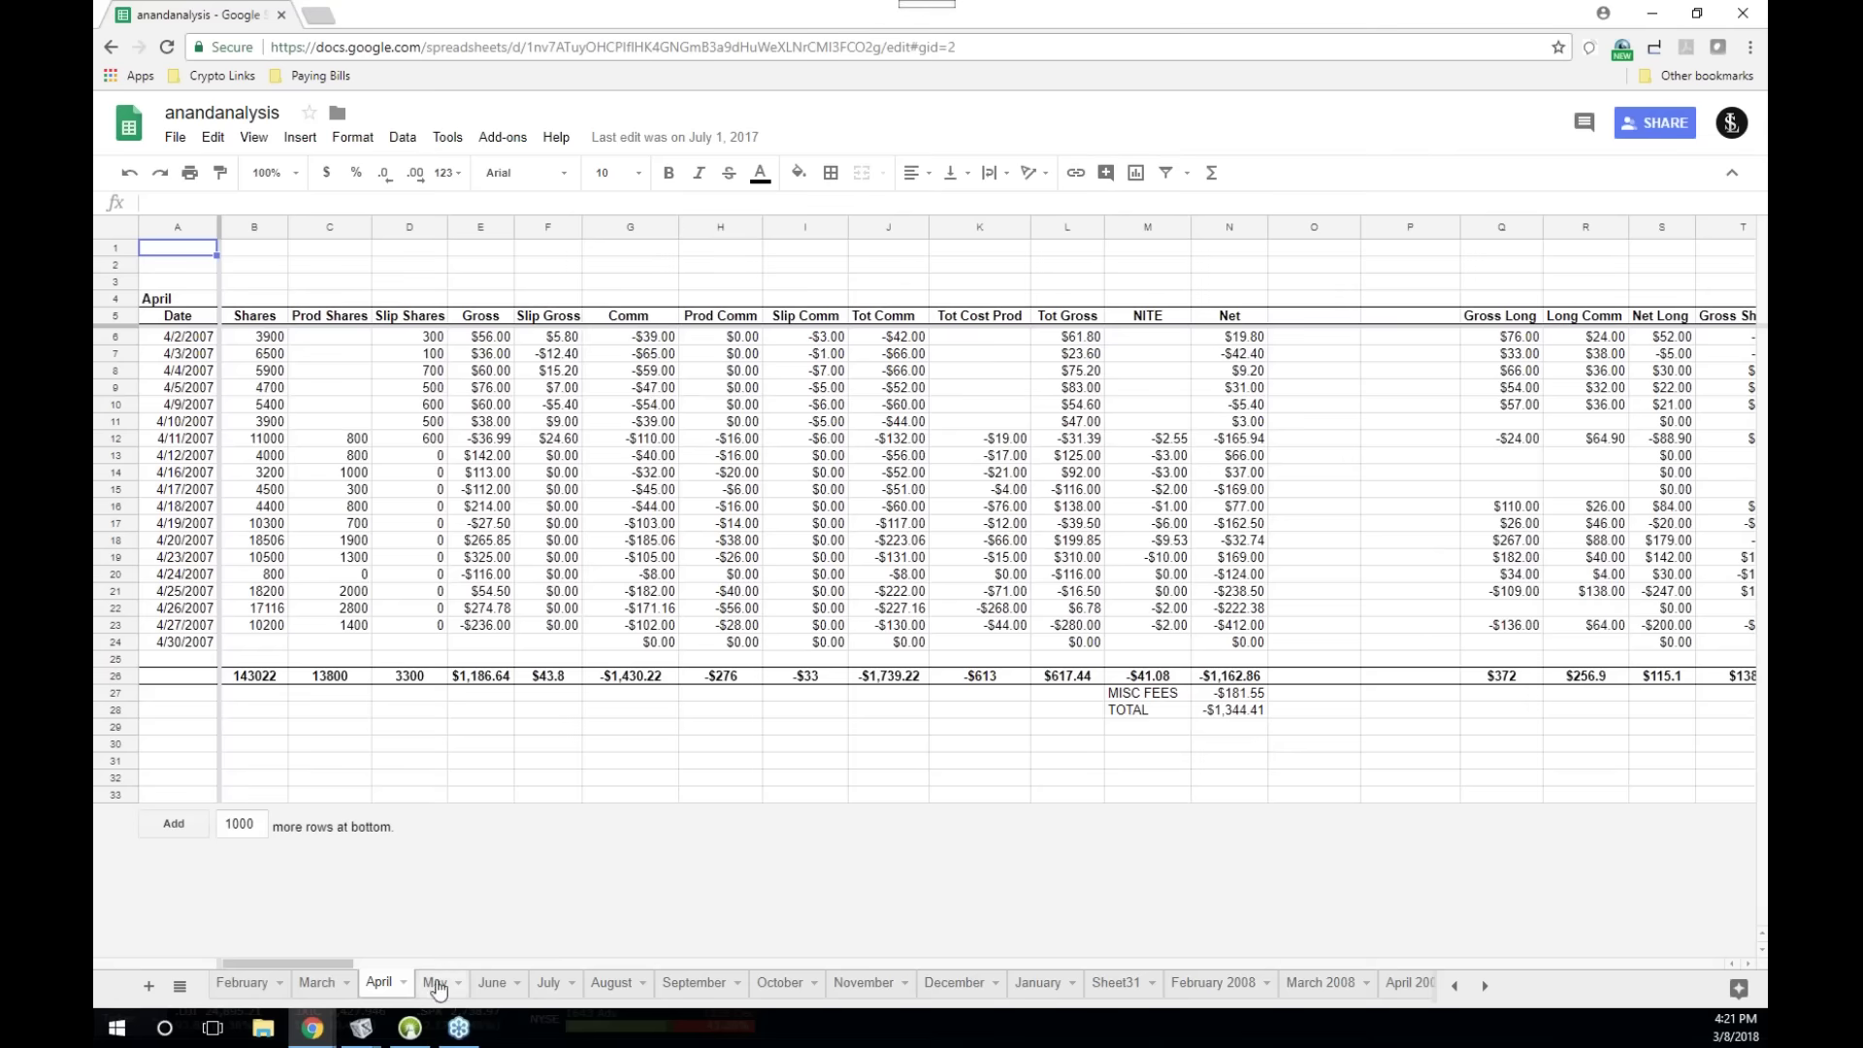
left_click(434, 983)
left_click(492, 983)
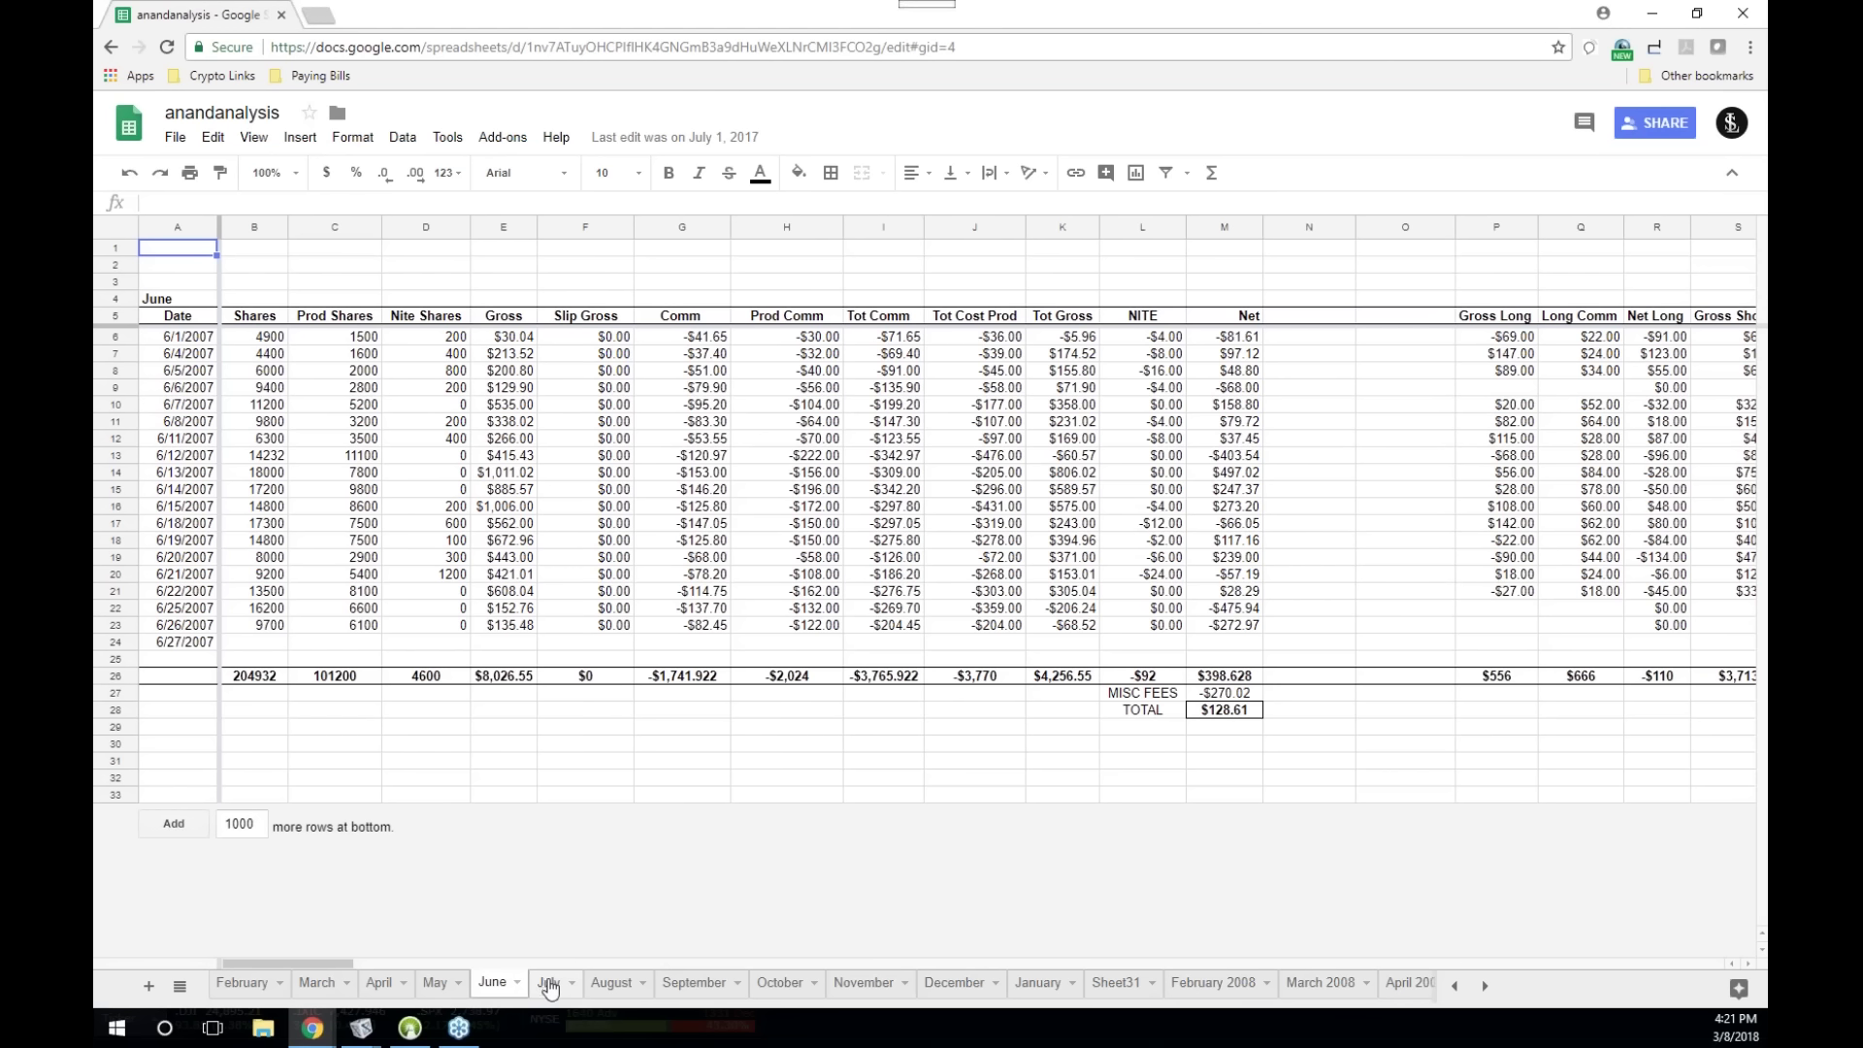
left_click(550, 986)
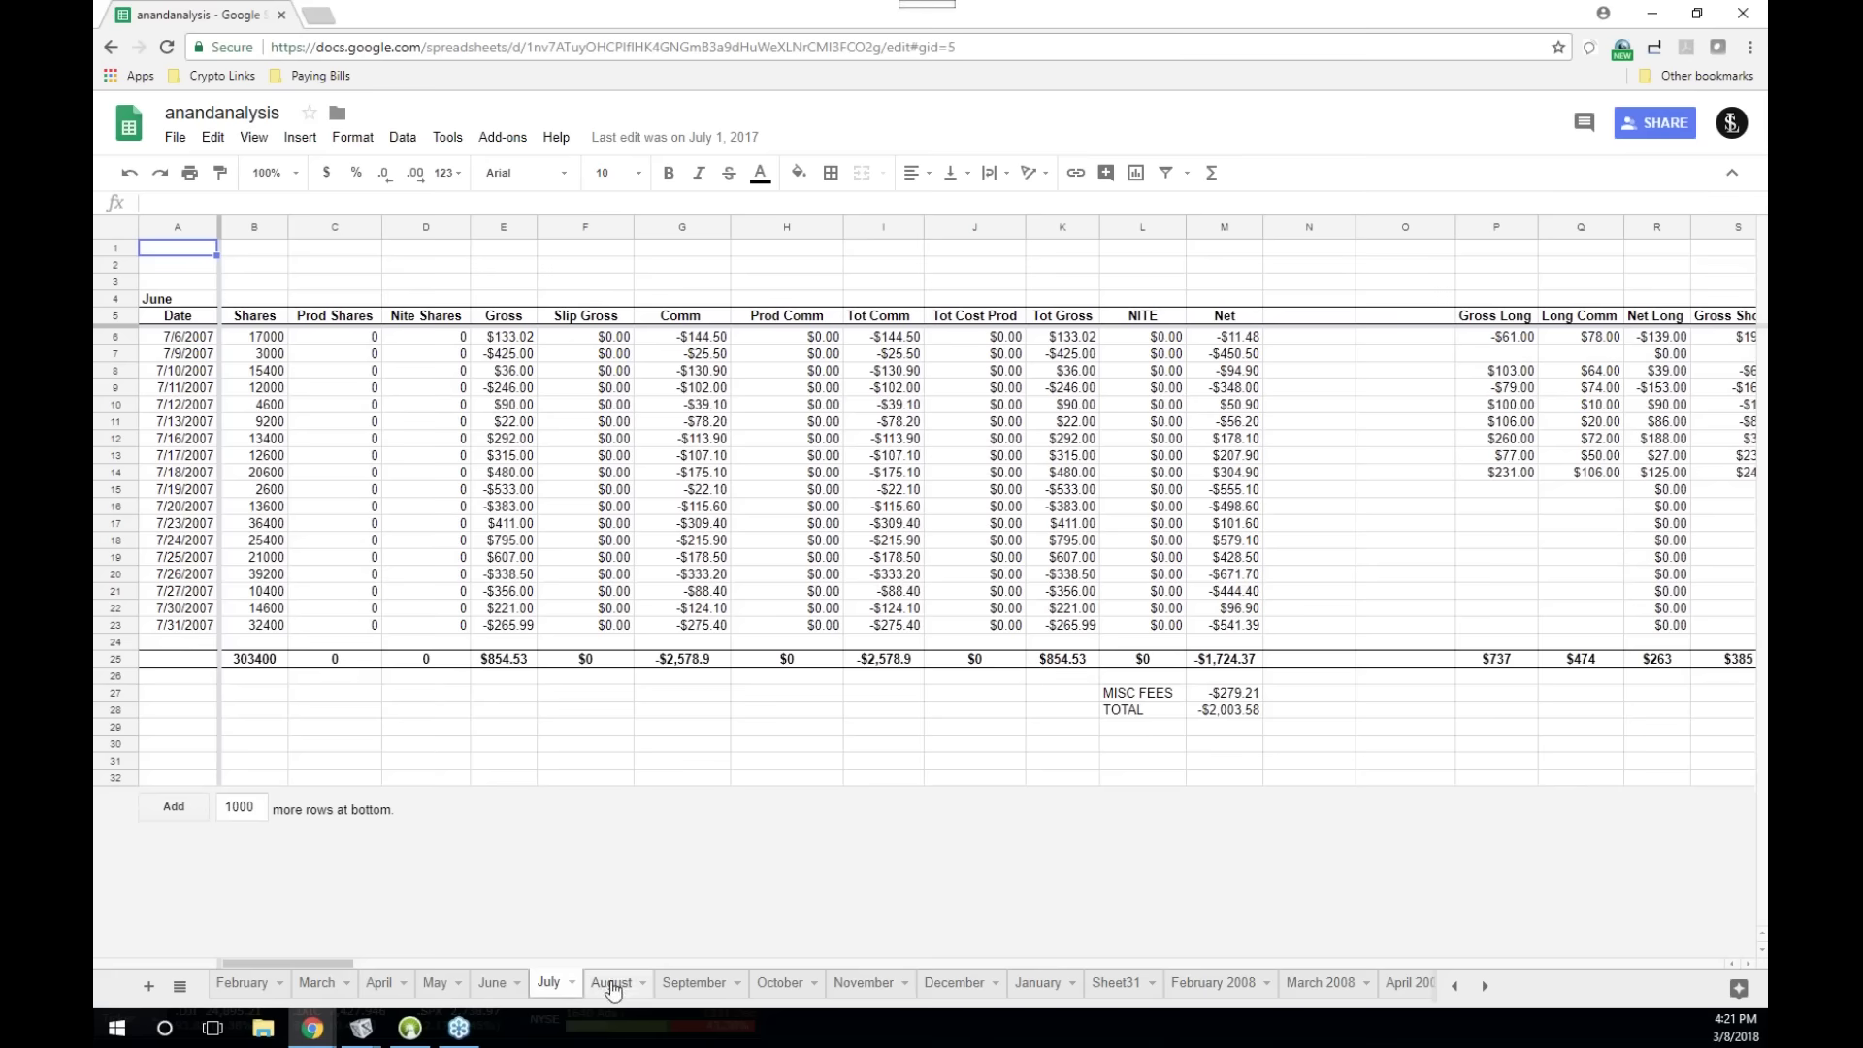
left_click(612, 986)
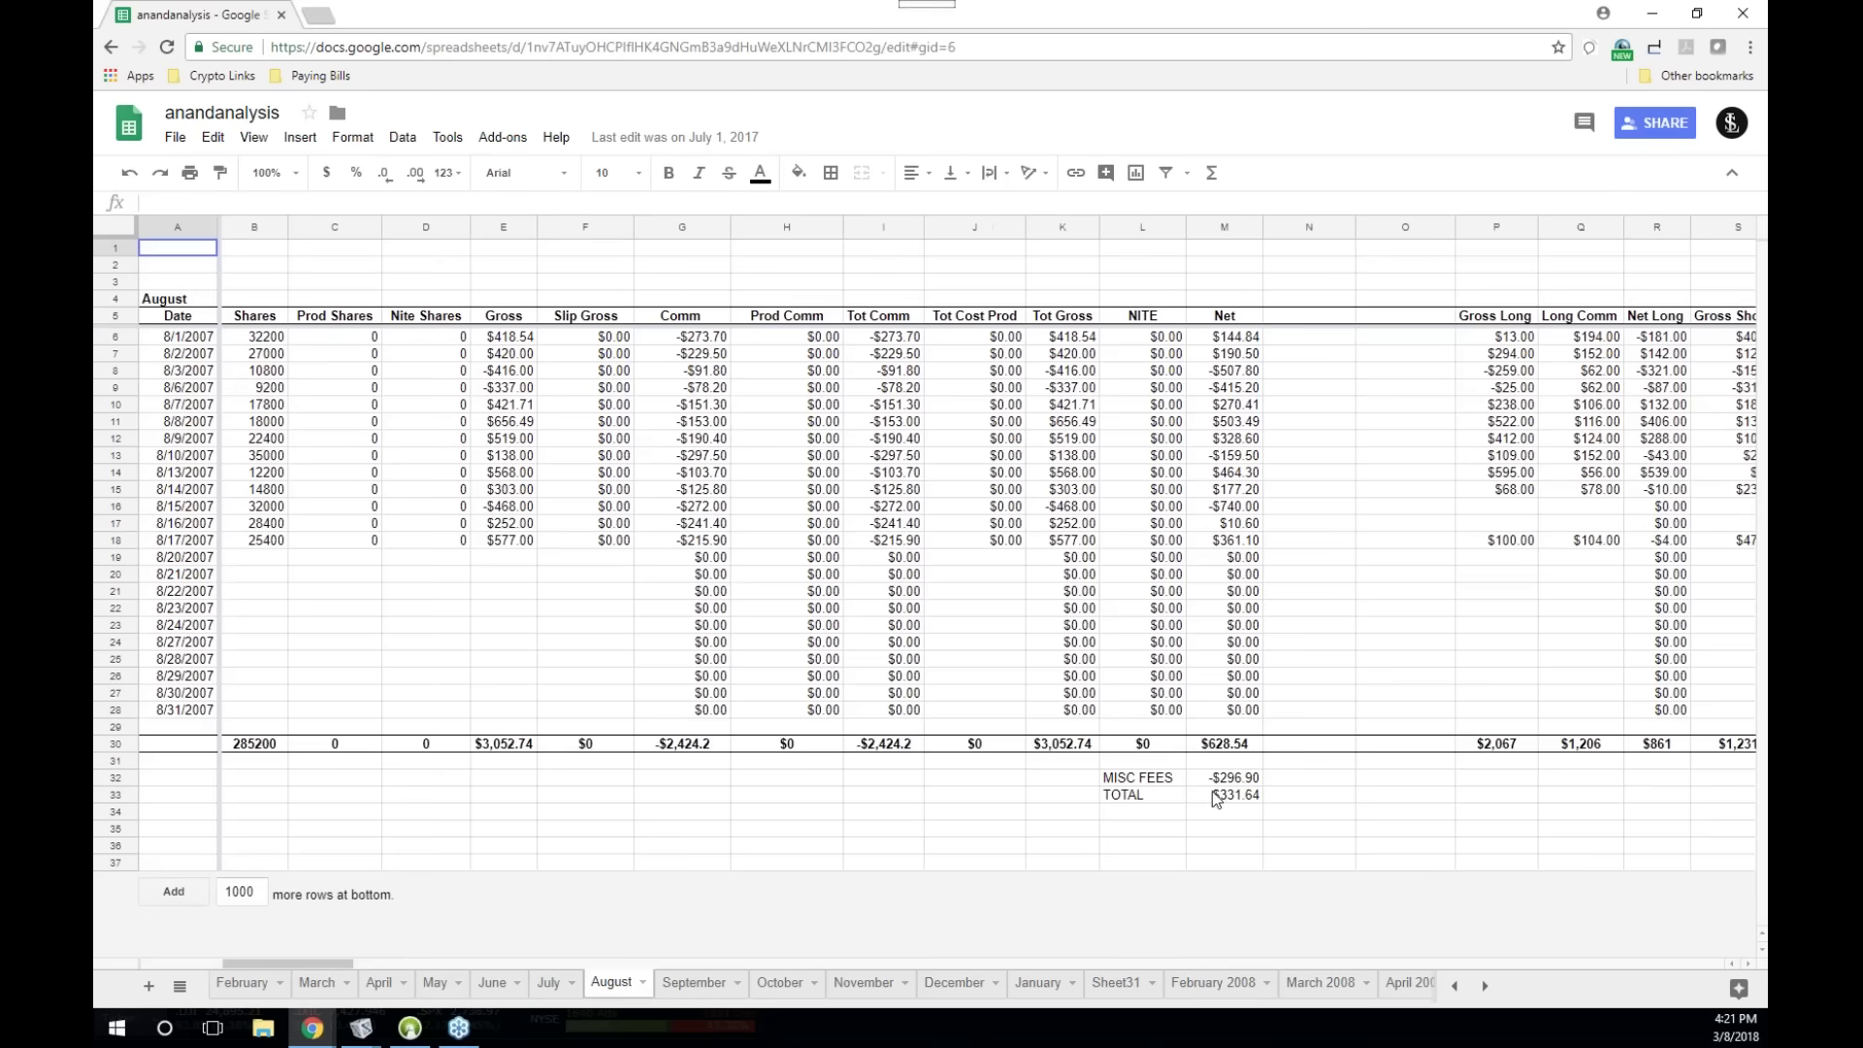
left_click(691, 983)
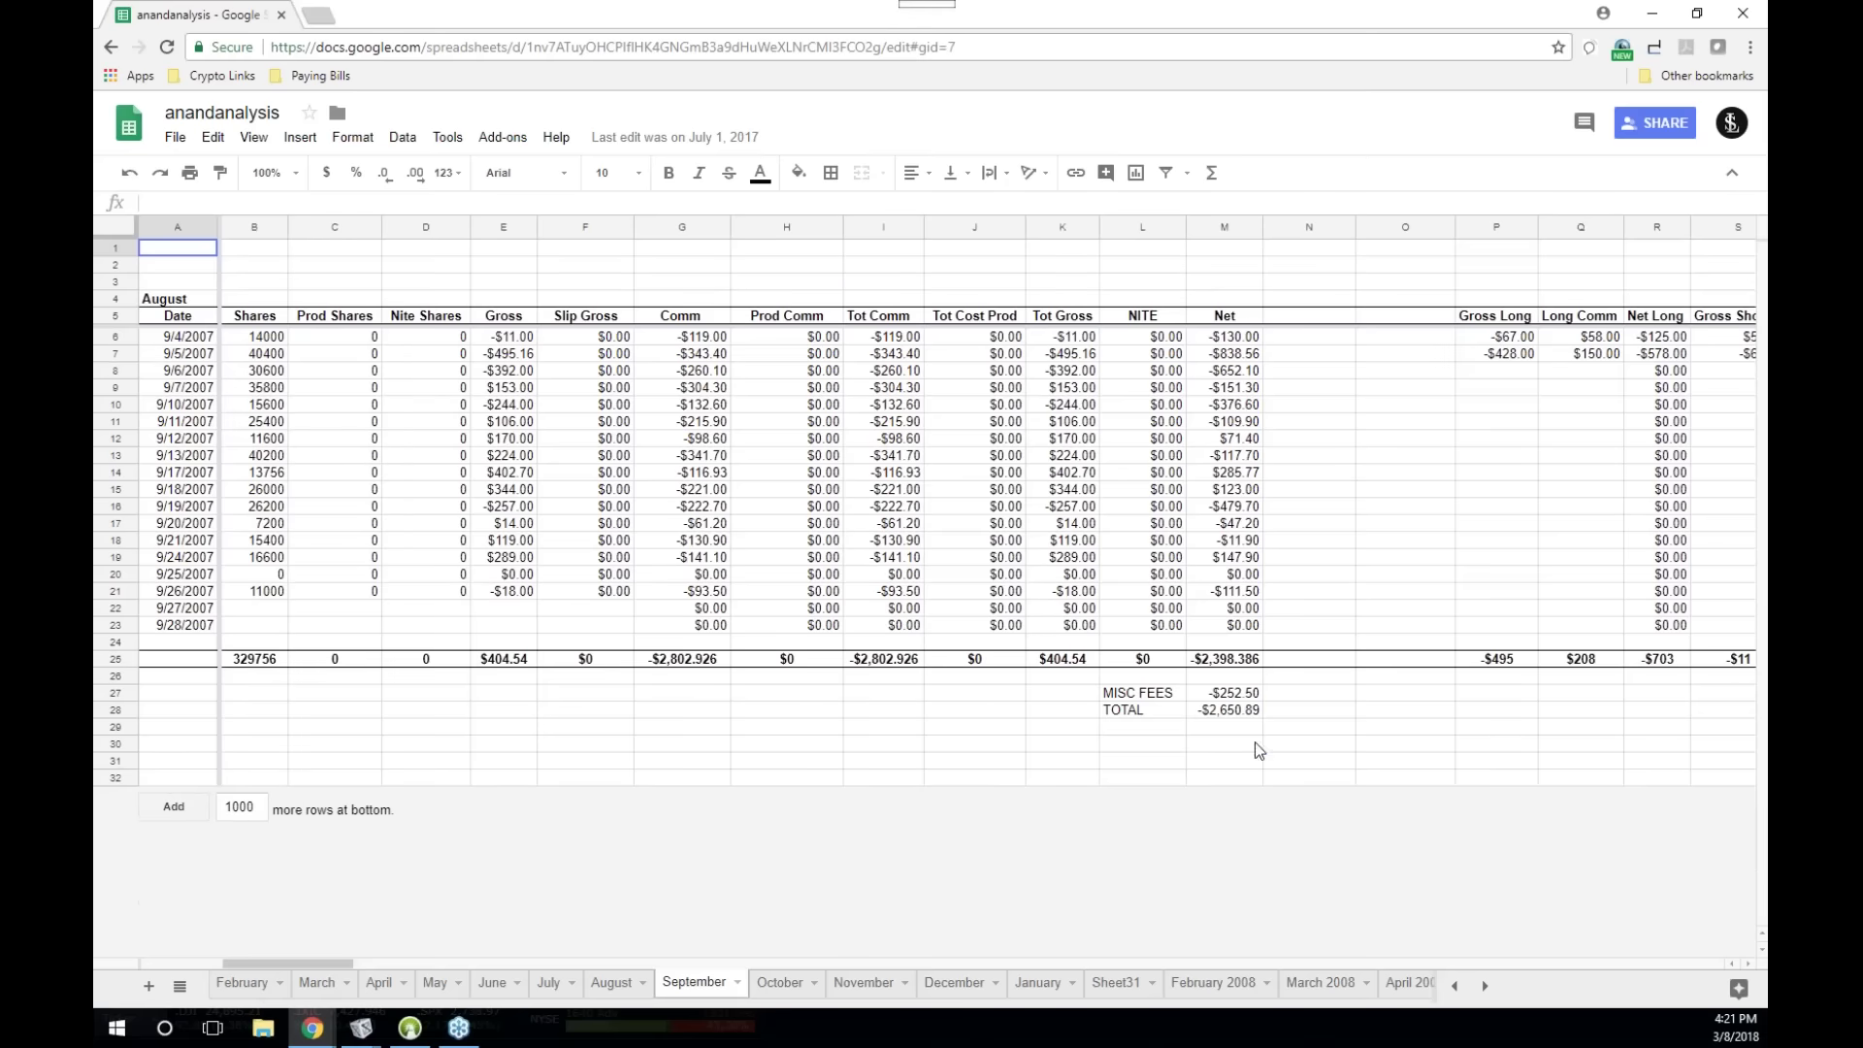
left_click(1230, 714)
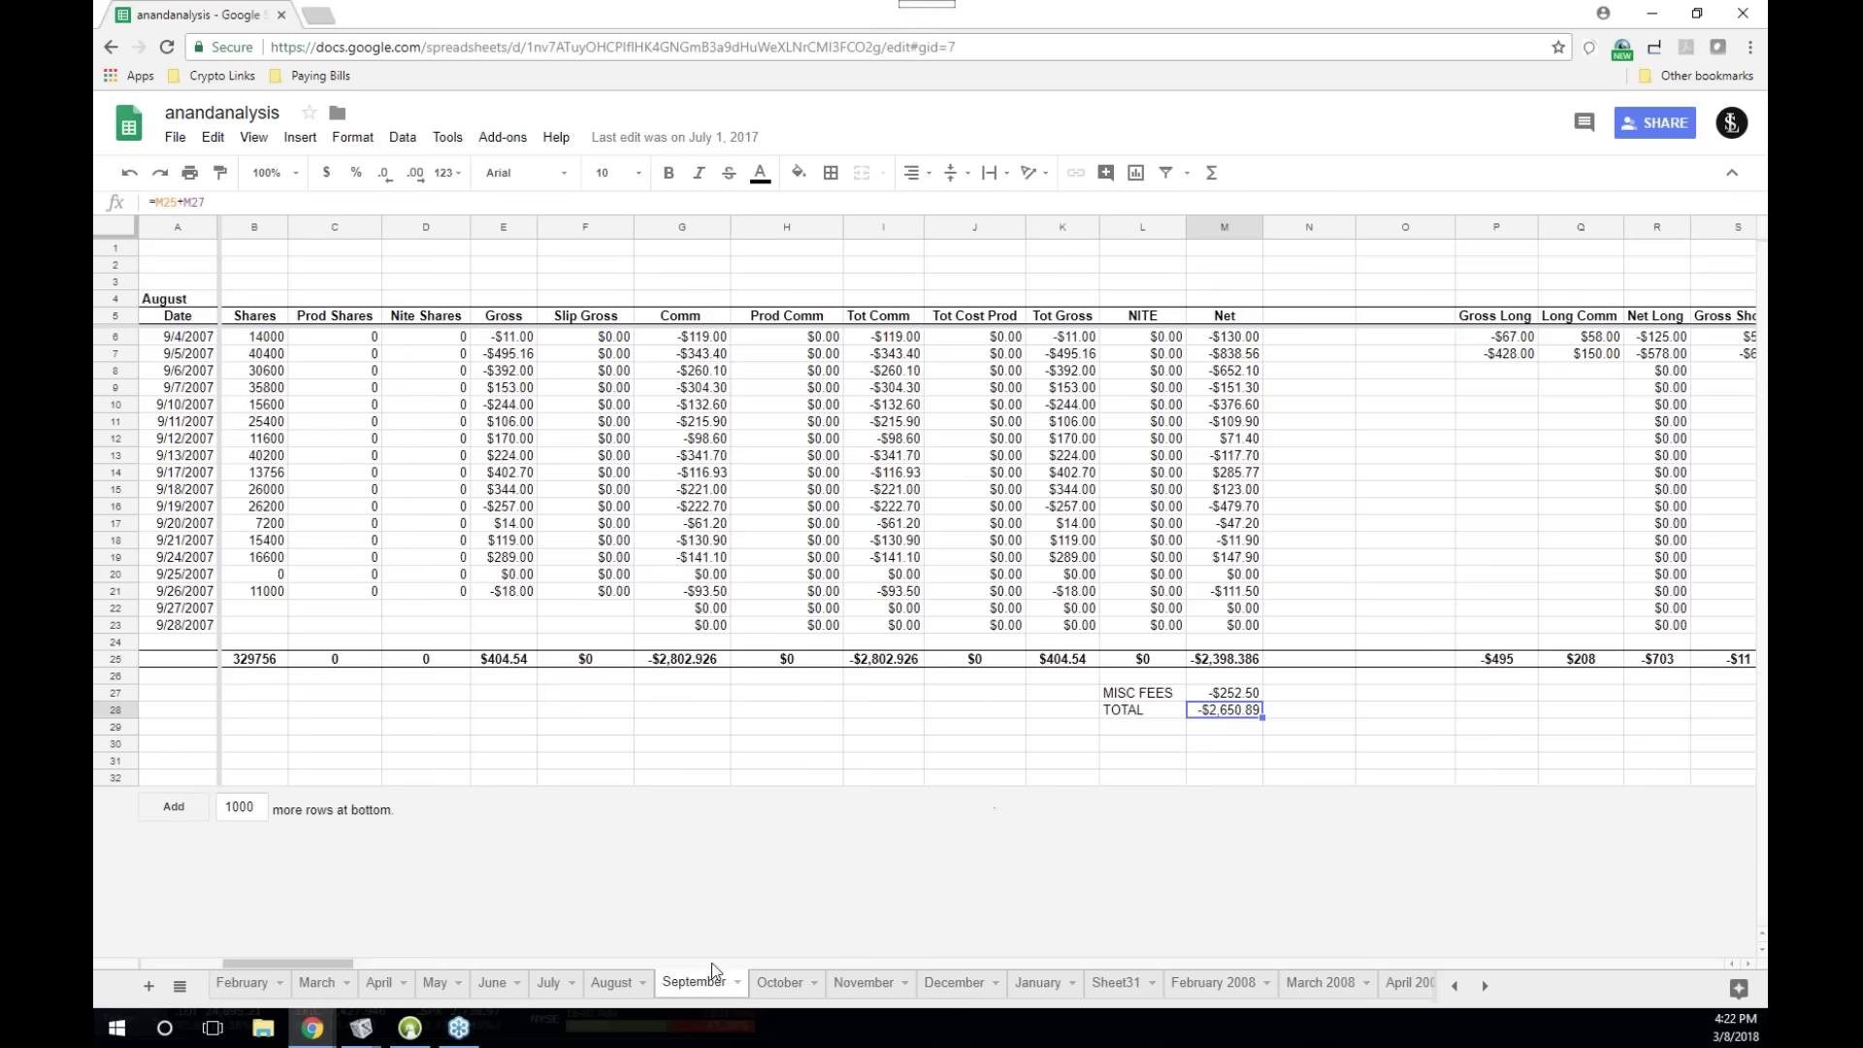
- Review the October through January sheets and inspect January's total and the net result for 1/9/2008
left_click(769, 990)
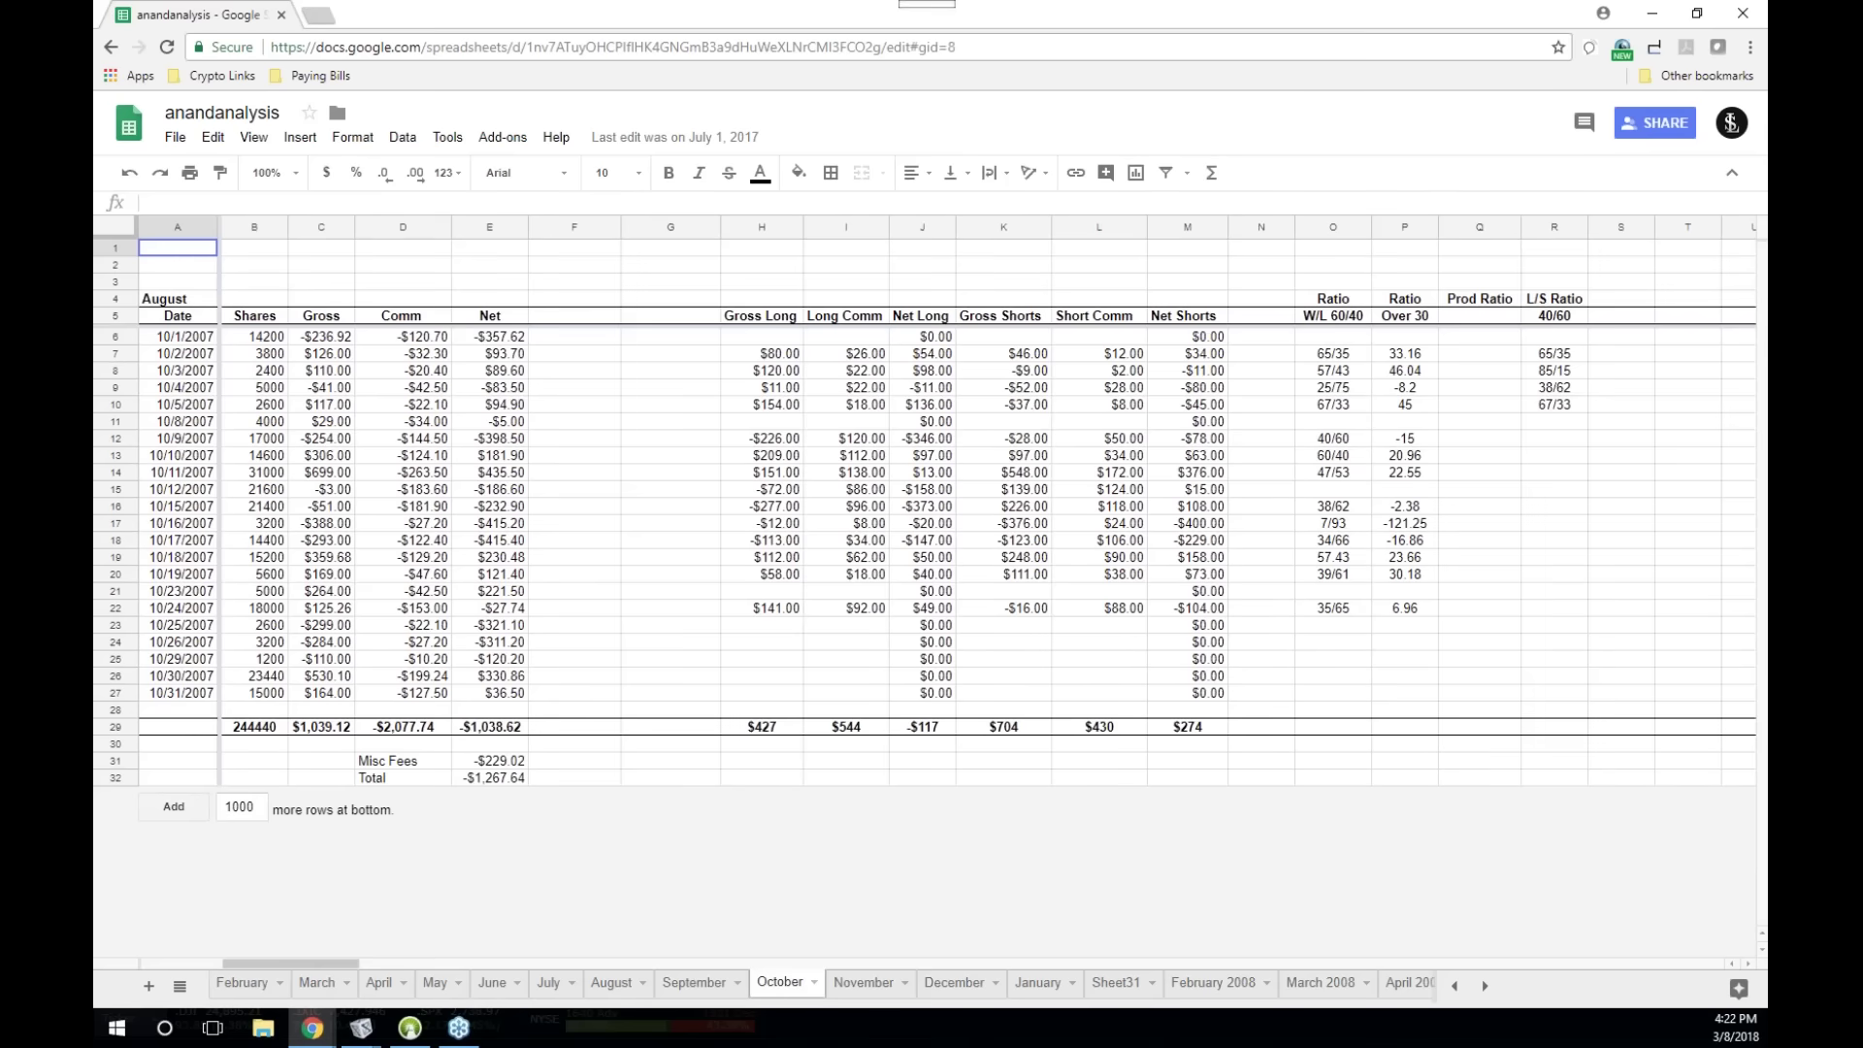
left_click(881, 985)
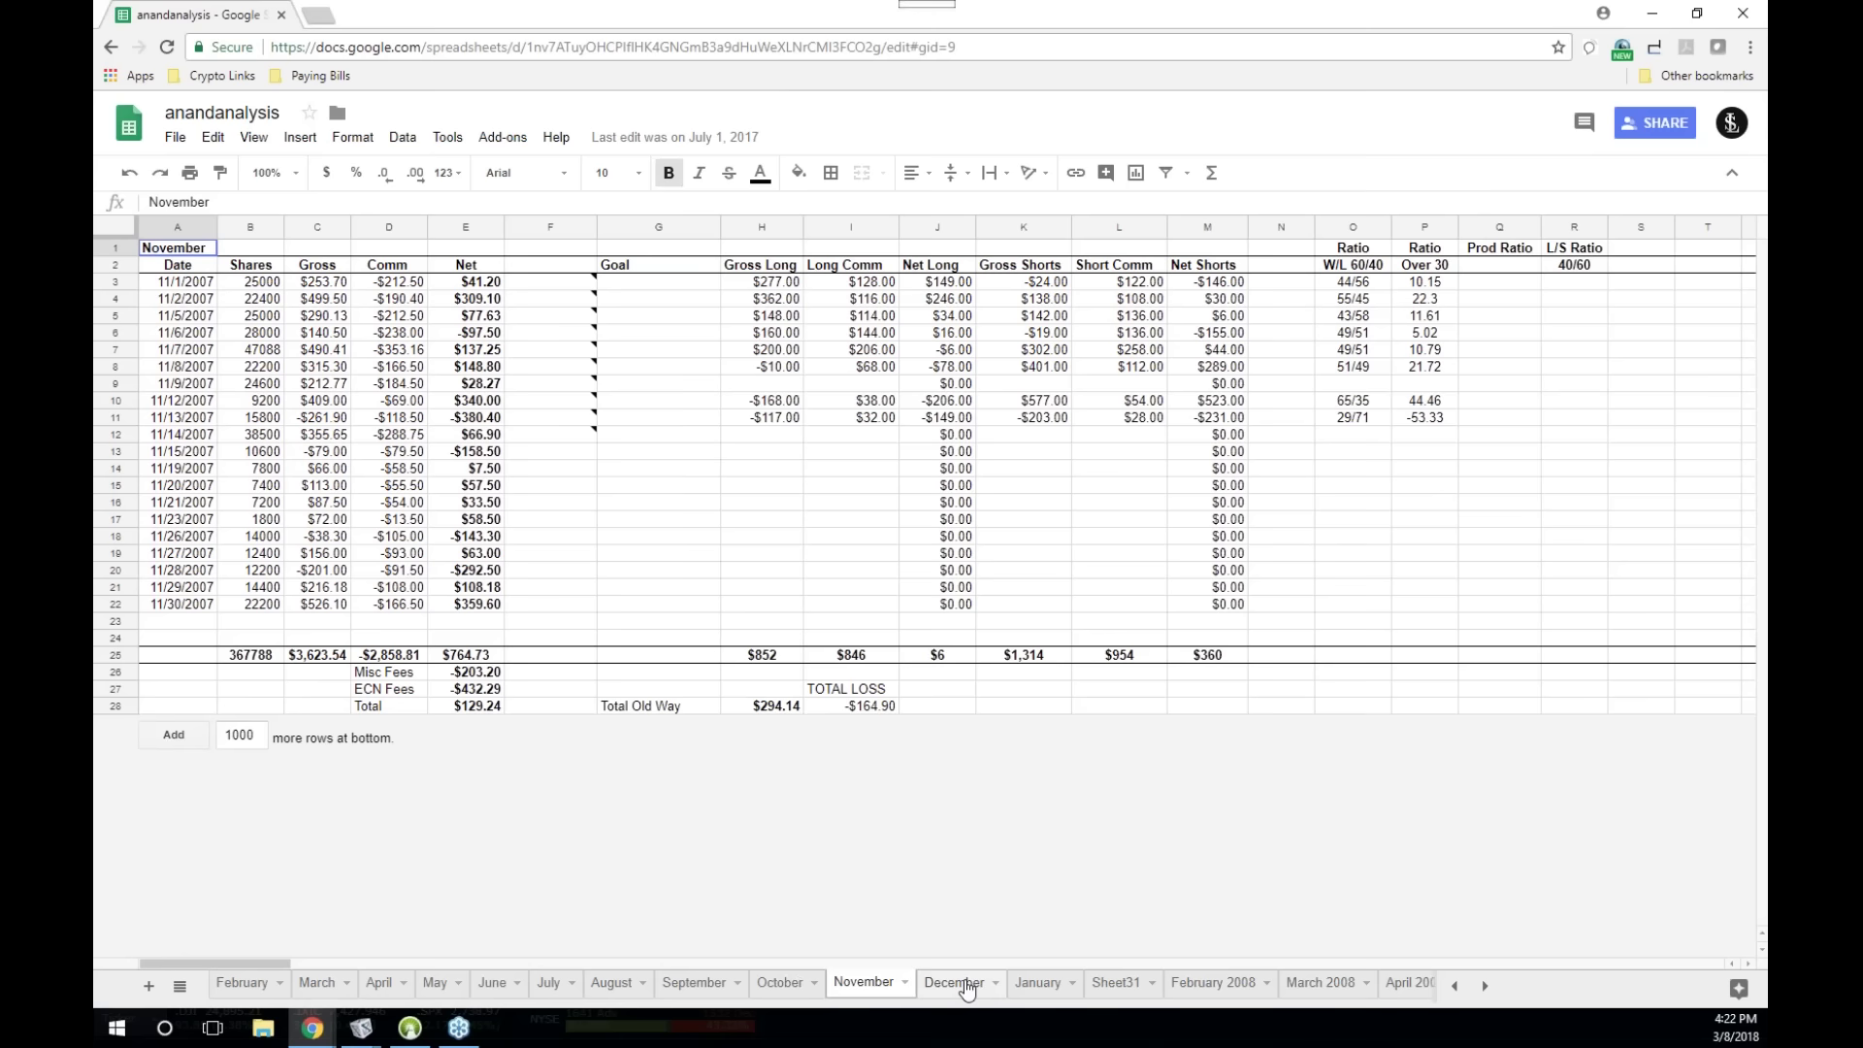
left_click(963, 983)
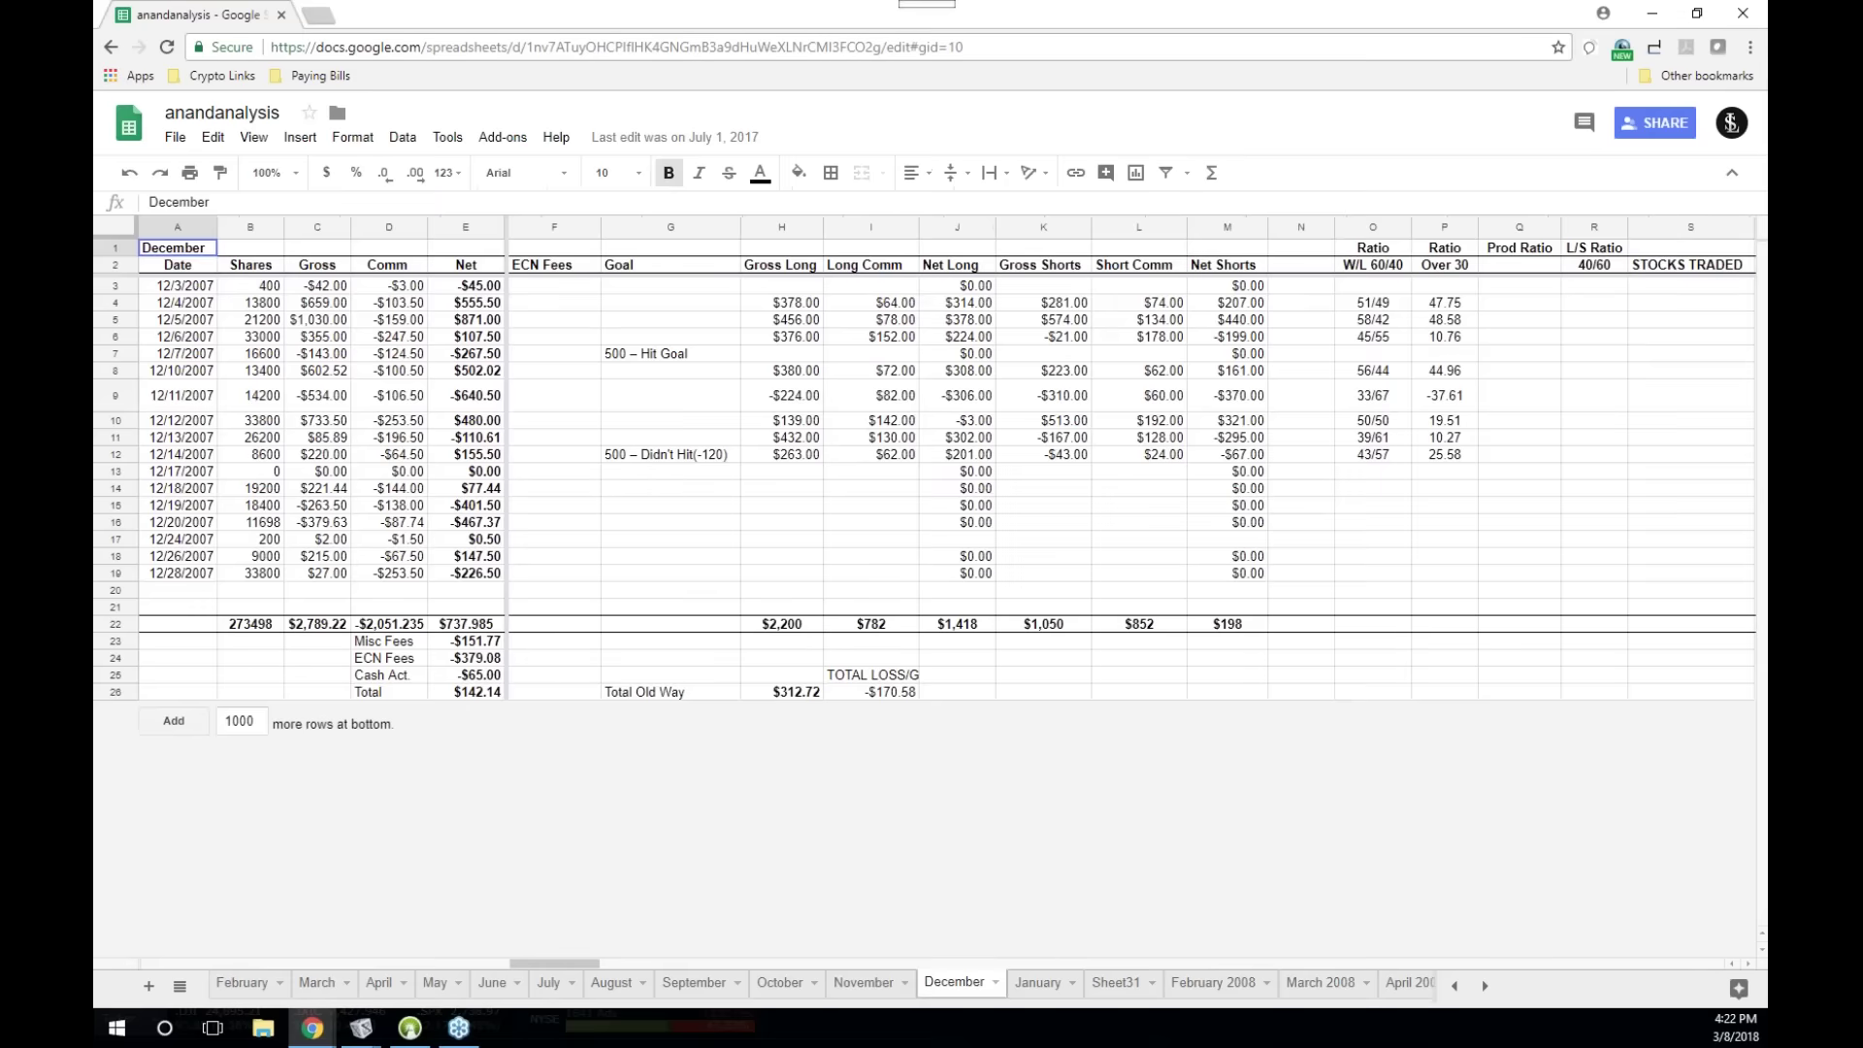
left_click(1036, 983)
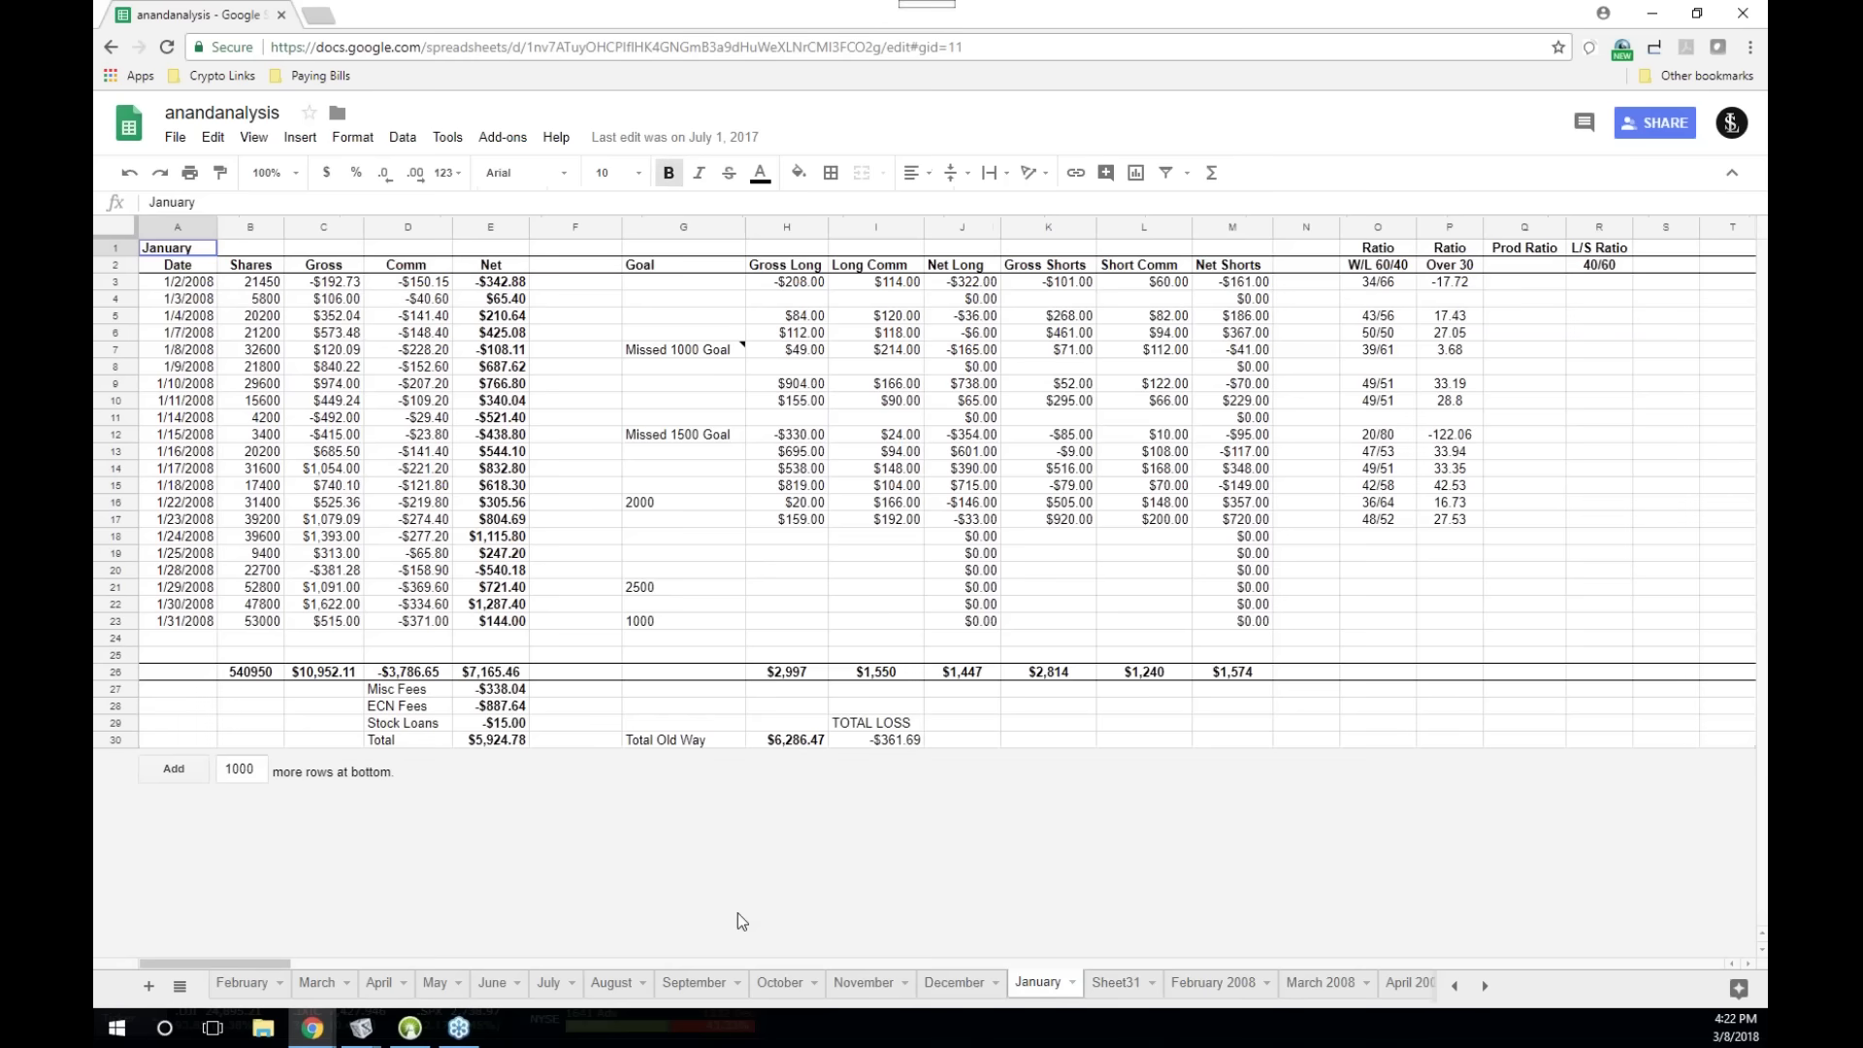
left_click(513, 740)
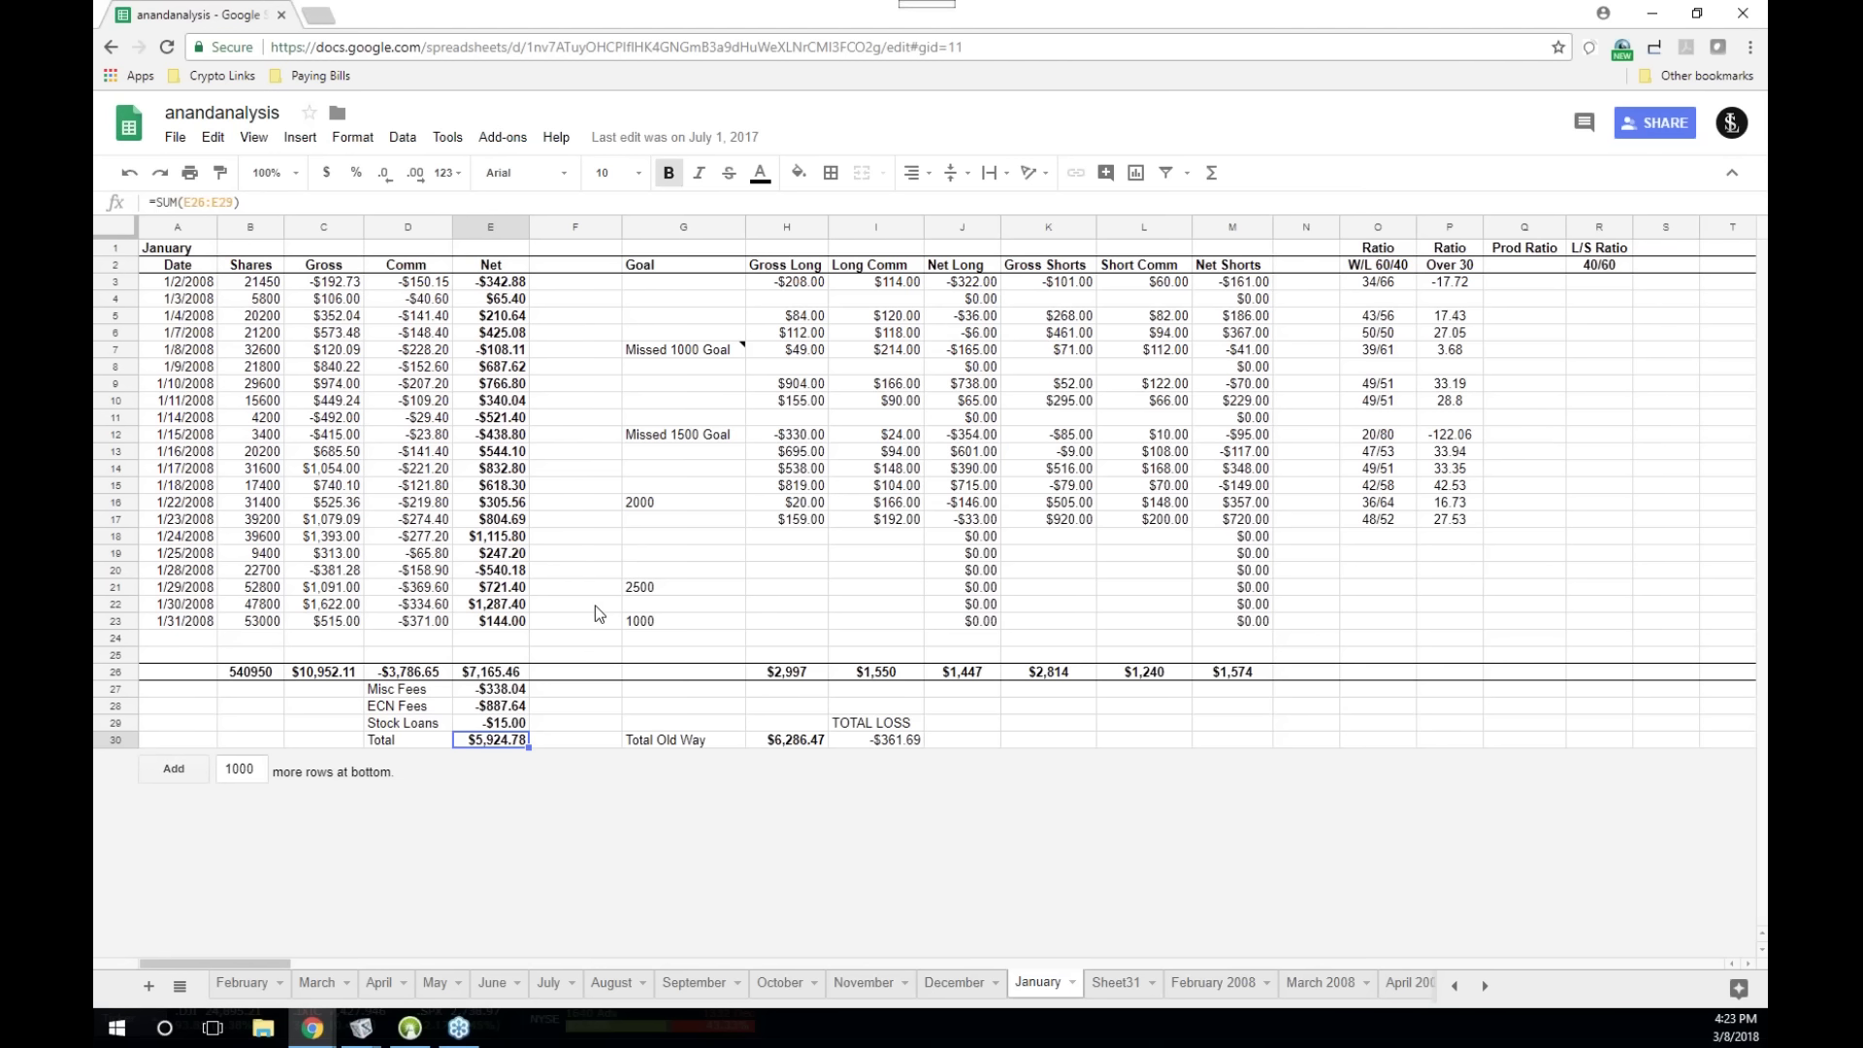
left_click(513, 368)
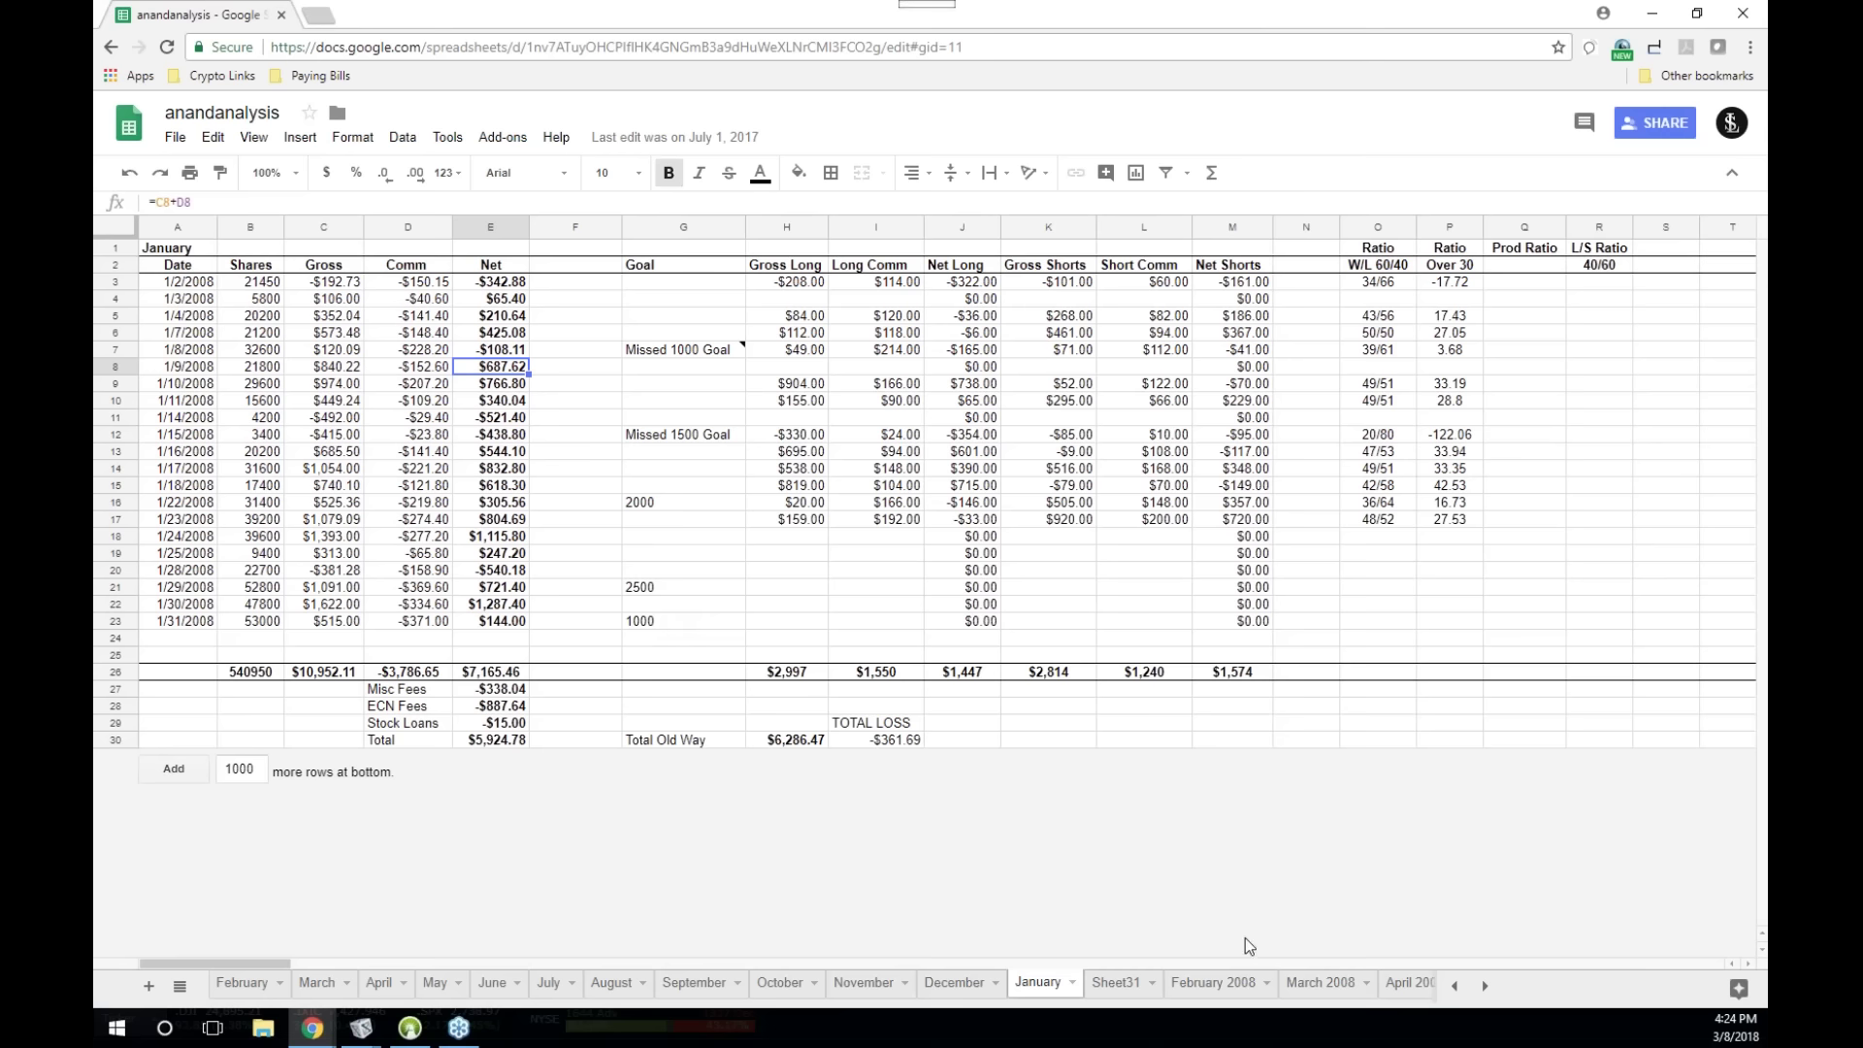
- View the August 2008 and September 2008 sheets and sum September's net results from 9/2 to 9/23
left_click(1485, 986)
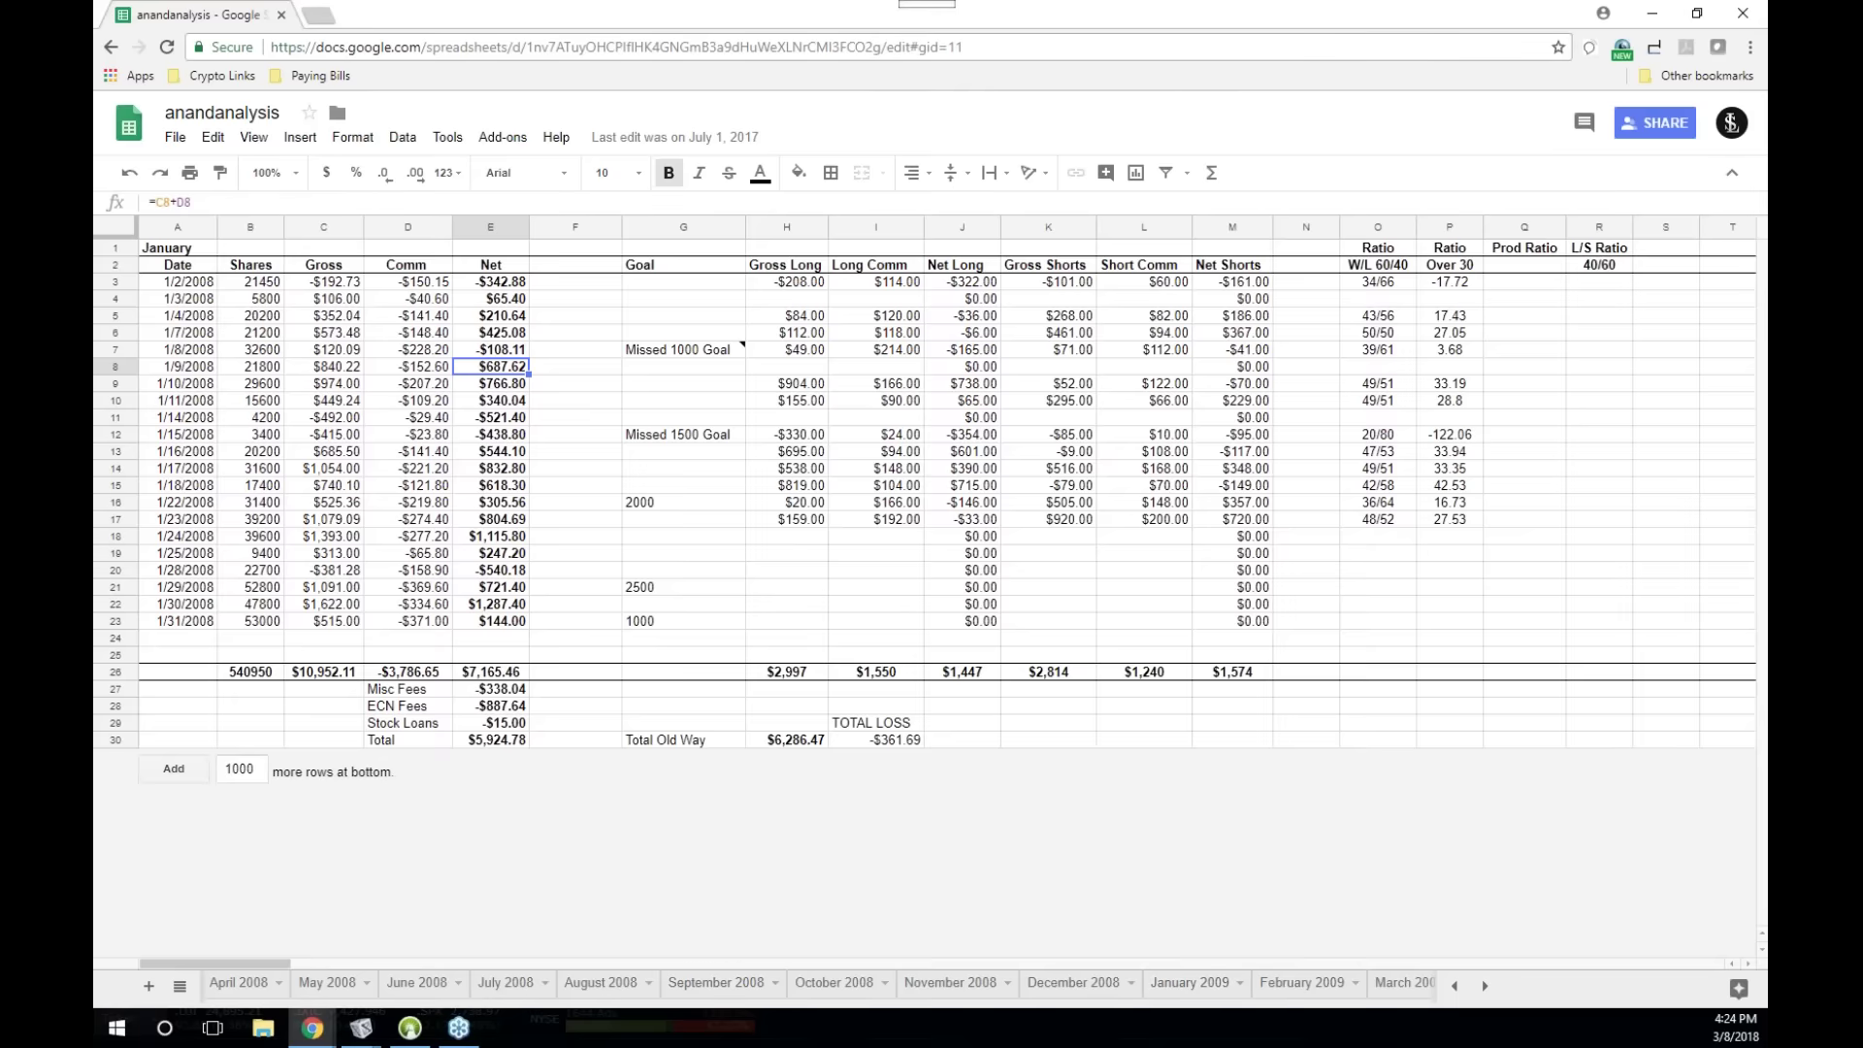
left_click(602, 984)
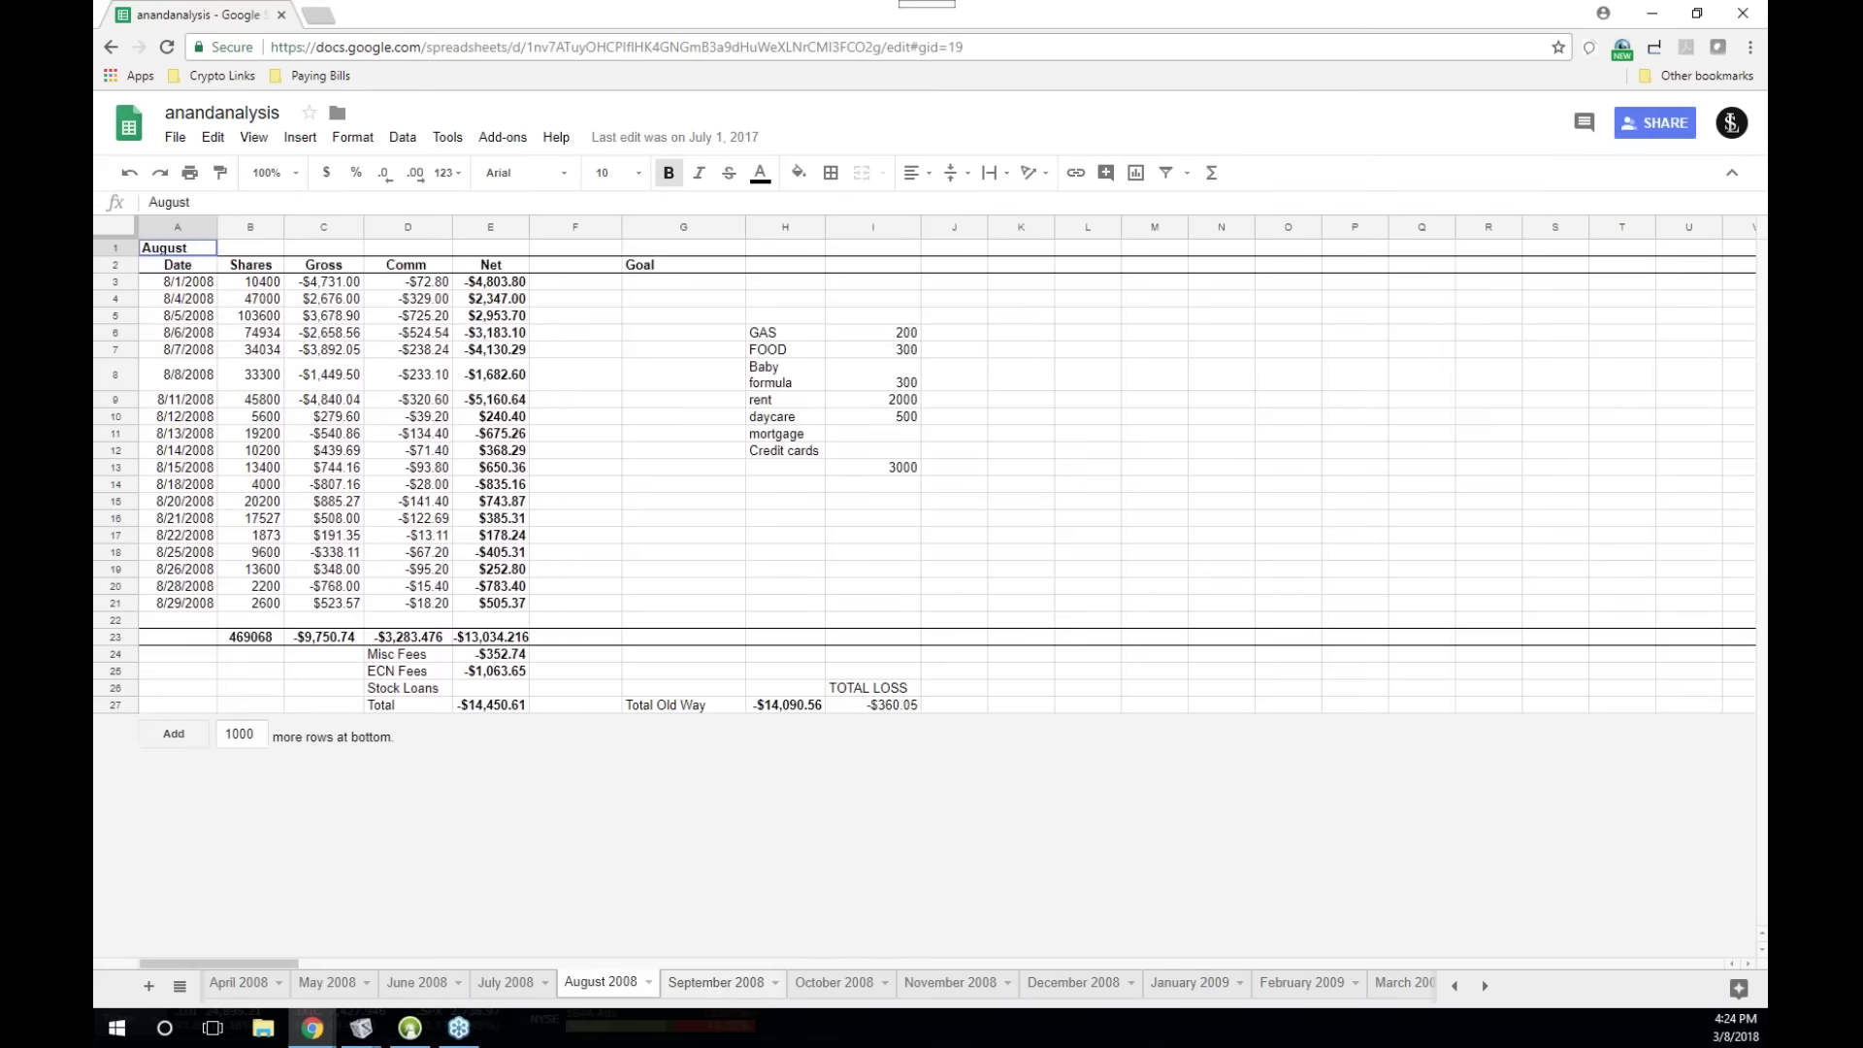
left_click(714, 983)
left_click_drag(515, 281, 529, 541)
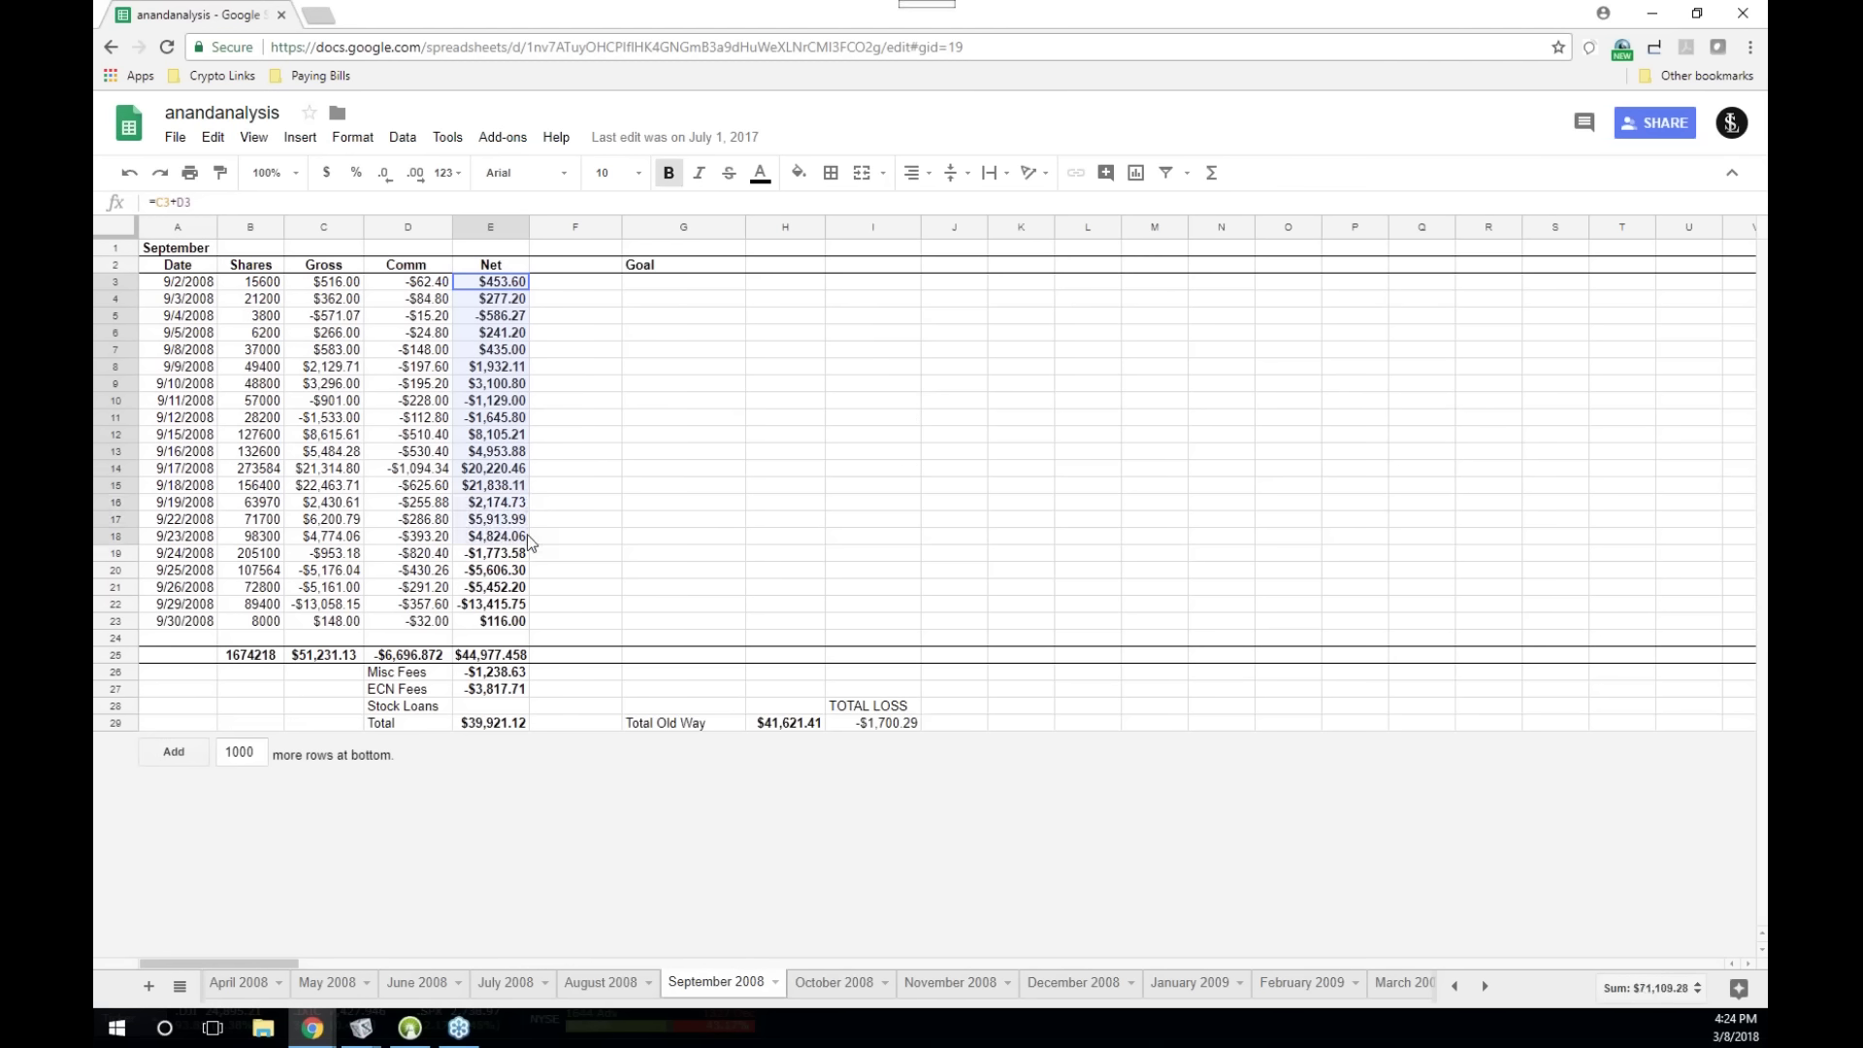
left_click_drag(529, 541, 528, 541)
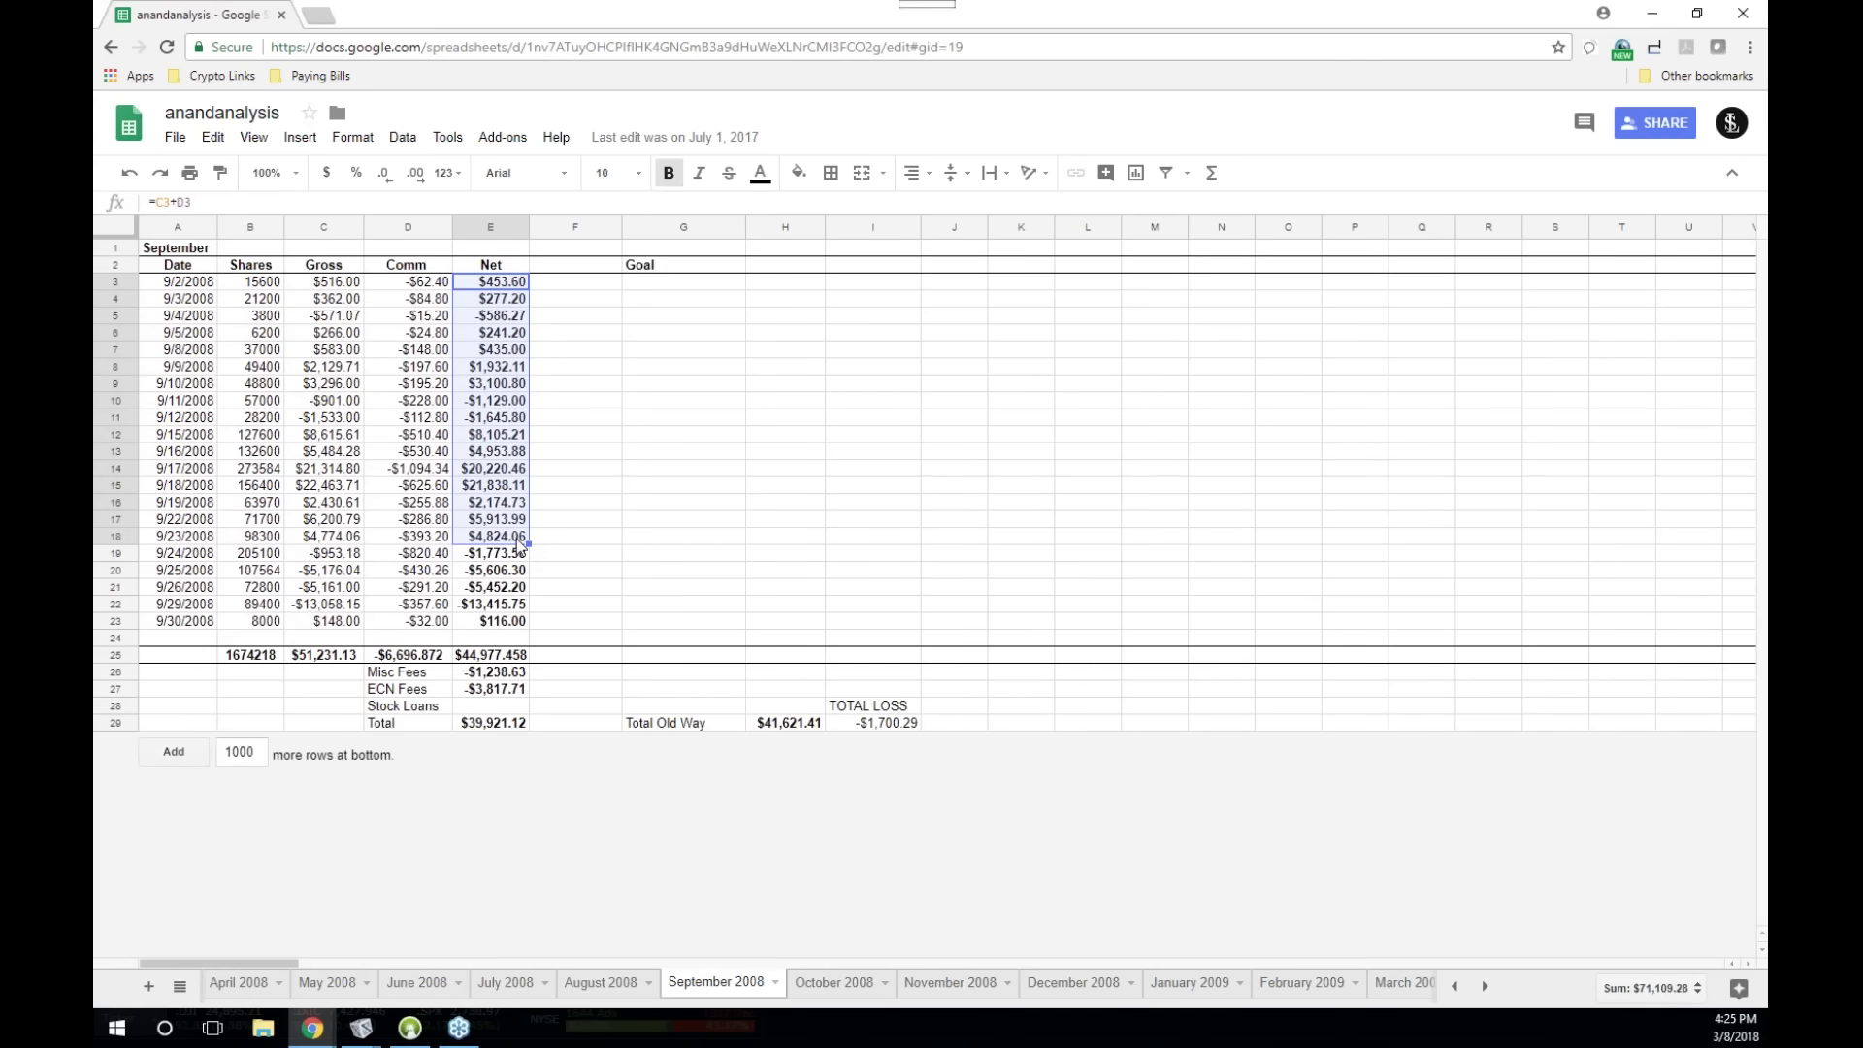
- Sum the September 2008 net results from 9/24 to 9/30 and inspect the 9/17, 9/18, 9/25 and 9/29 entries
left_click_drag(491, 554, 499, 622)
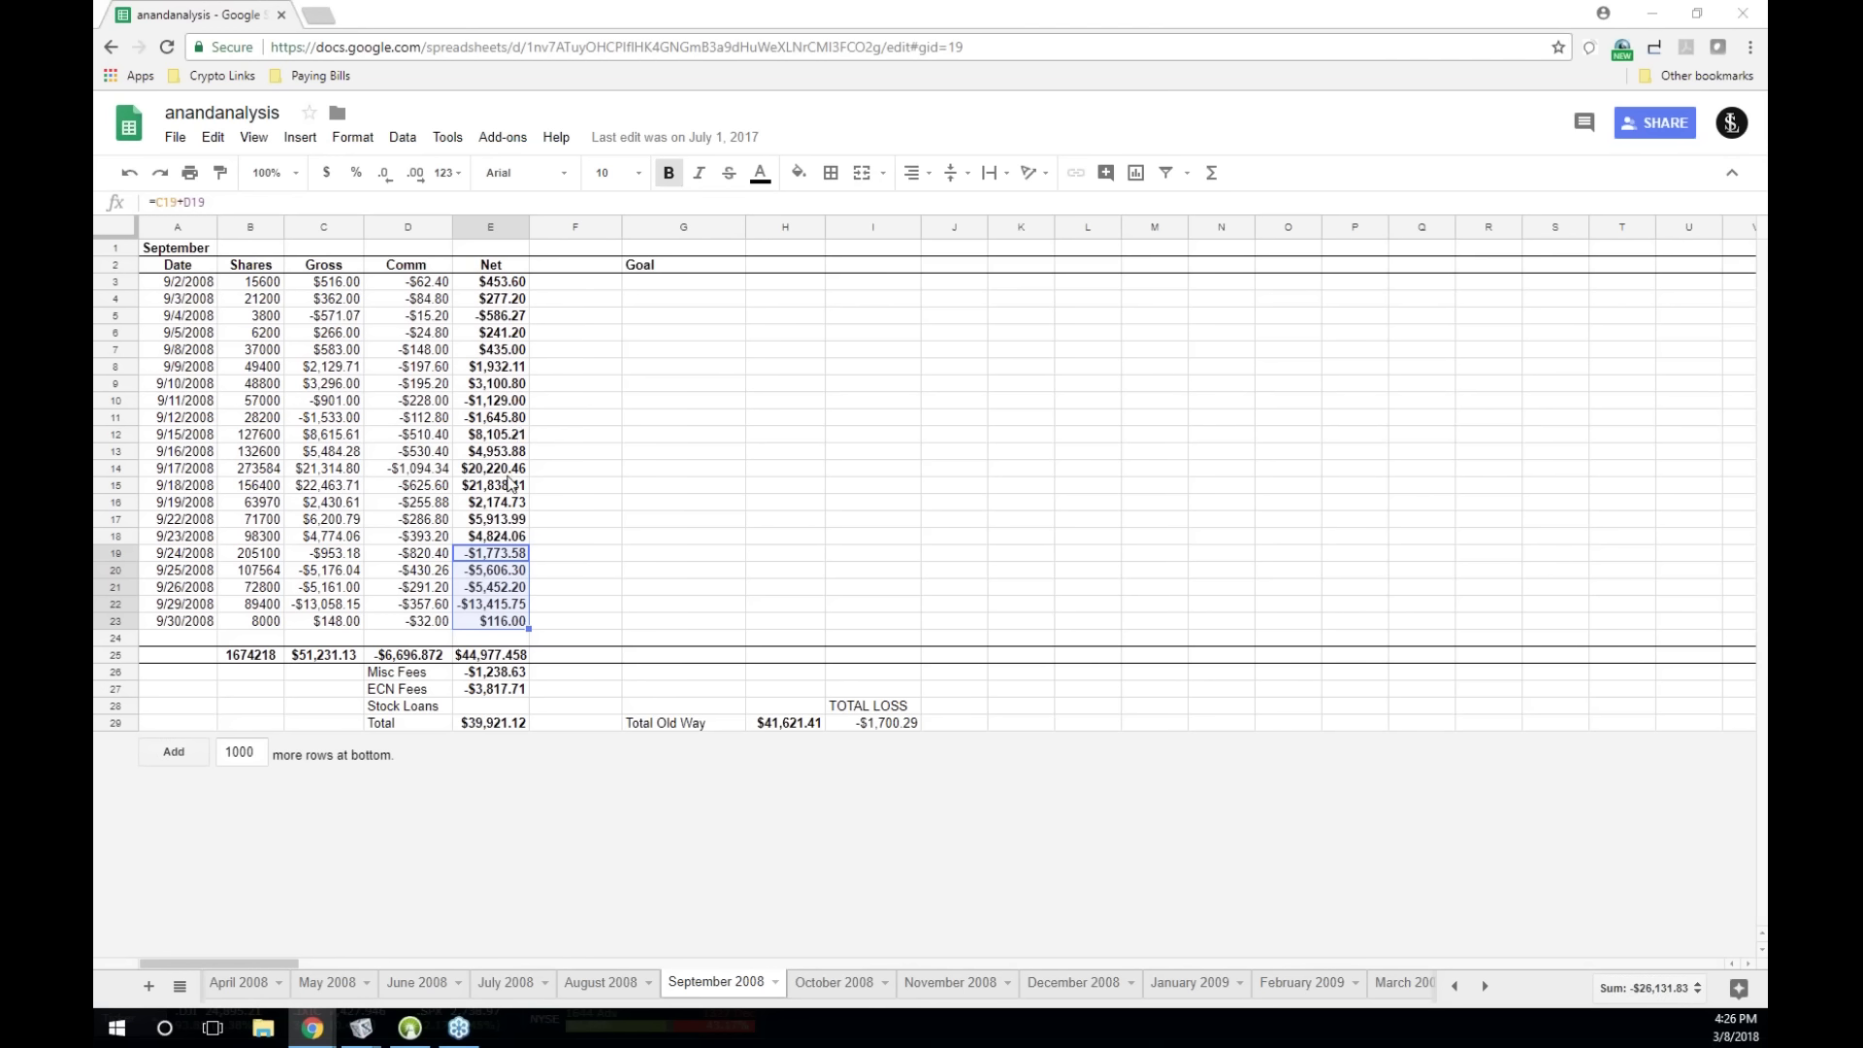
left_click(502, 473)
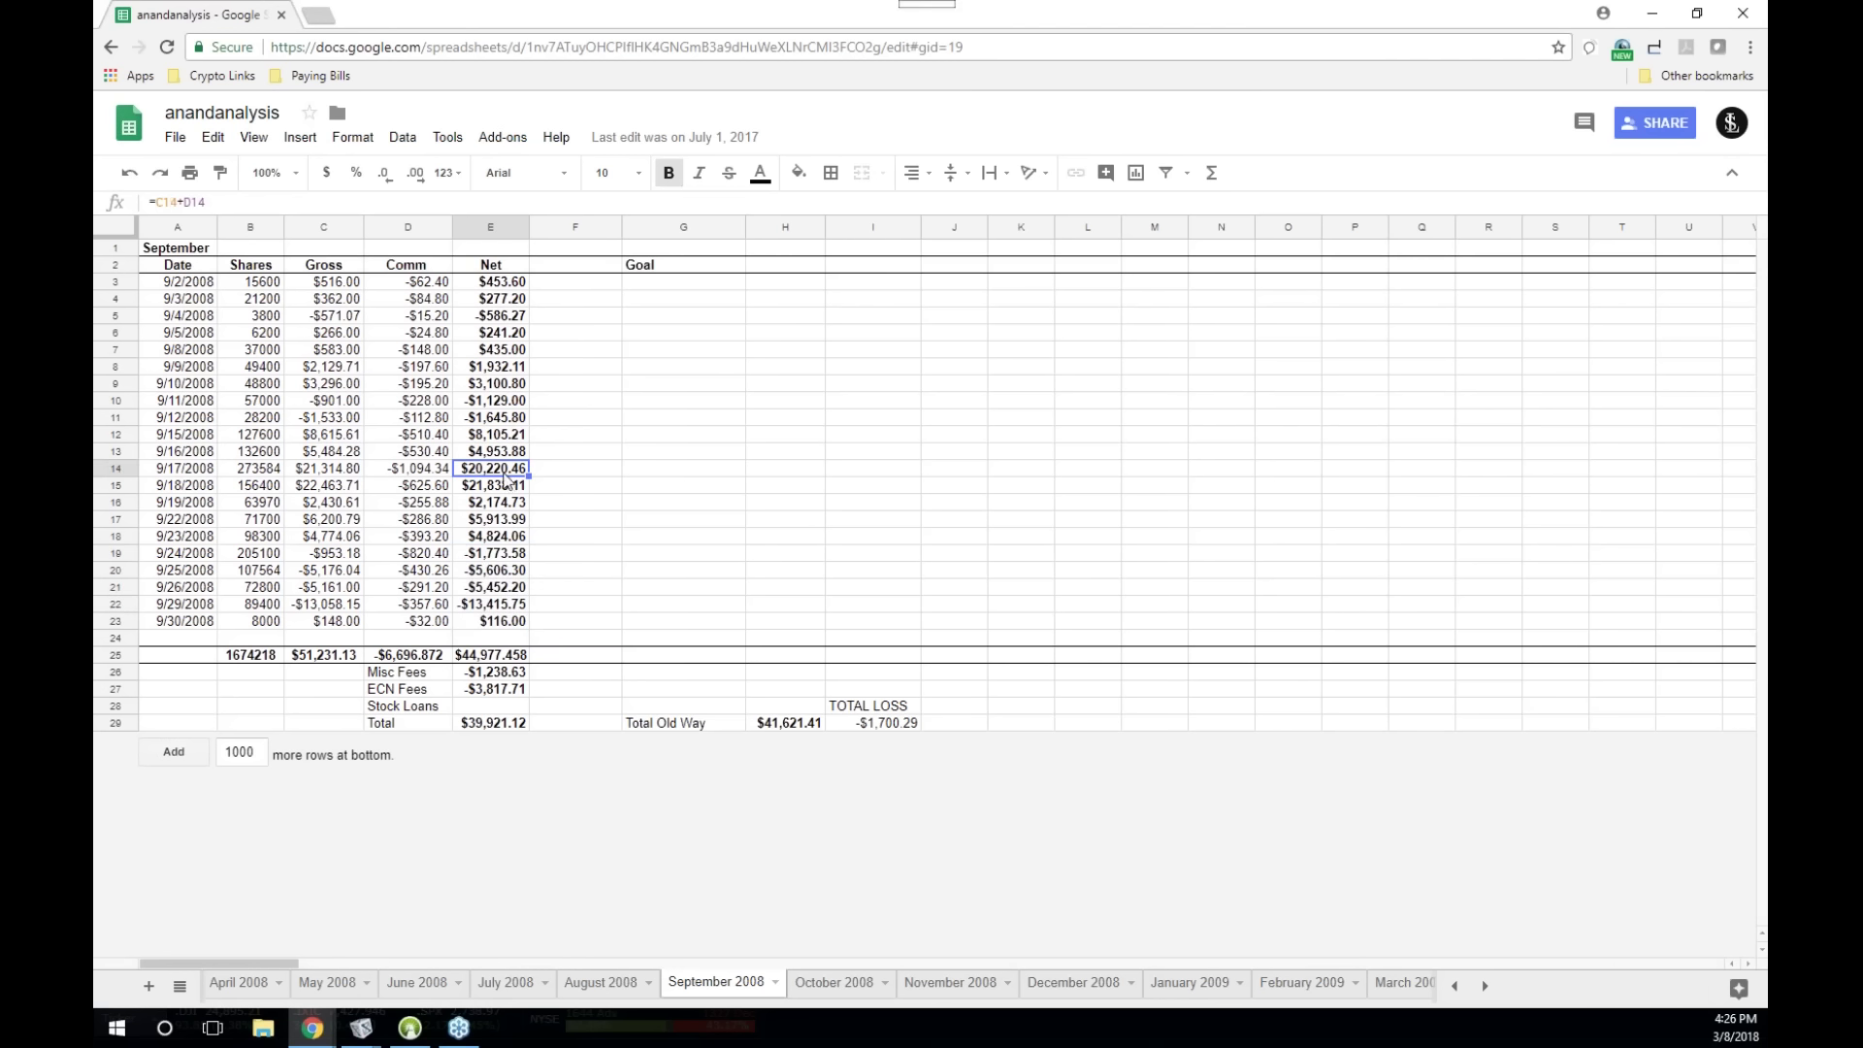
left_click(507, 489)
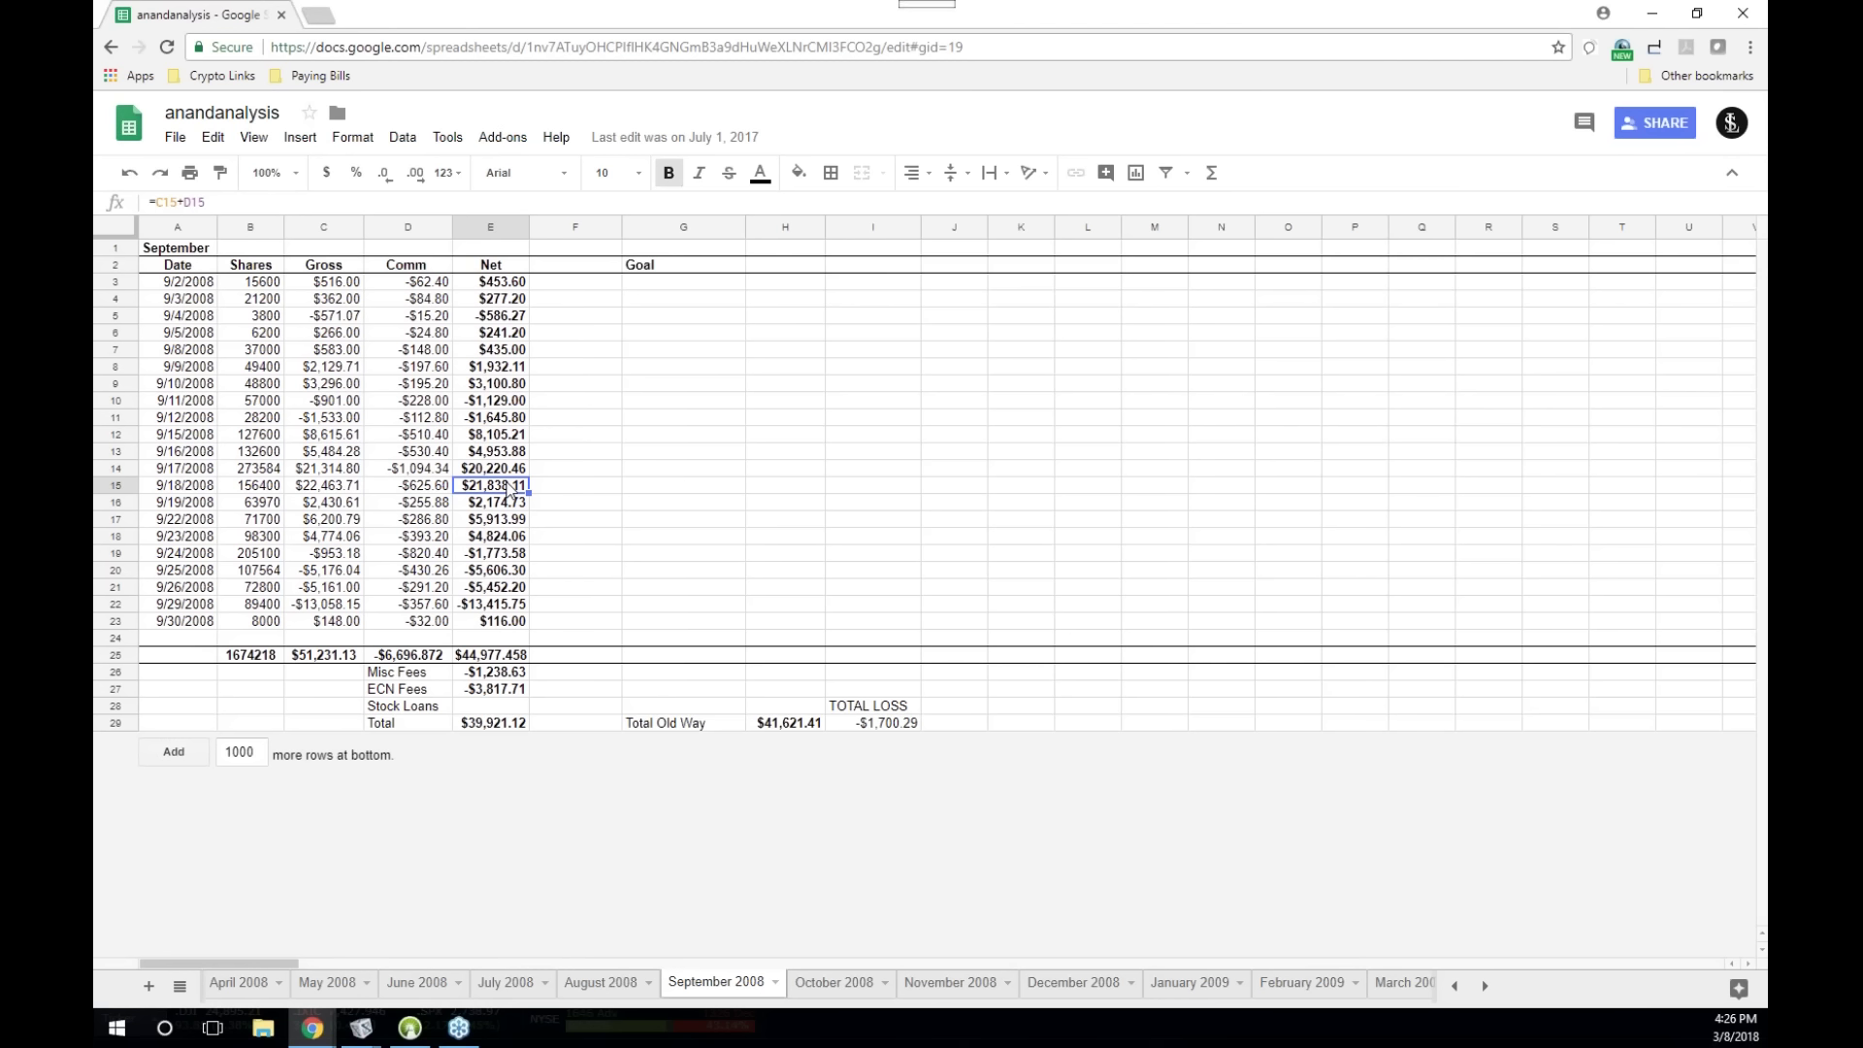
left_click(502, 572)
left_click(503, 604)
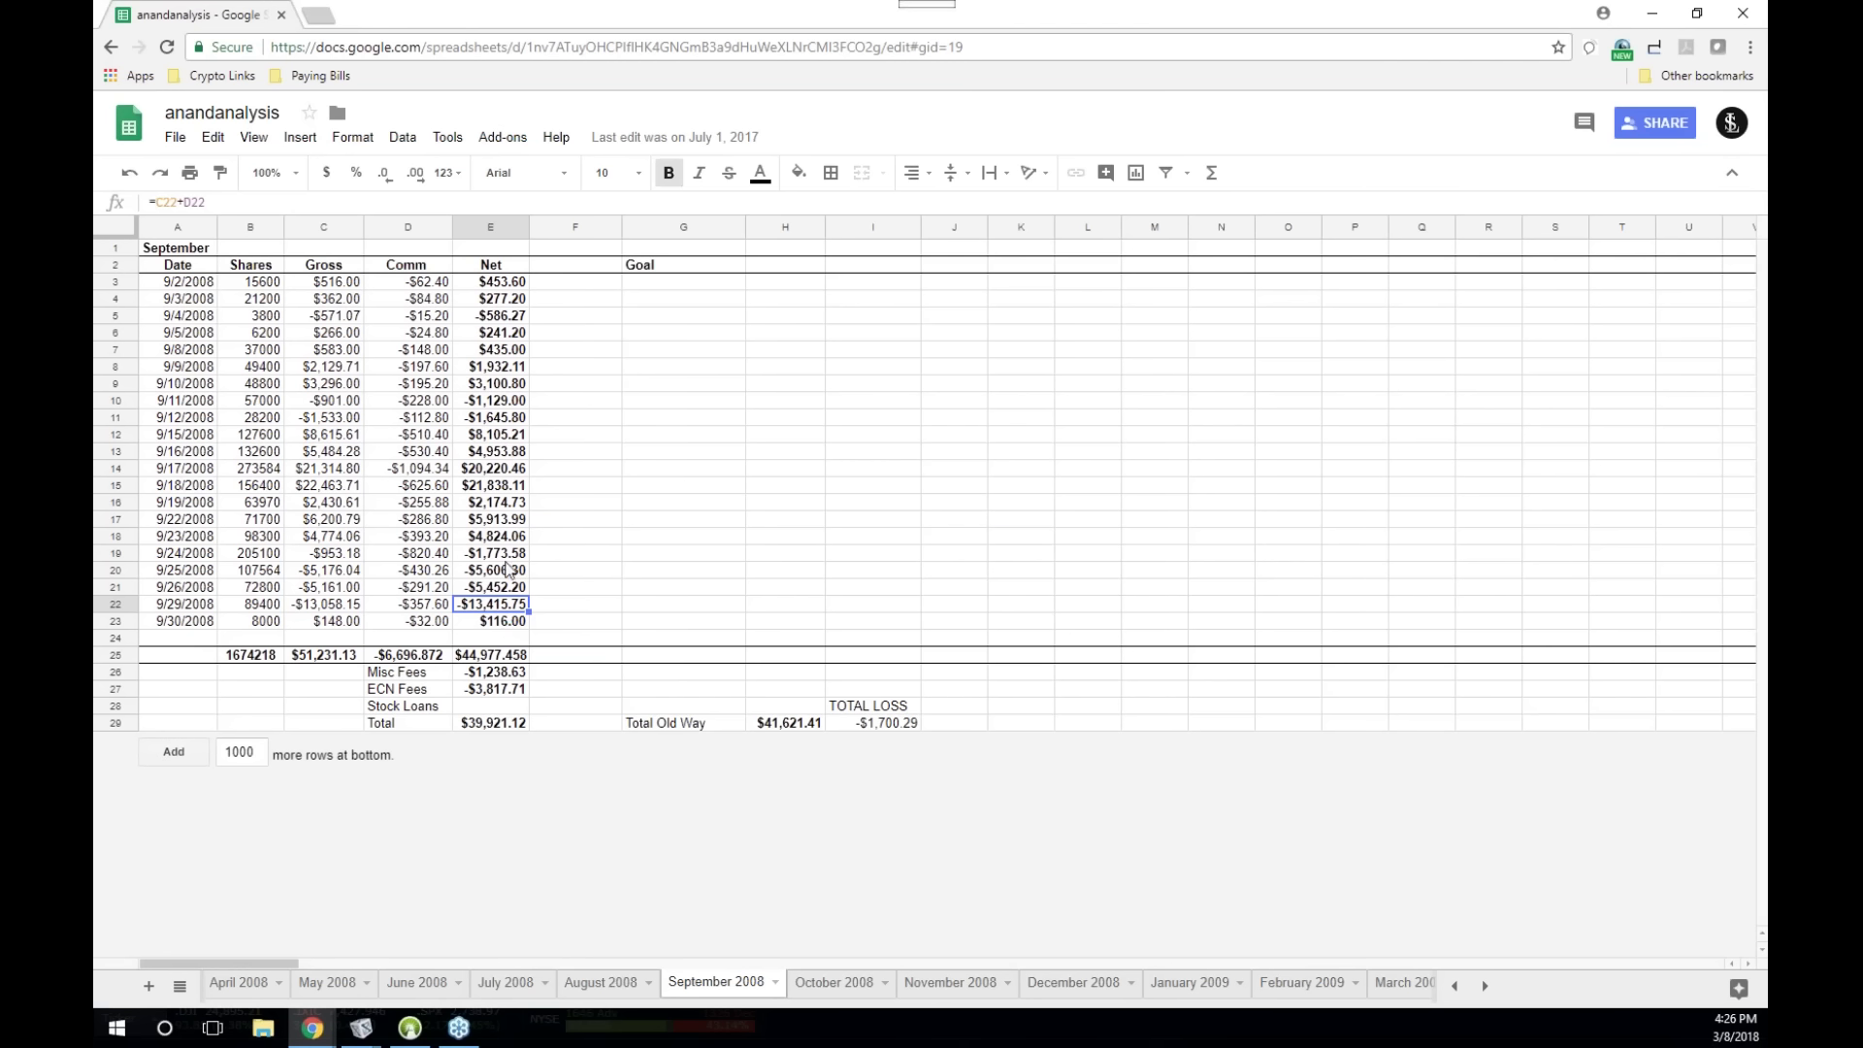
- Compare the net results from 9/2 to 9/23 with those from 9/24 to 9/30, checking 9/25 and 9/29 individually
left_click_drag(497, 539, 500, 283)
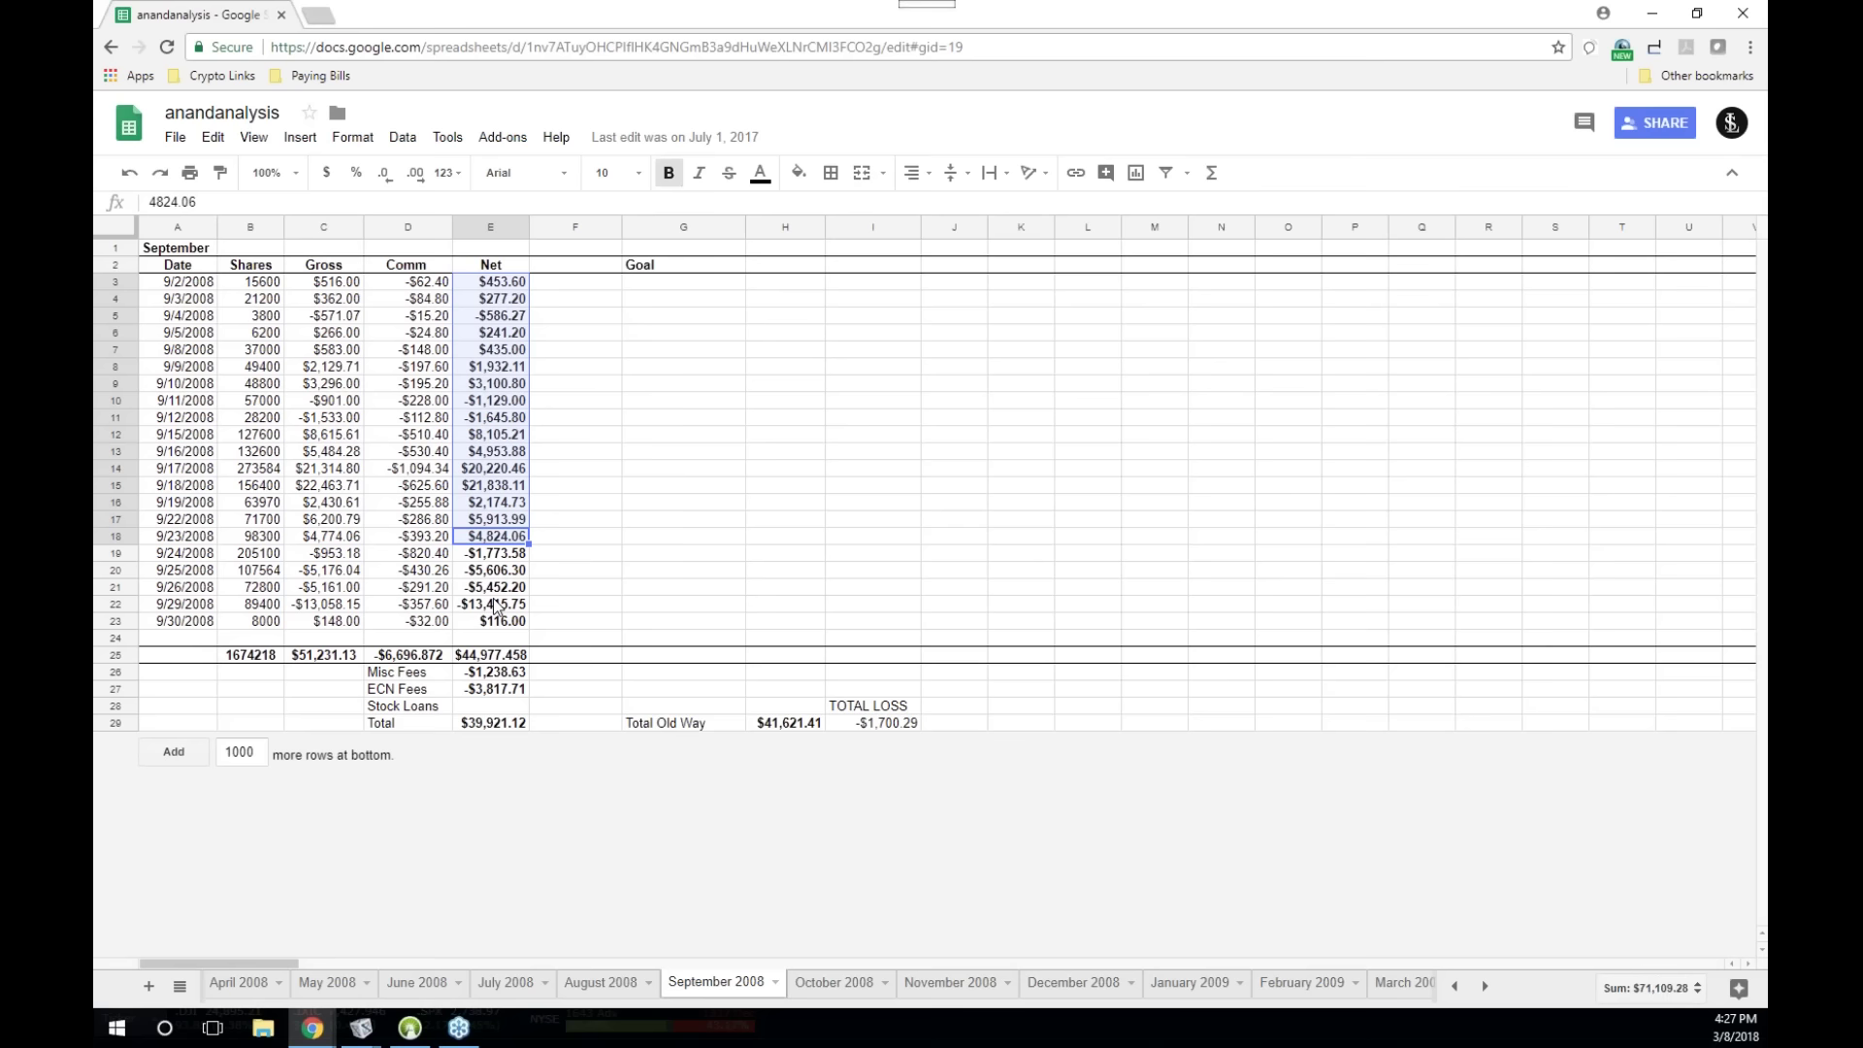
left_click(503, 556)
left_click_drag(505, 563, 499, 621)
left_click(506, 580)
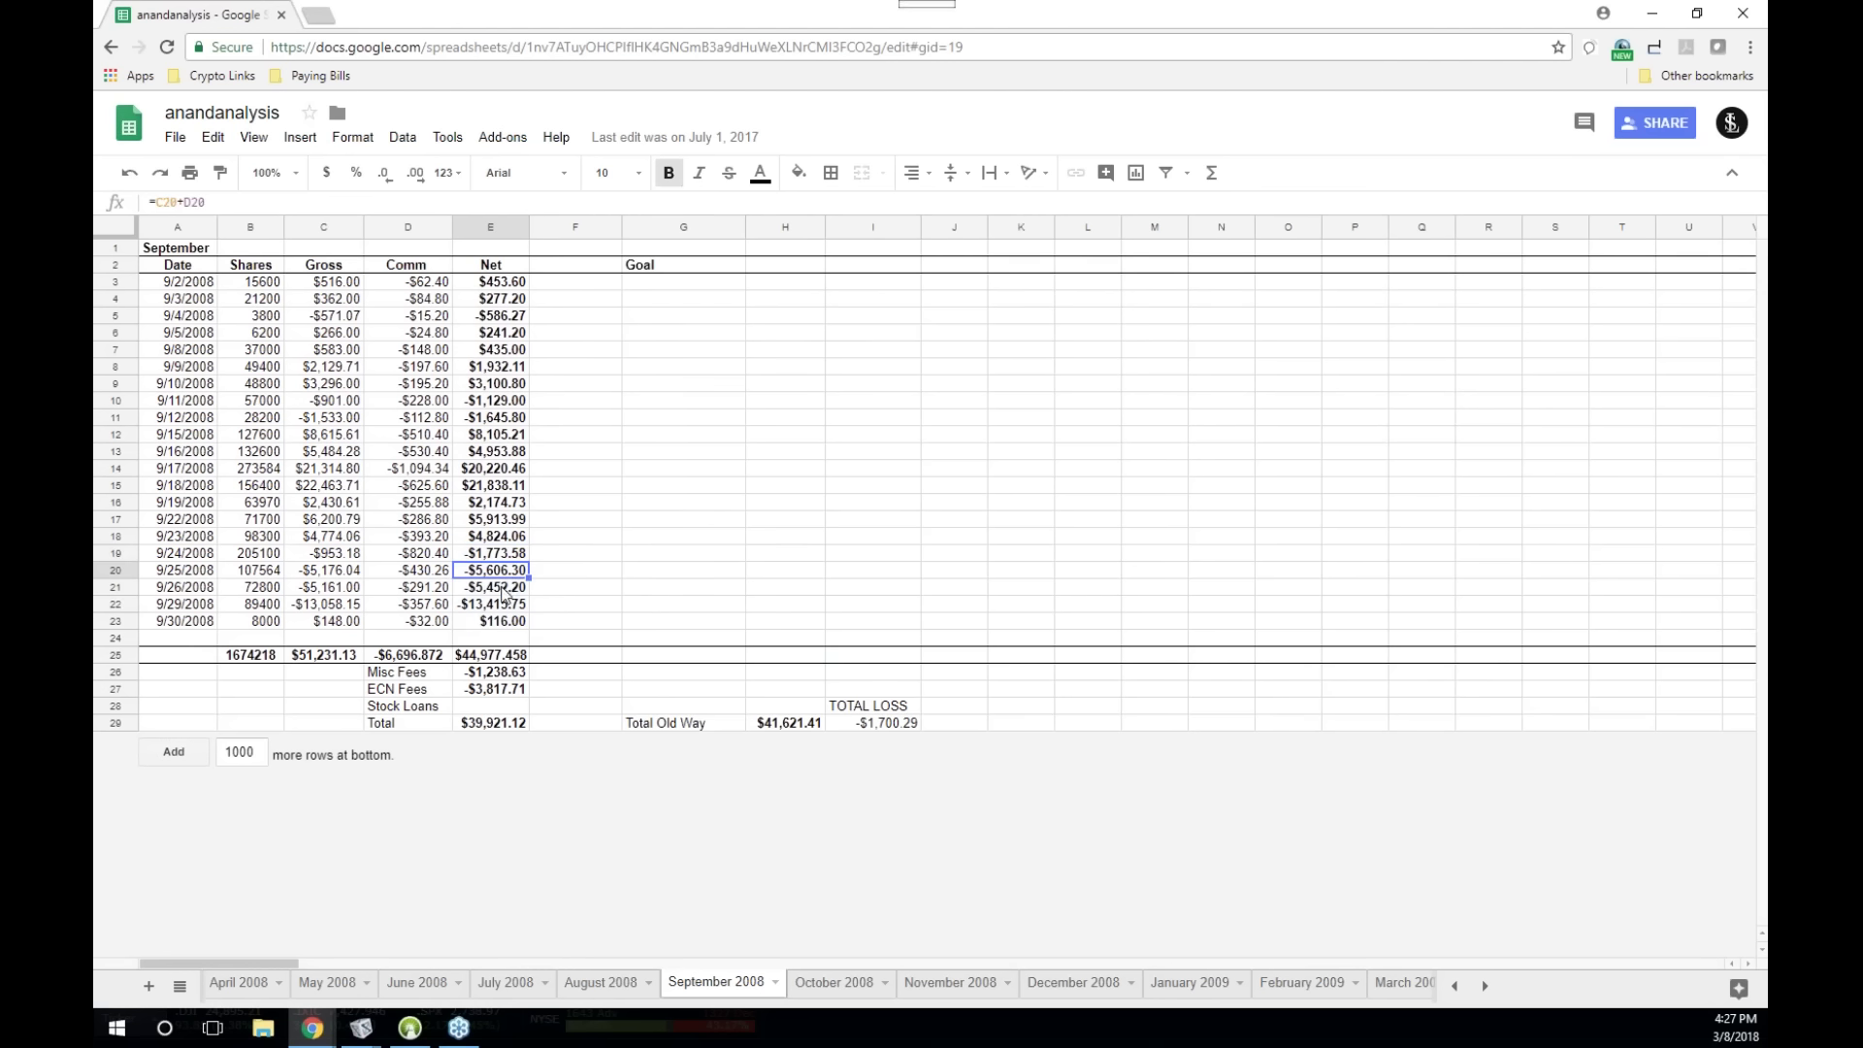
left_click(506, 607)
- Inspect the net entries for 9/17, 9/26 and 9/29 and the formula summing September 2008's net results
left_click(516, 470)
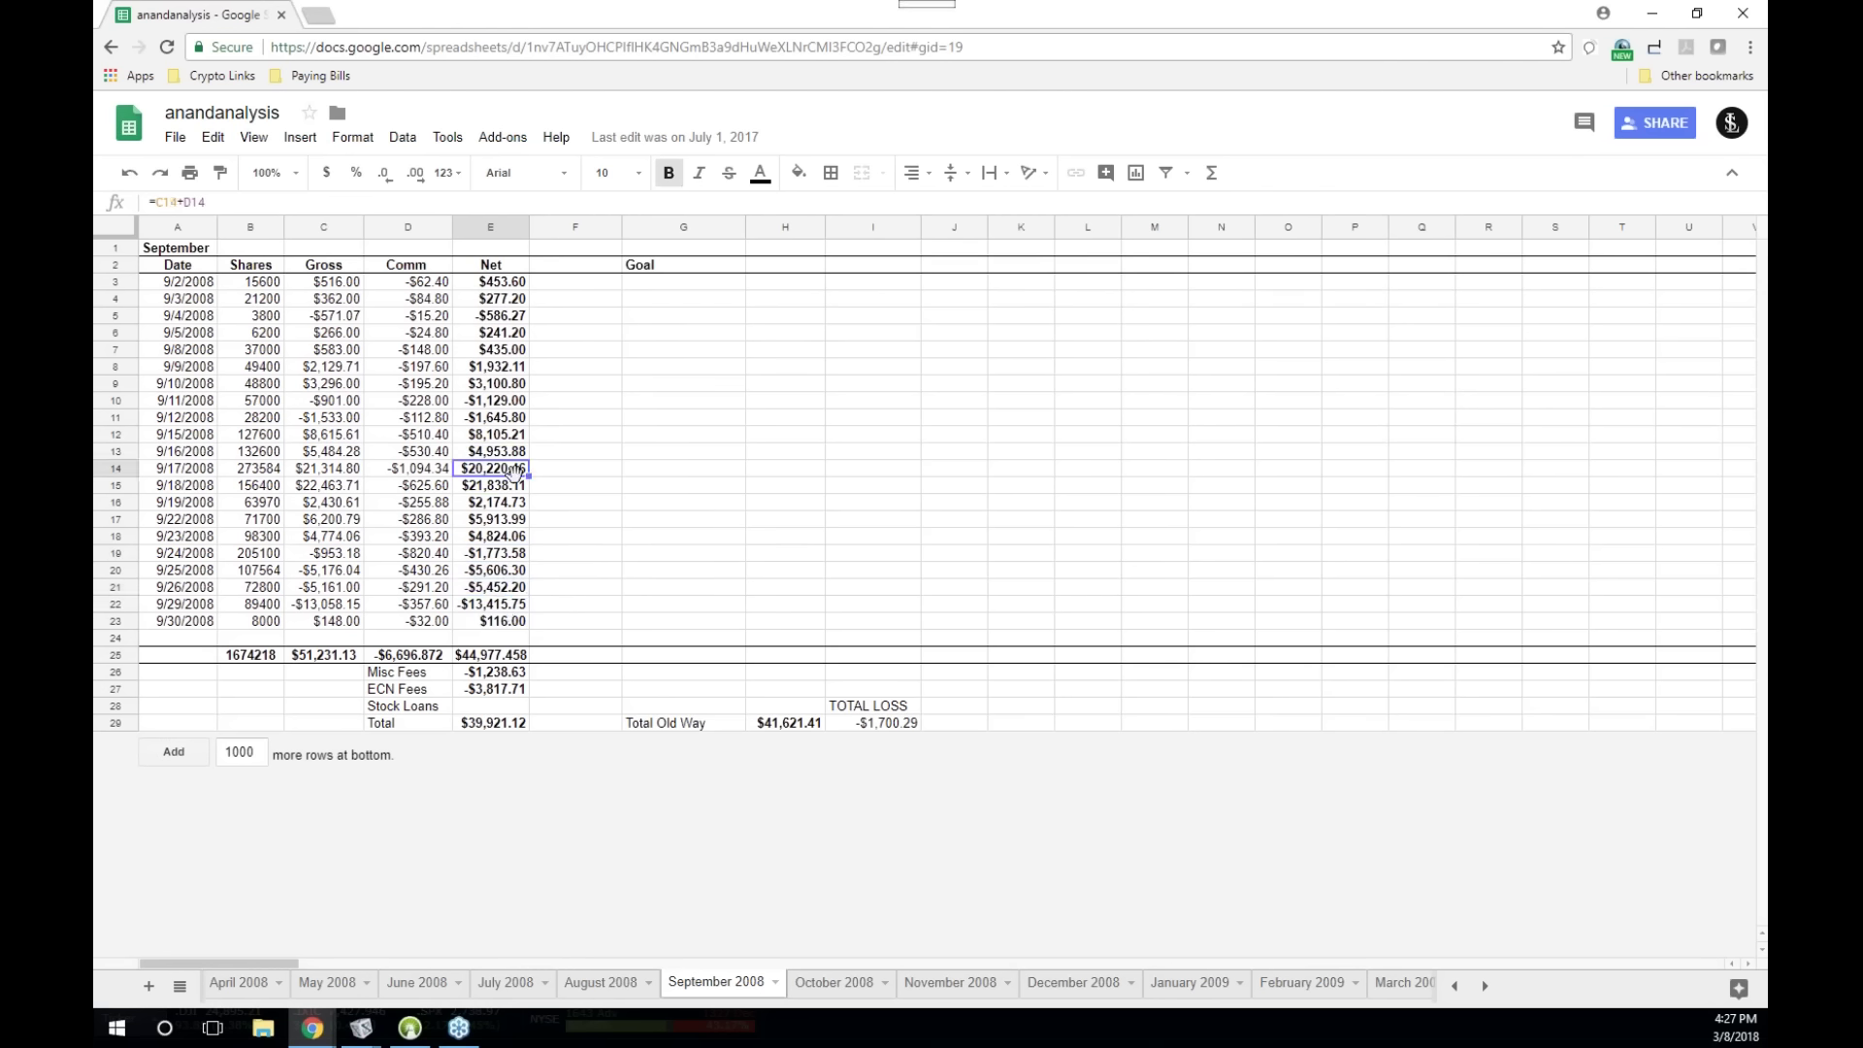
left_click(496, 590)
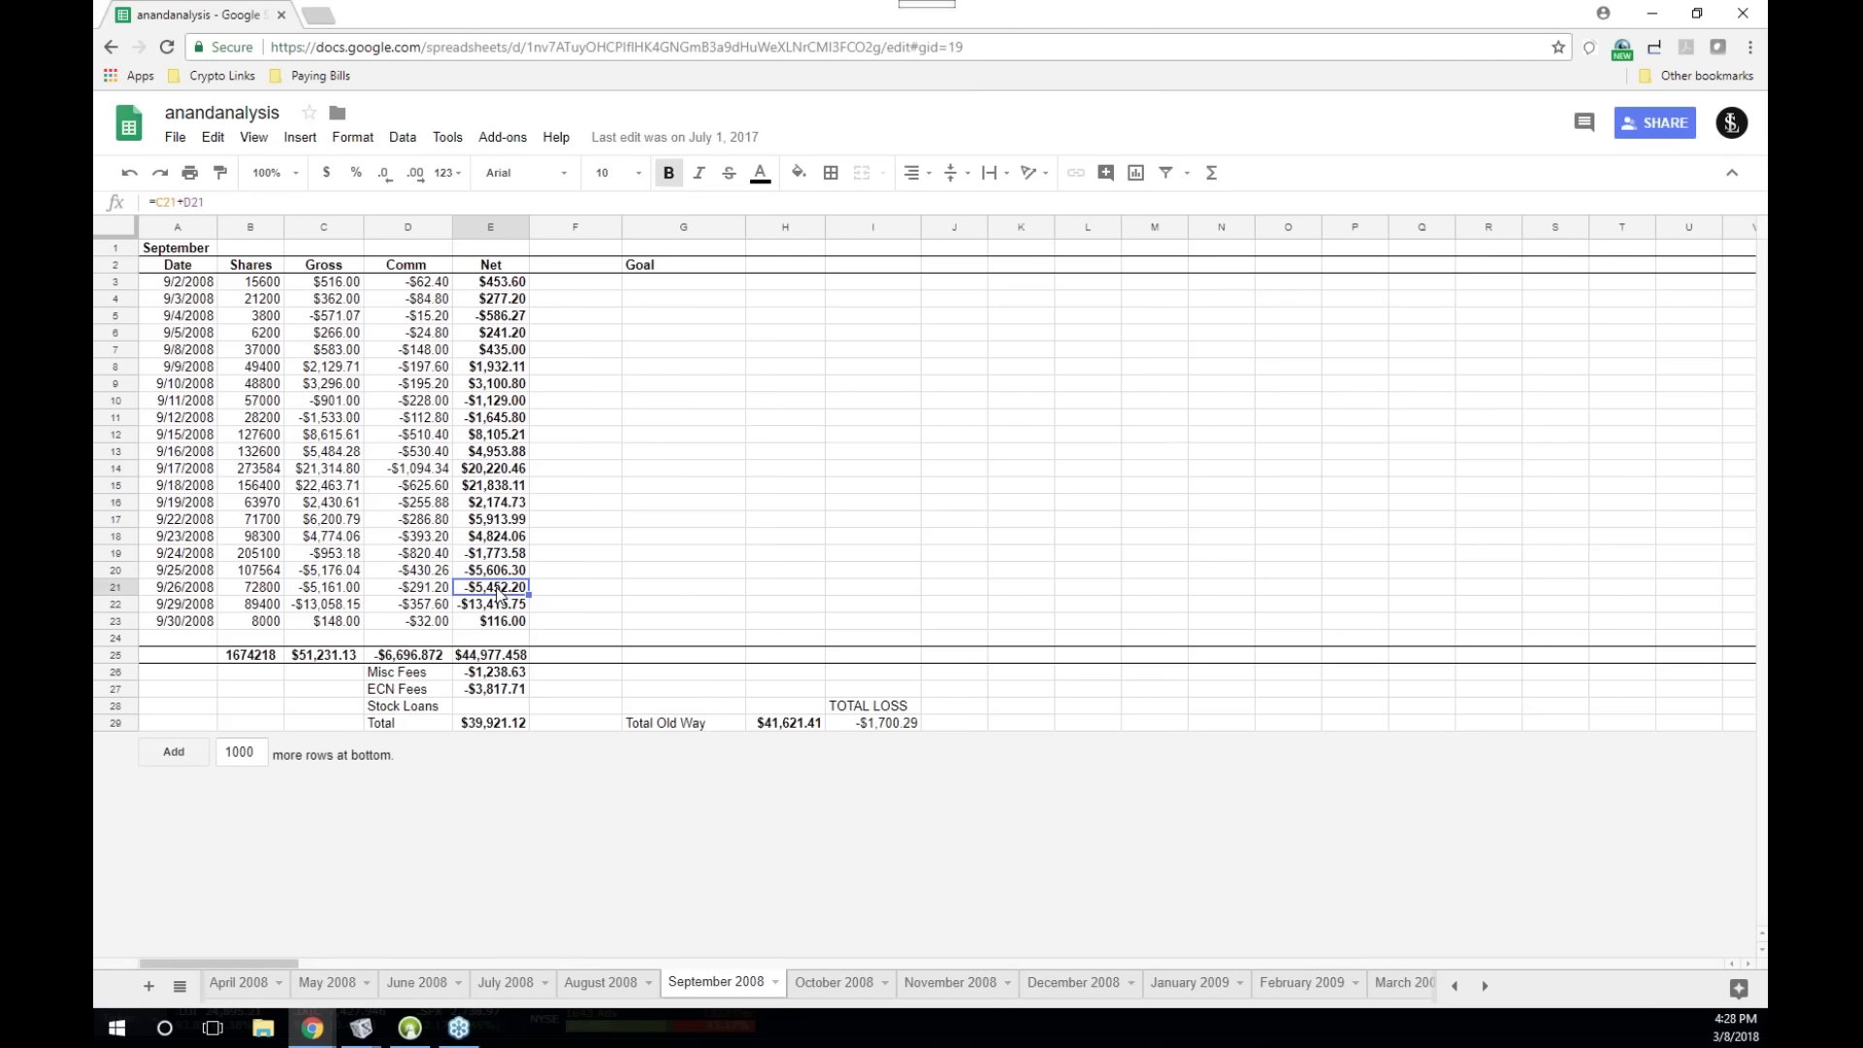
left_click(499, 602)
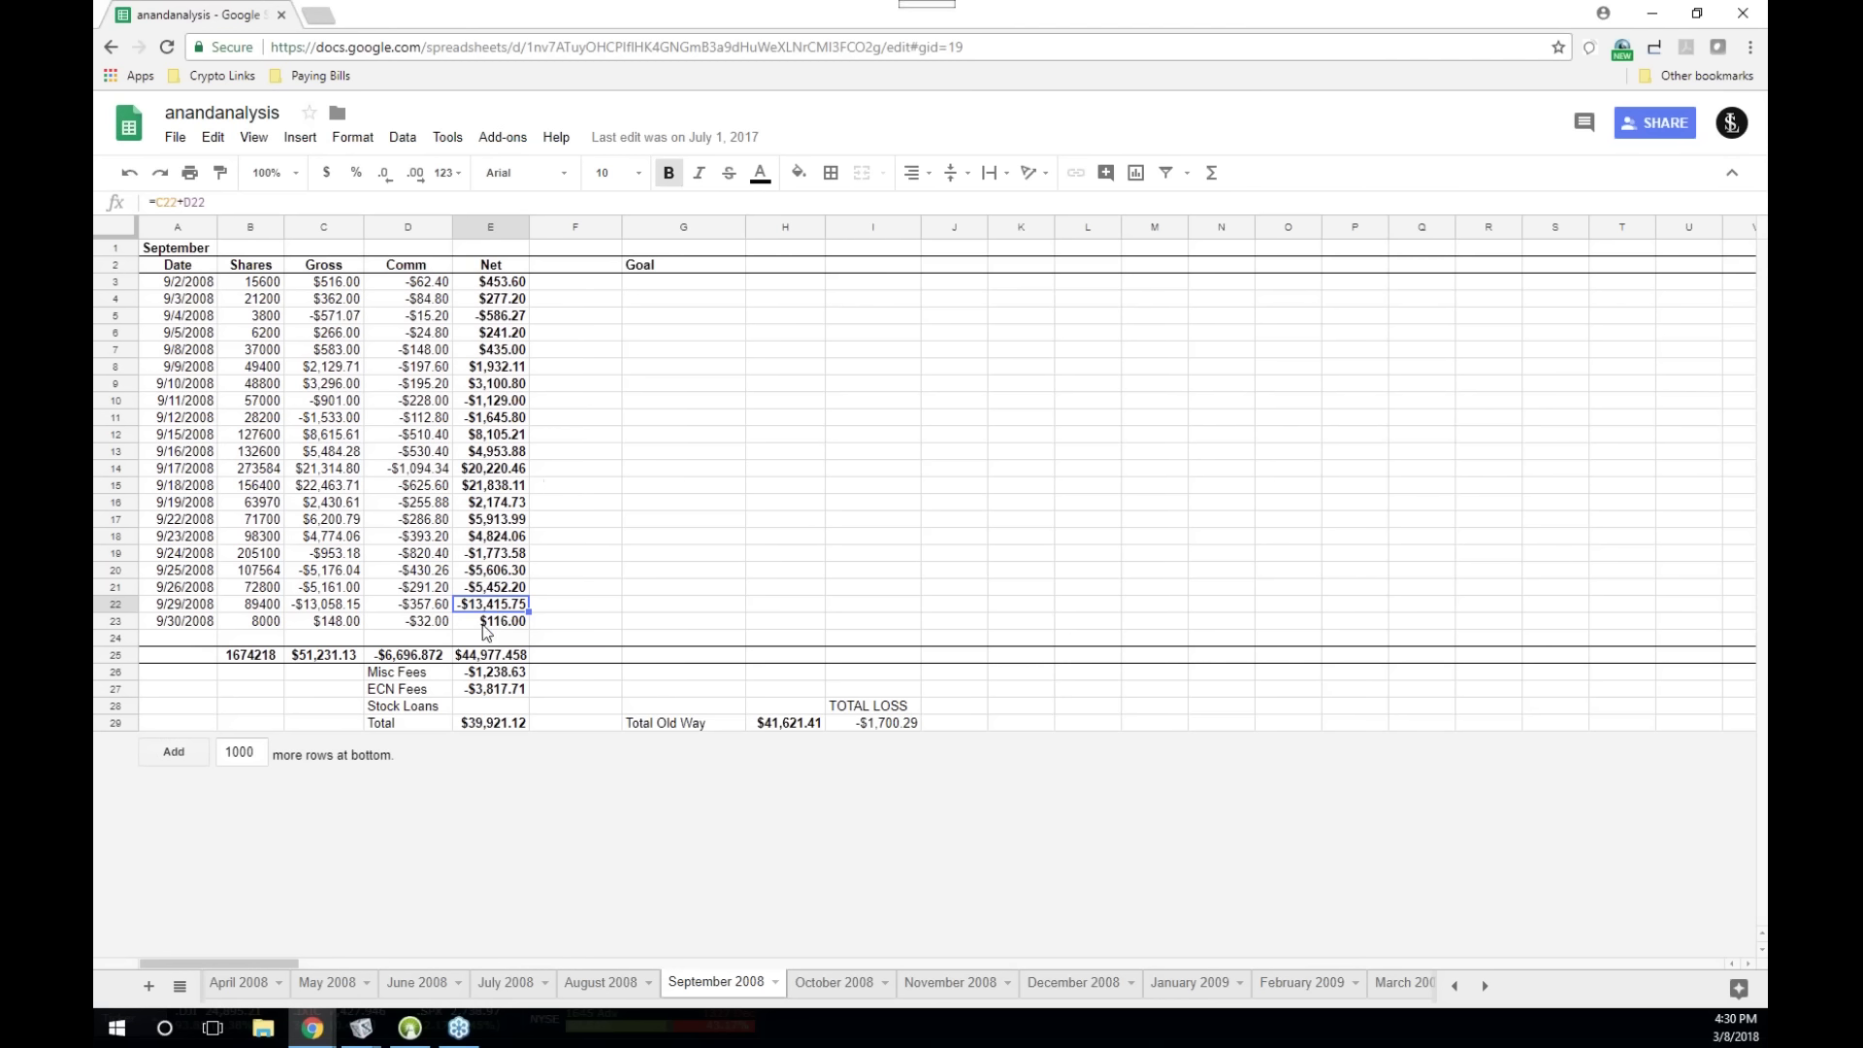
left_click(510, 657)
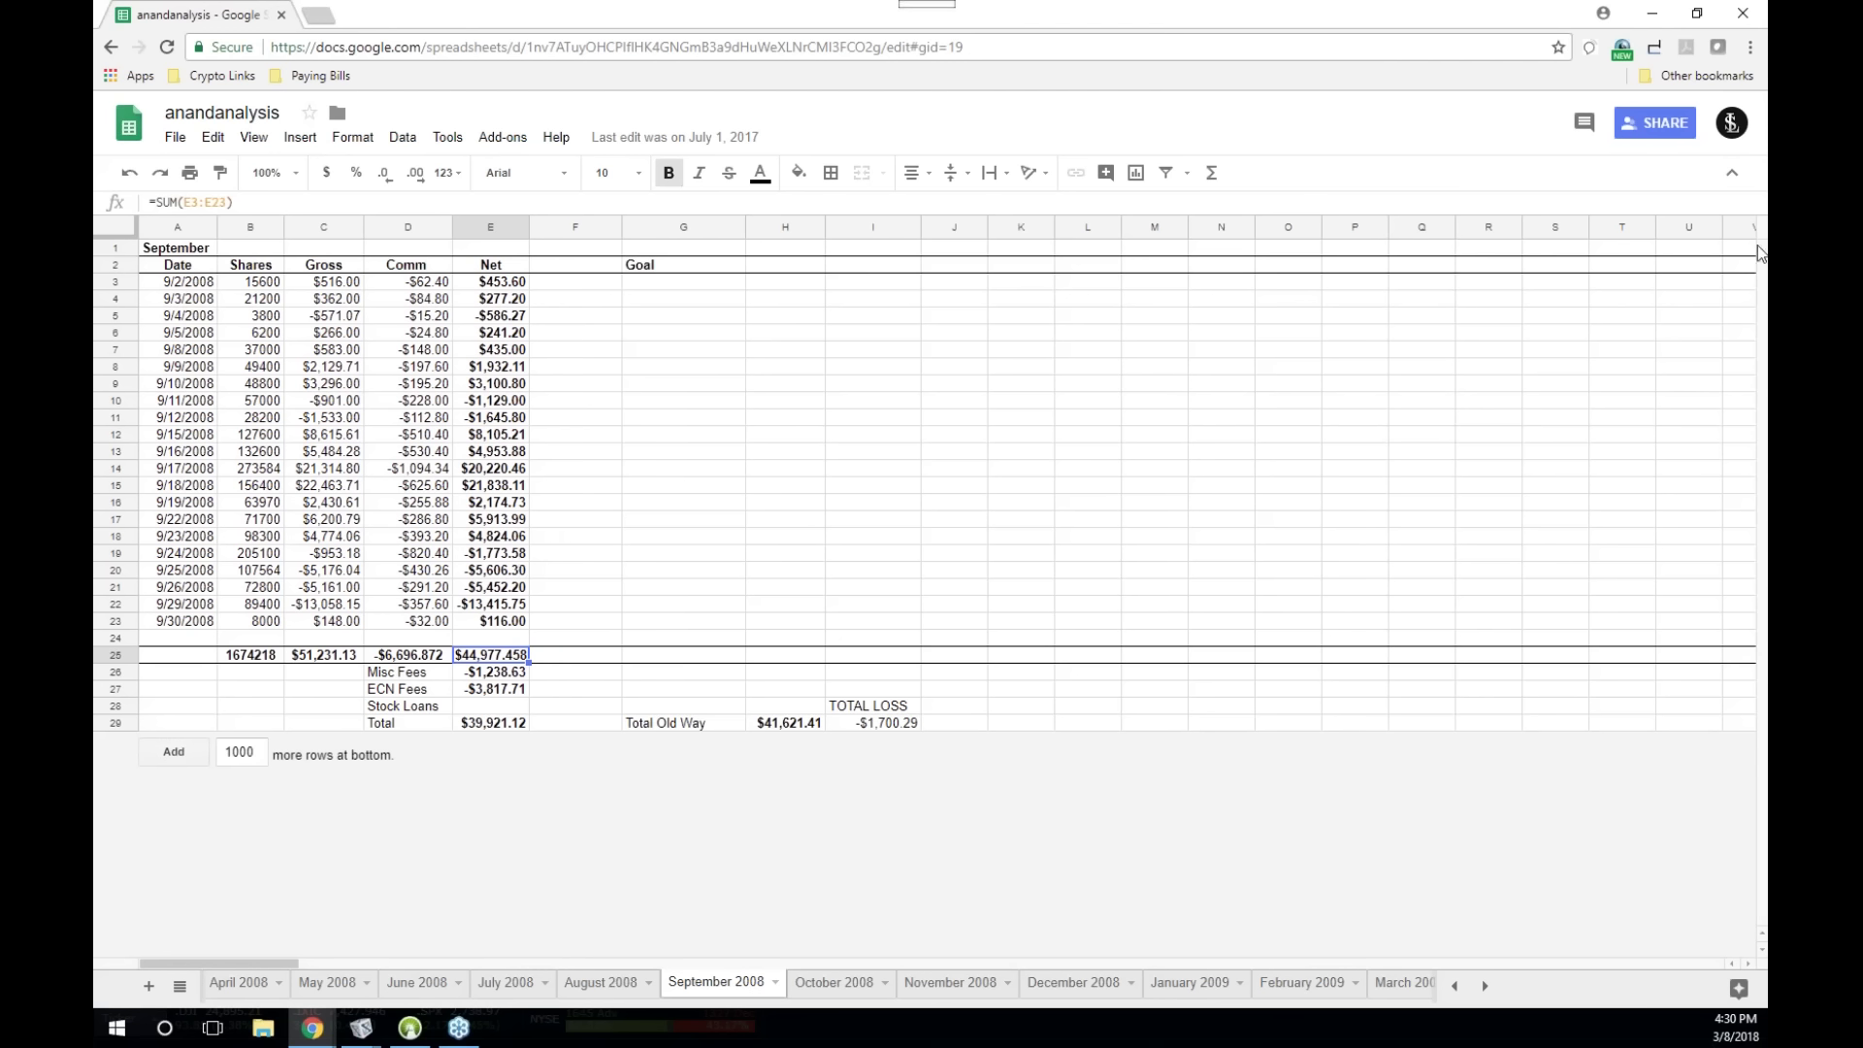
- Switch to the Fidelity Active Trader Pro charts, bring up the BKNG options chain over them and view its strikes around 2150
key("alt+Tab")
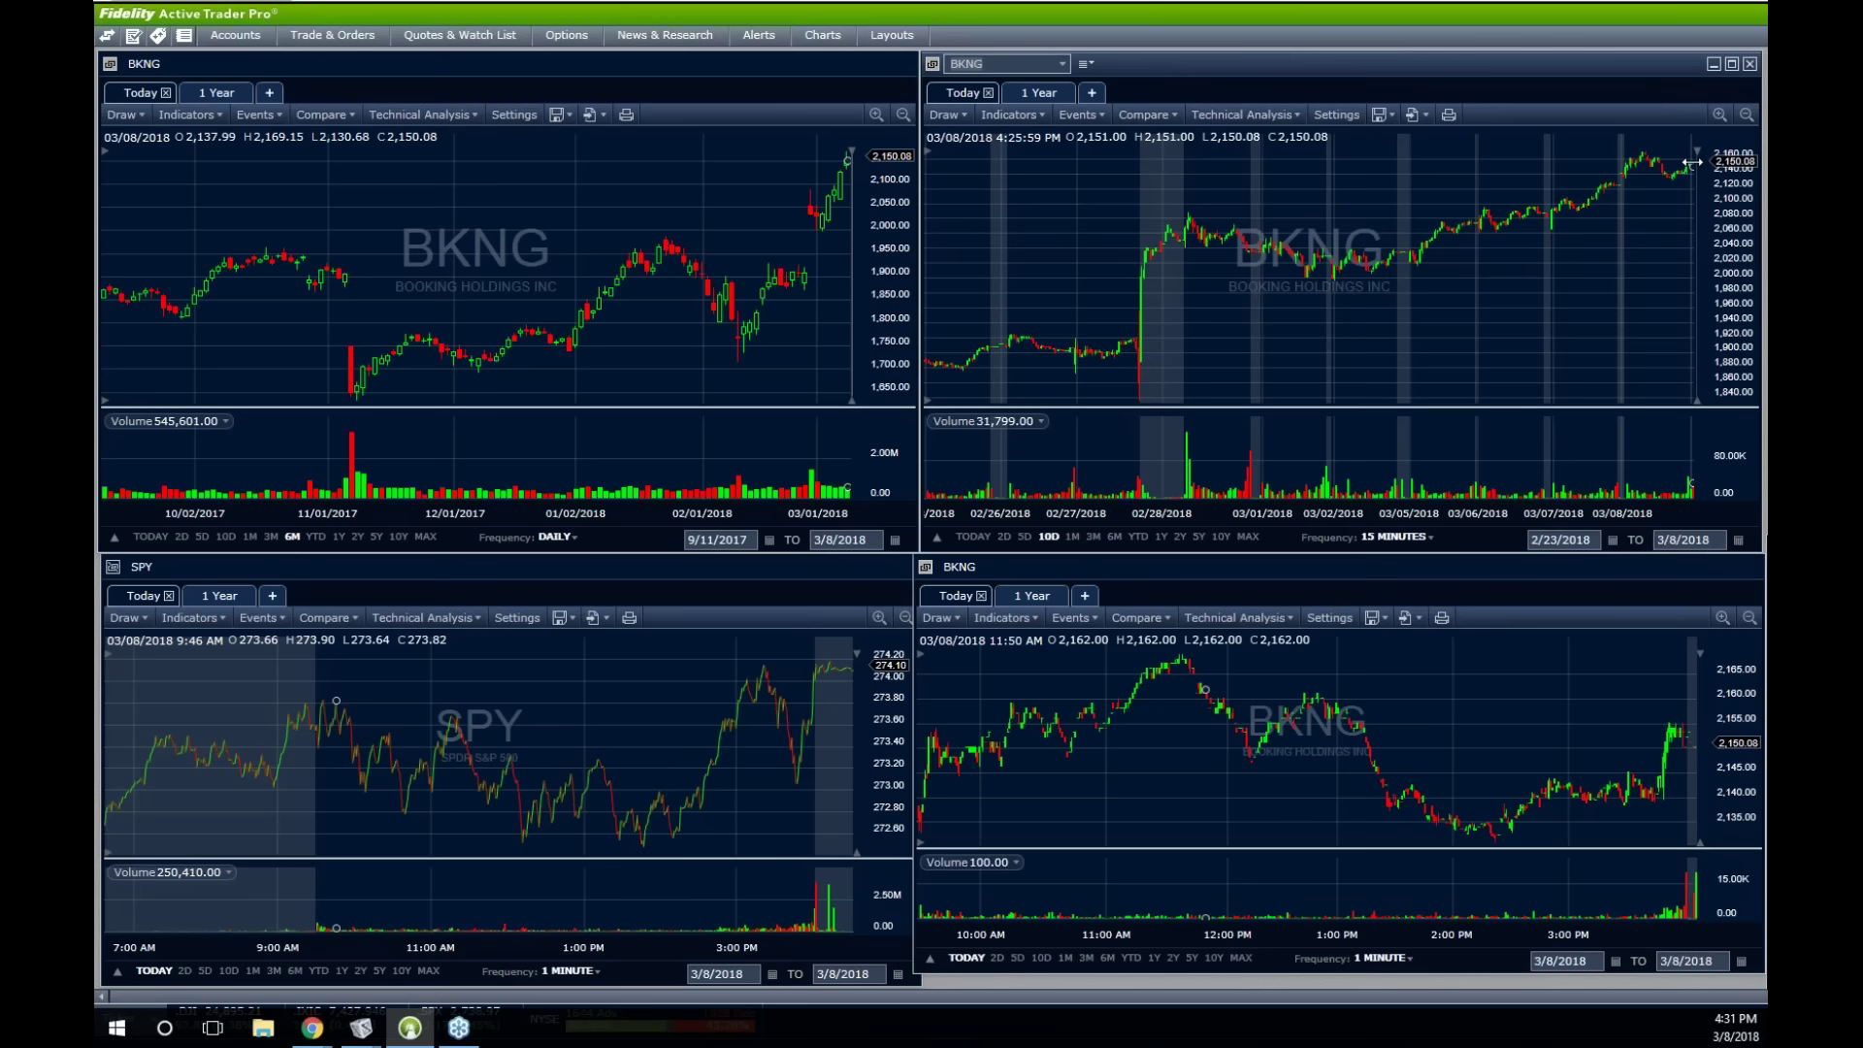
left_click(361, 1027)
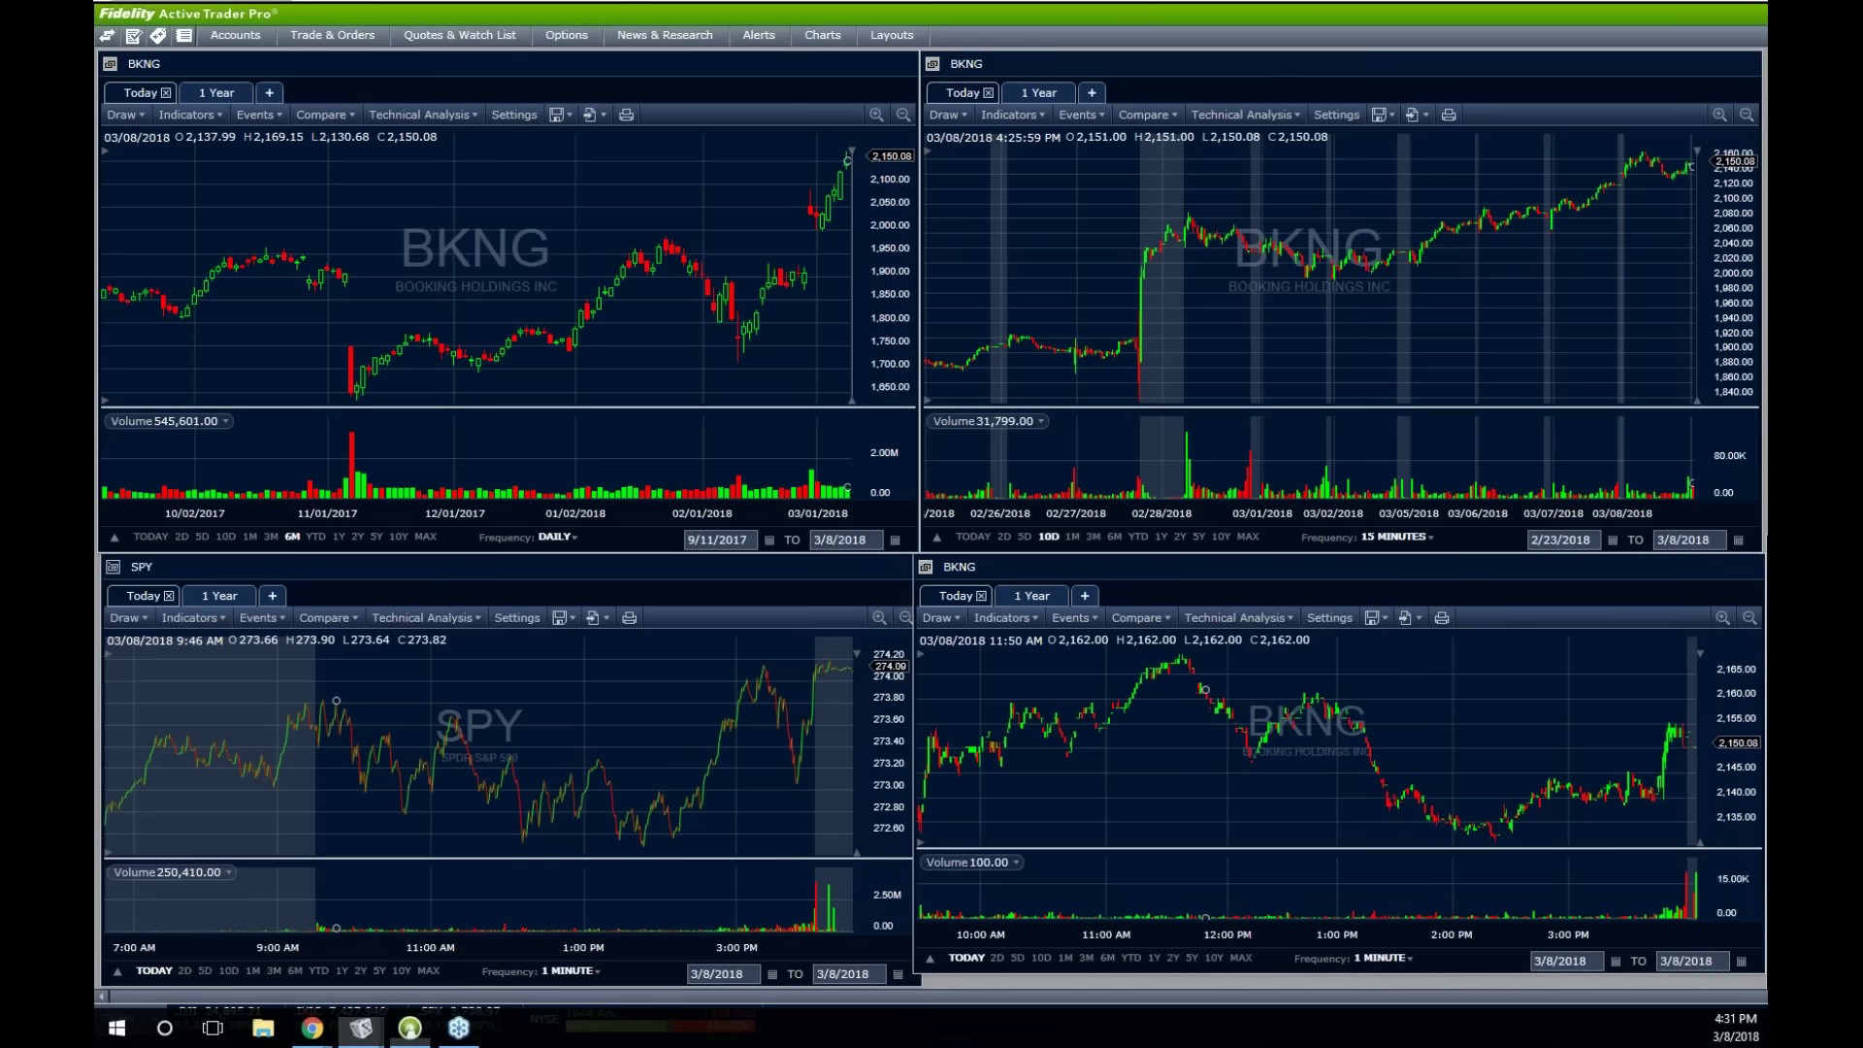
left_click_drag(896, 289, 917, 357)
scroll(1001, 581, "down", 1)
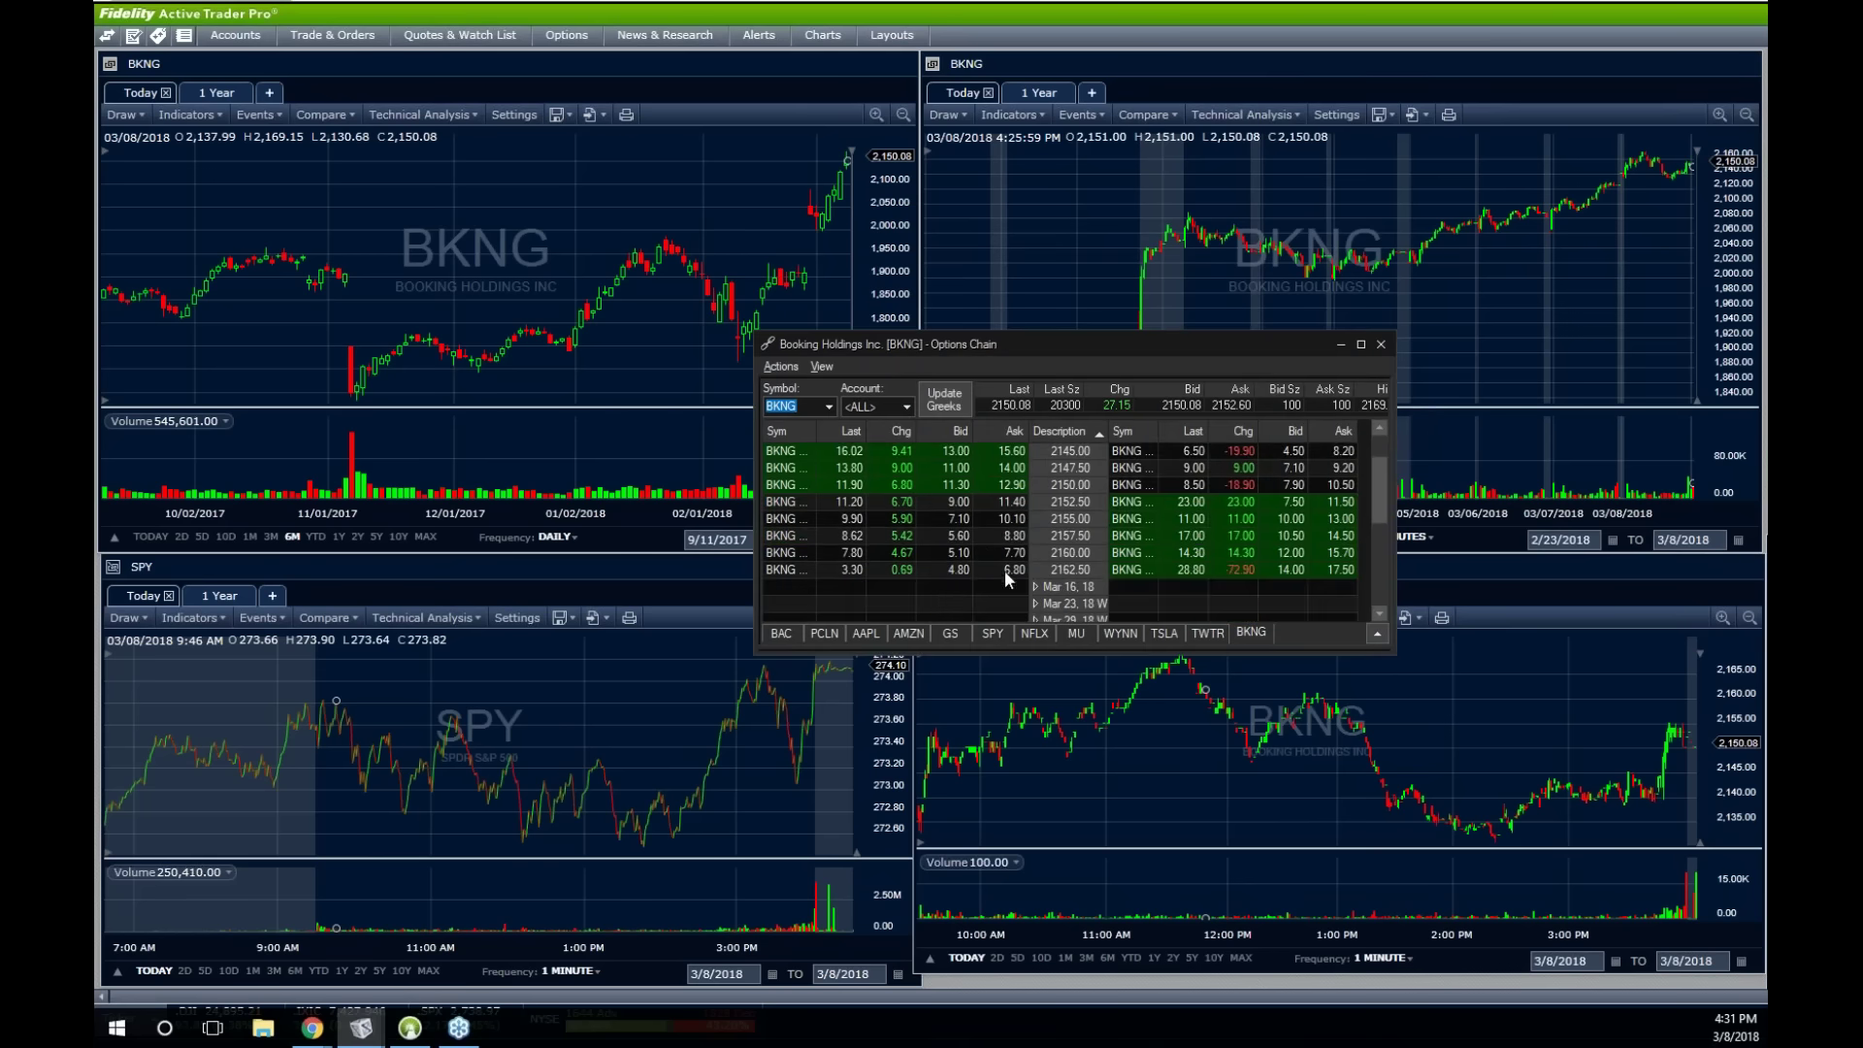
- Bring up the quote for the BKNG Mar 09, 18 call at the 2180.00 strike, and close both option windows after viewing it
left_click(956, 571)
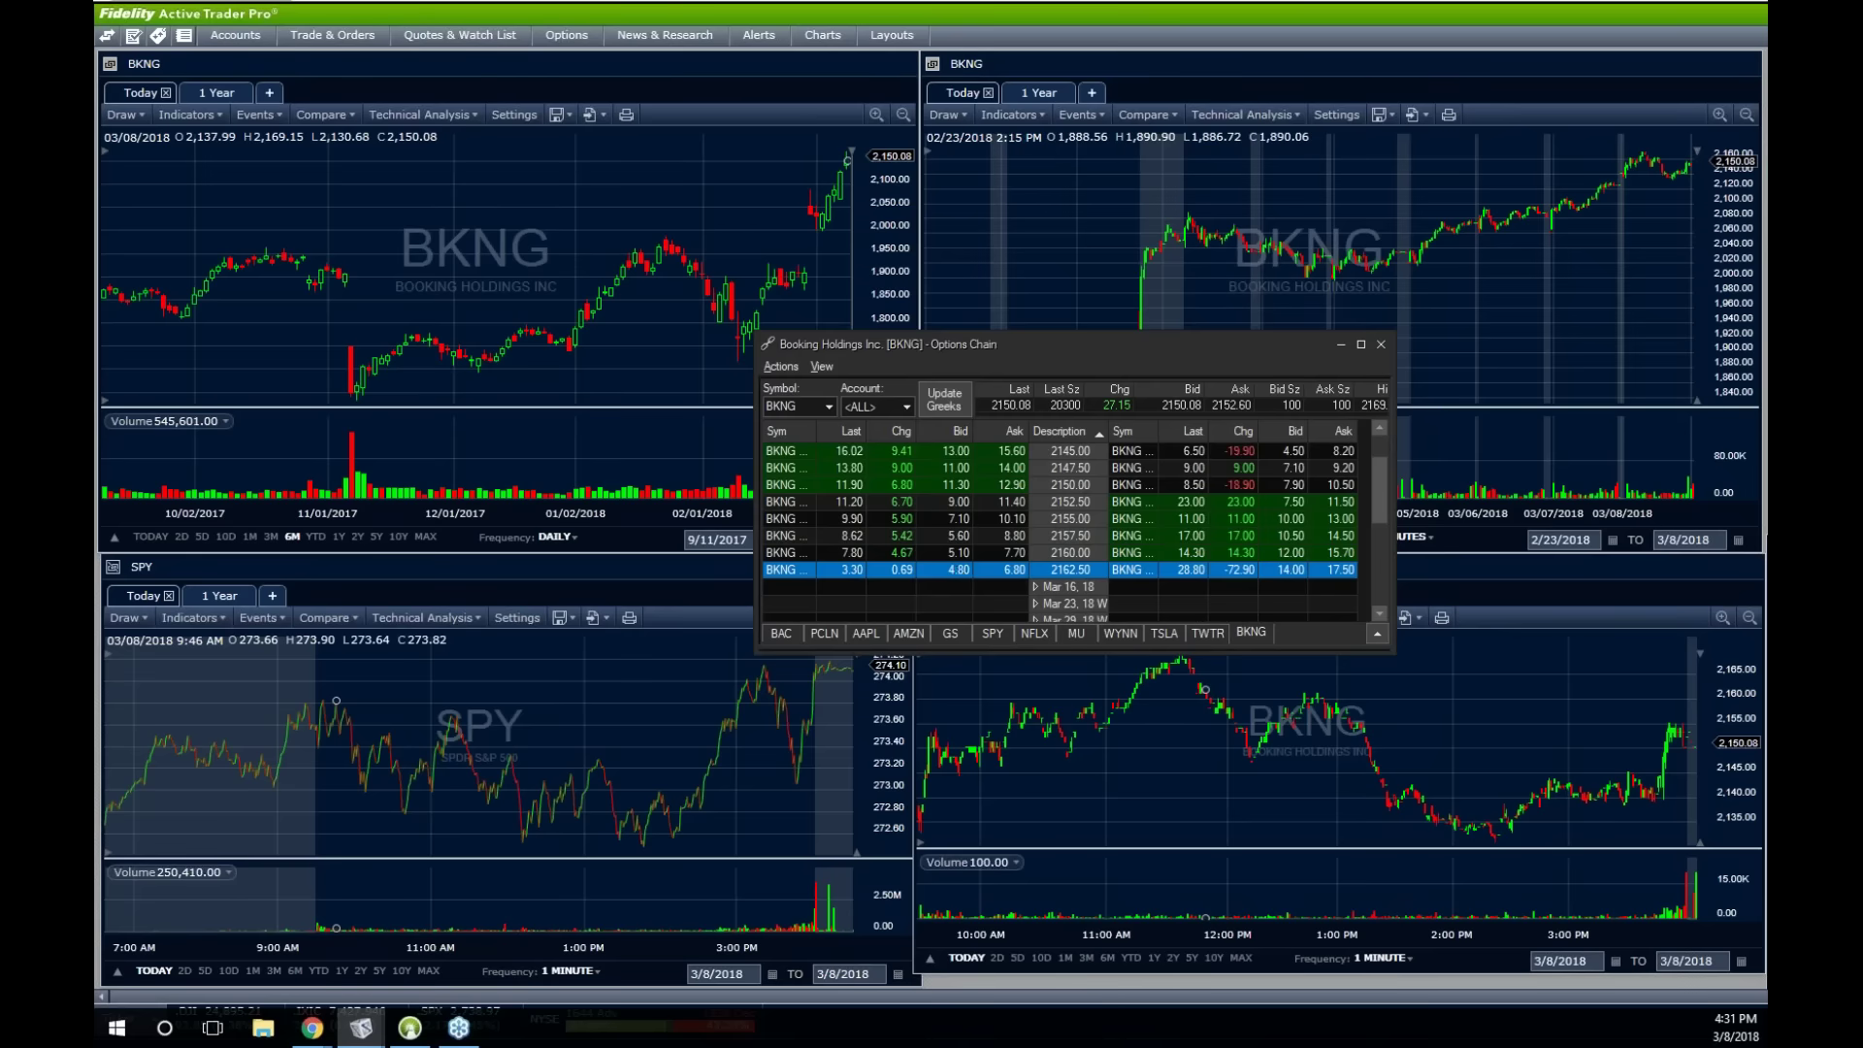
left_click_drag(846, 283, 843, 283)
left_click(883, 341)
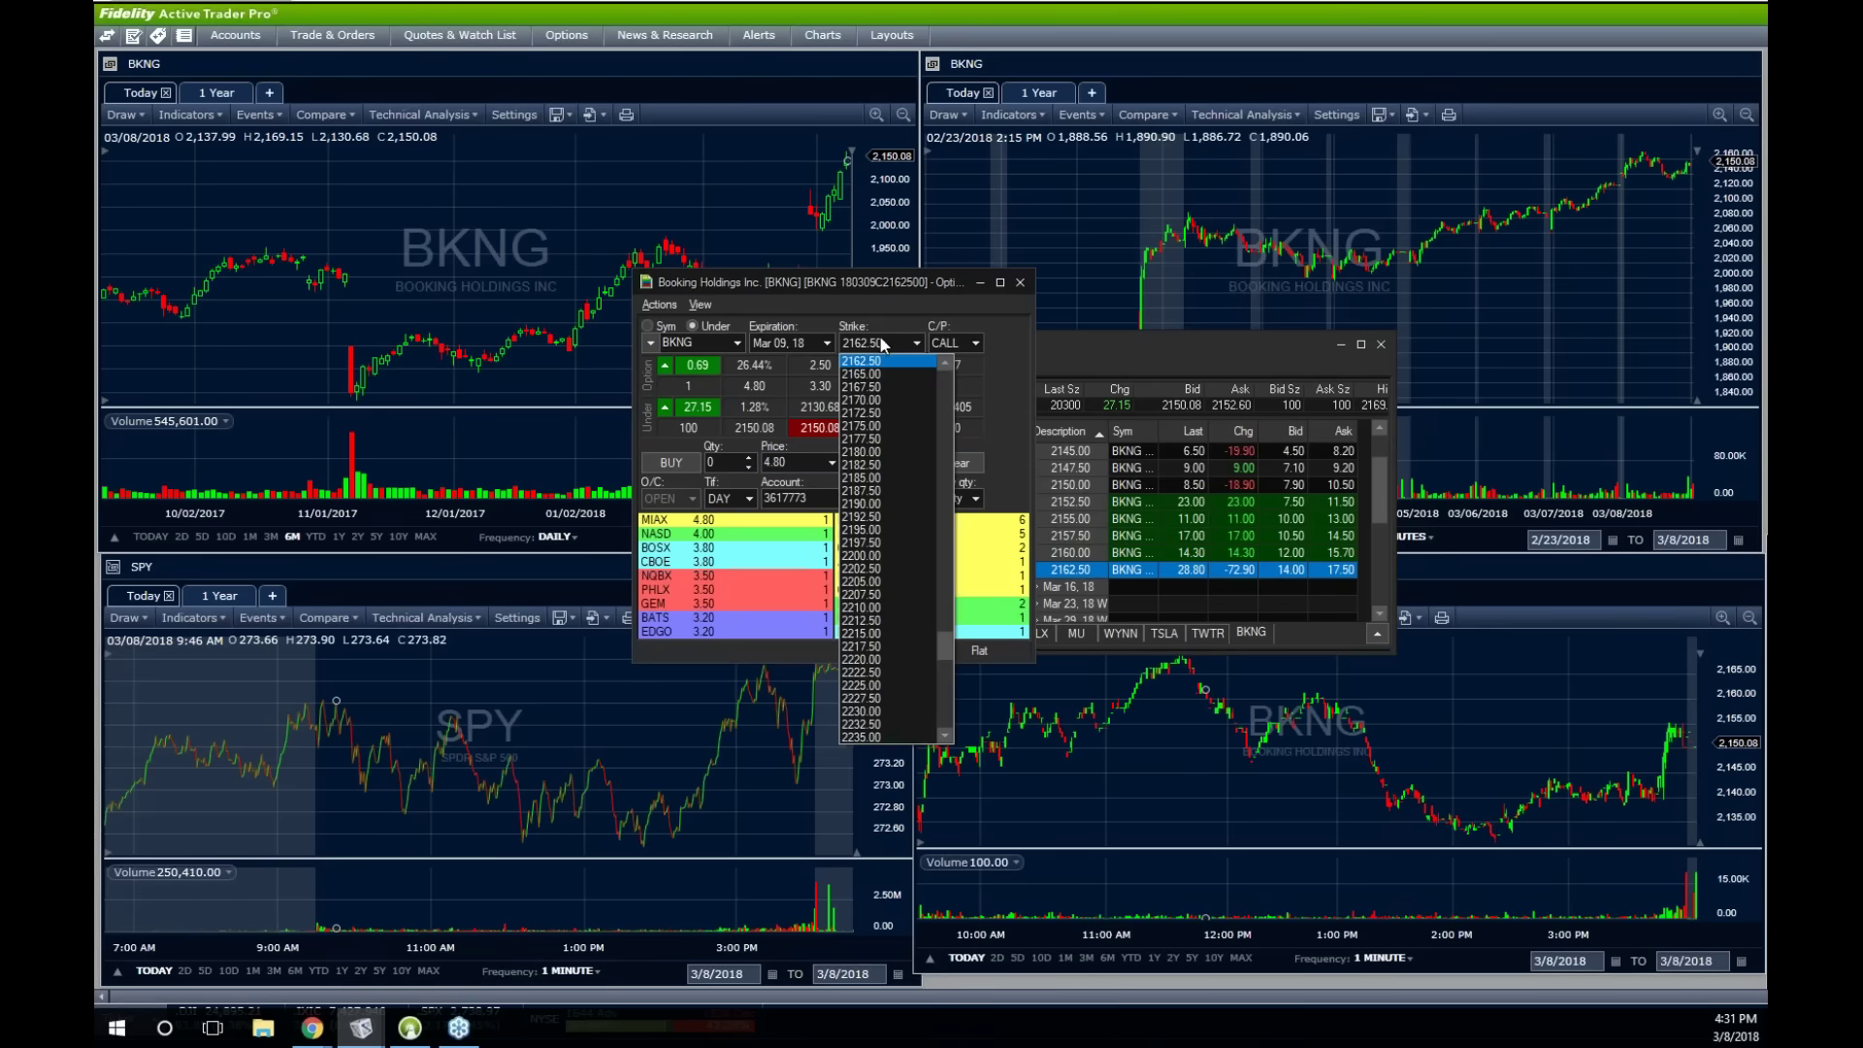
left_click(869, 453)
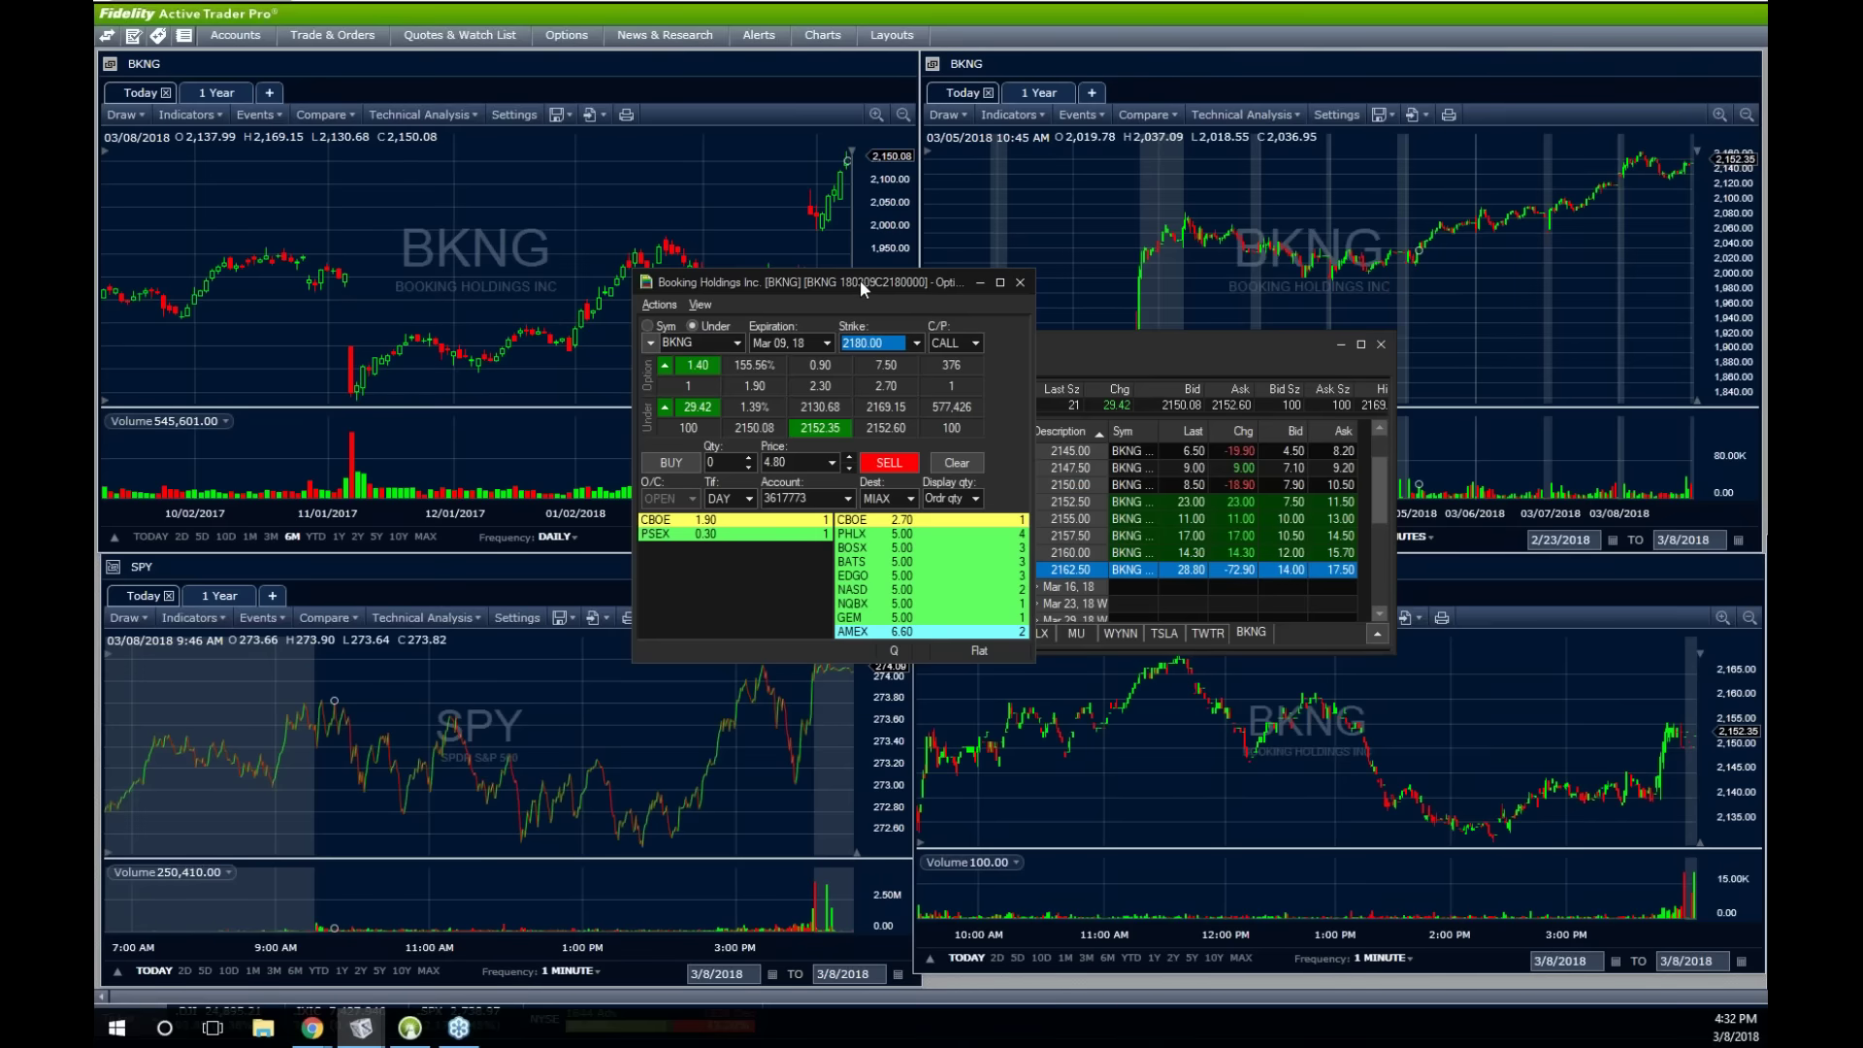
key("Escape")
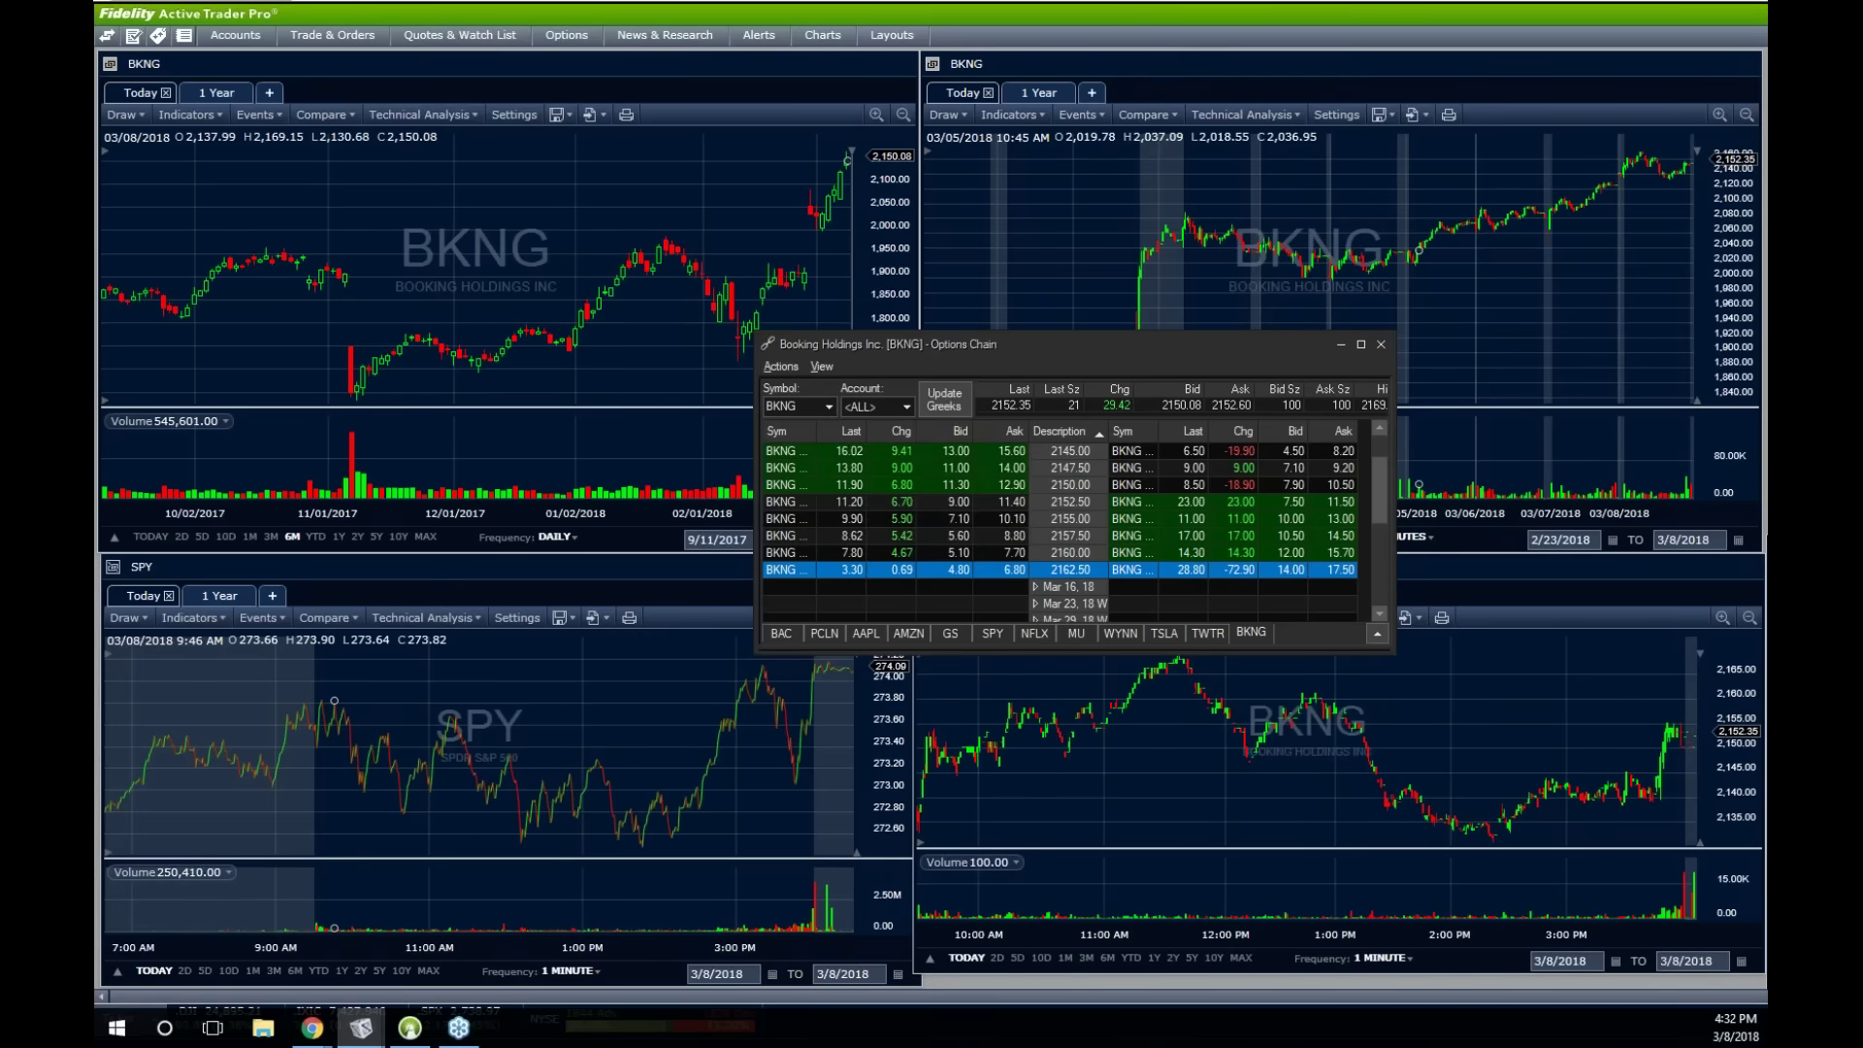
key("Escape")
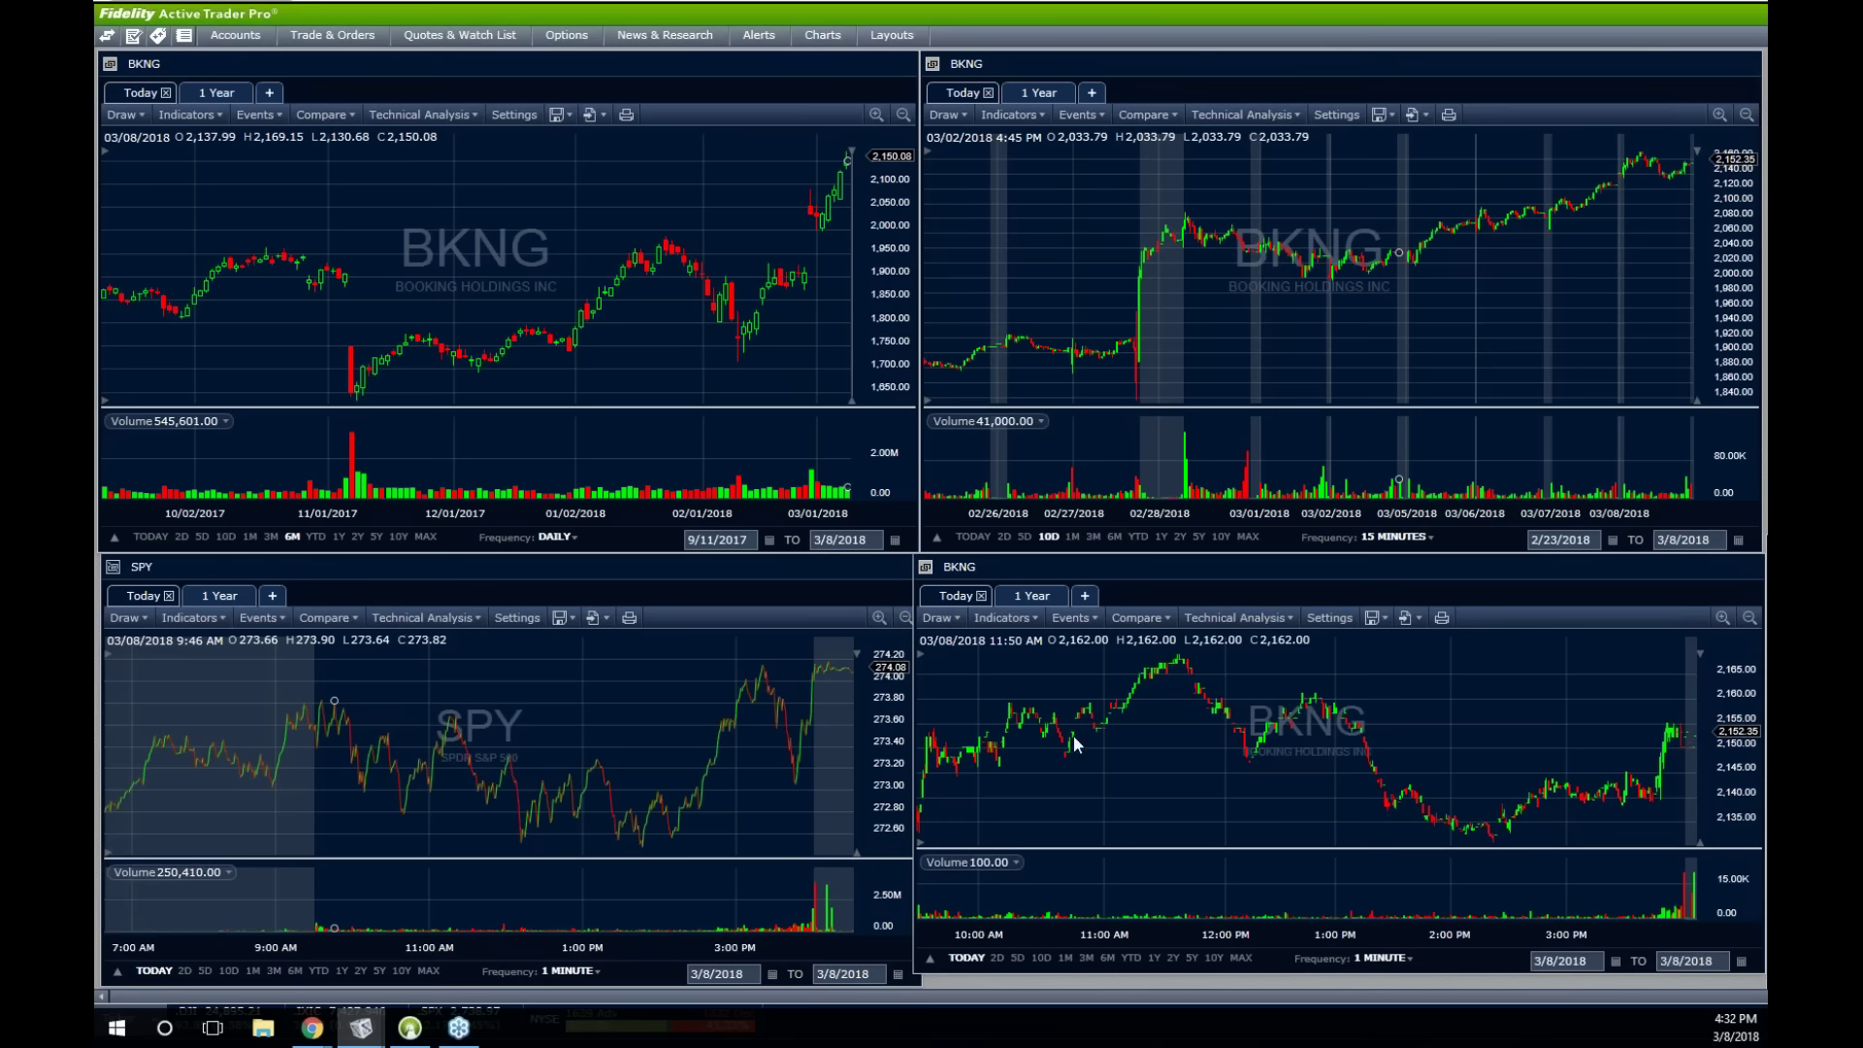
- Switch to the anandanalysis Google Sheet and sum the September 2008 net results from 9/24 to 9/29
mouse_move(312, 1037)
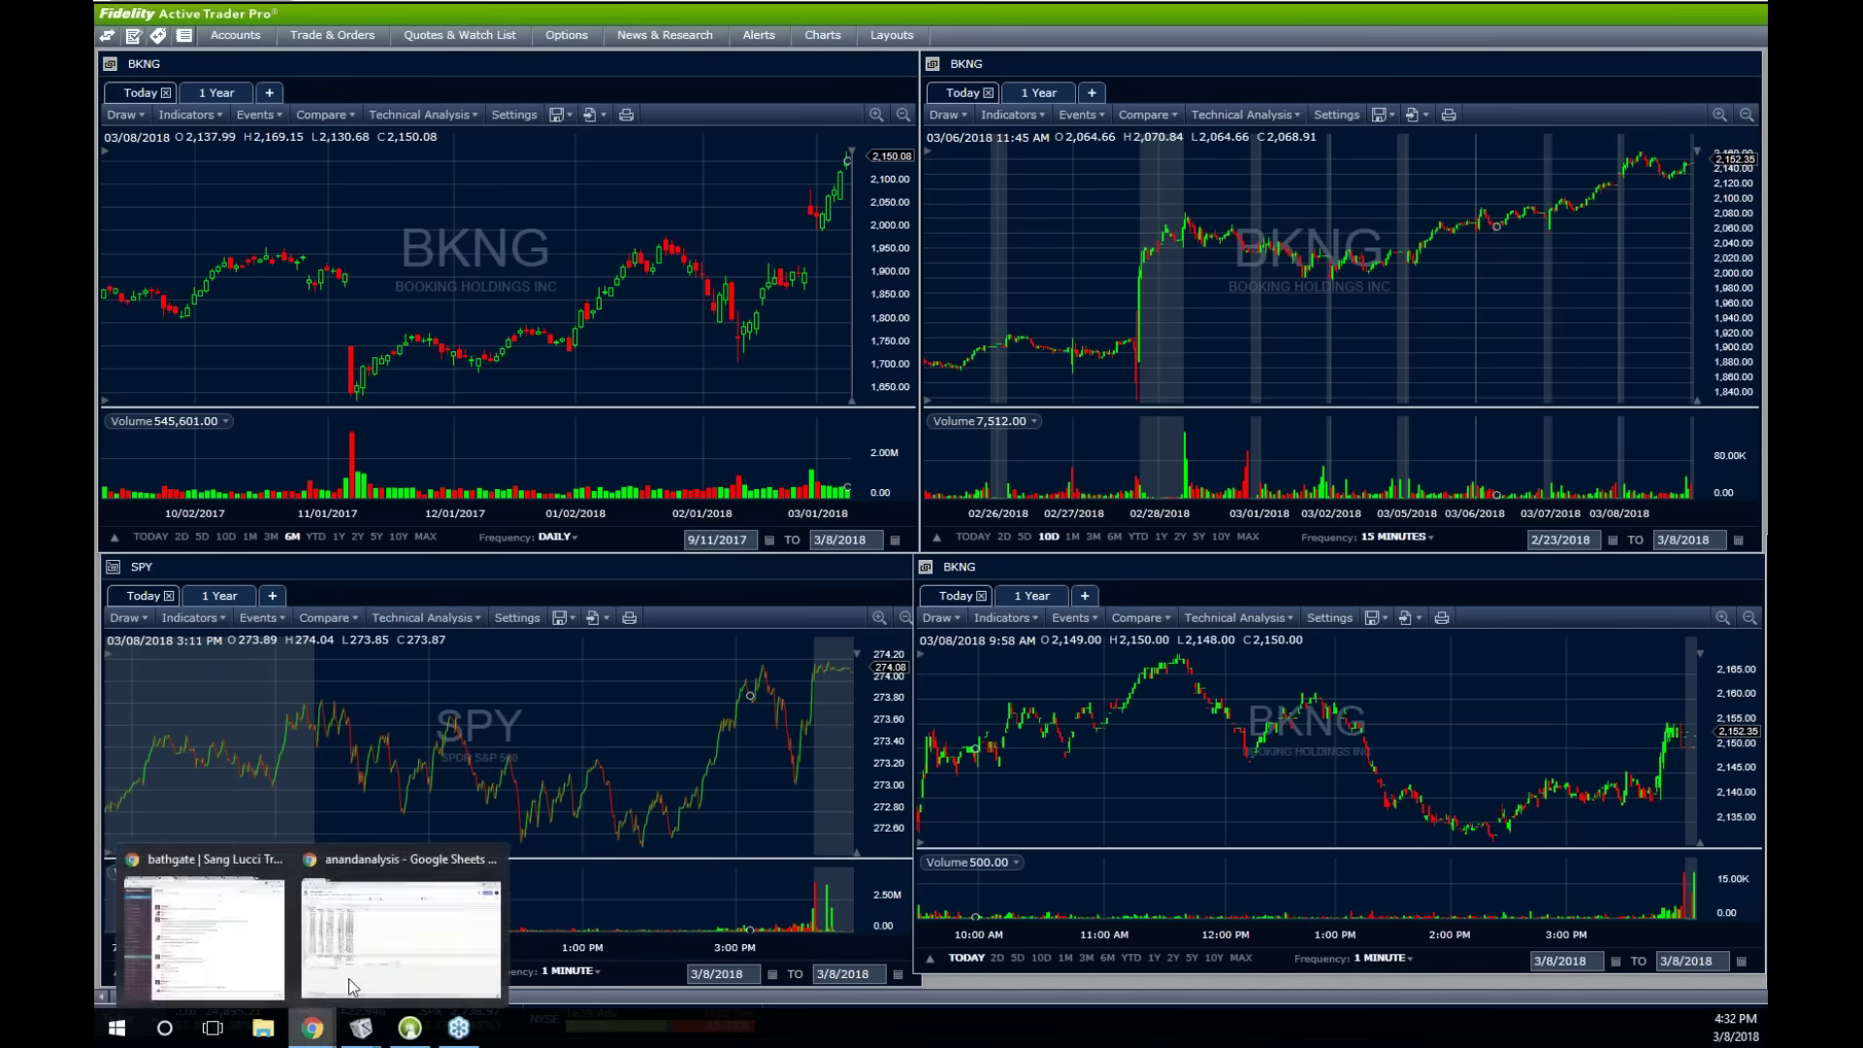
left_click(390, 933)
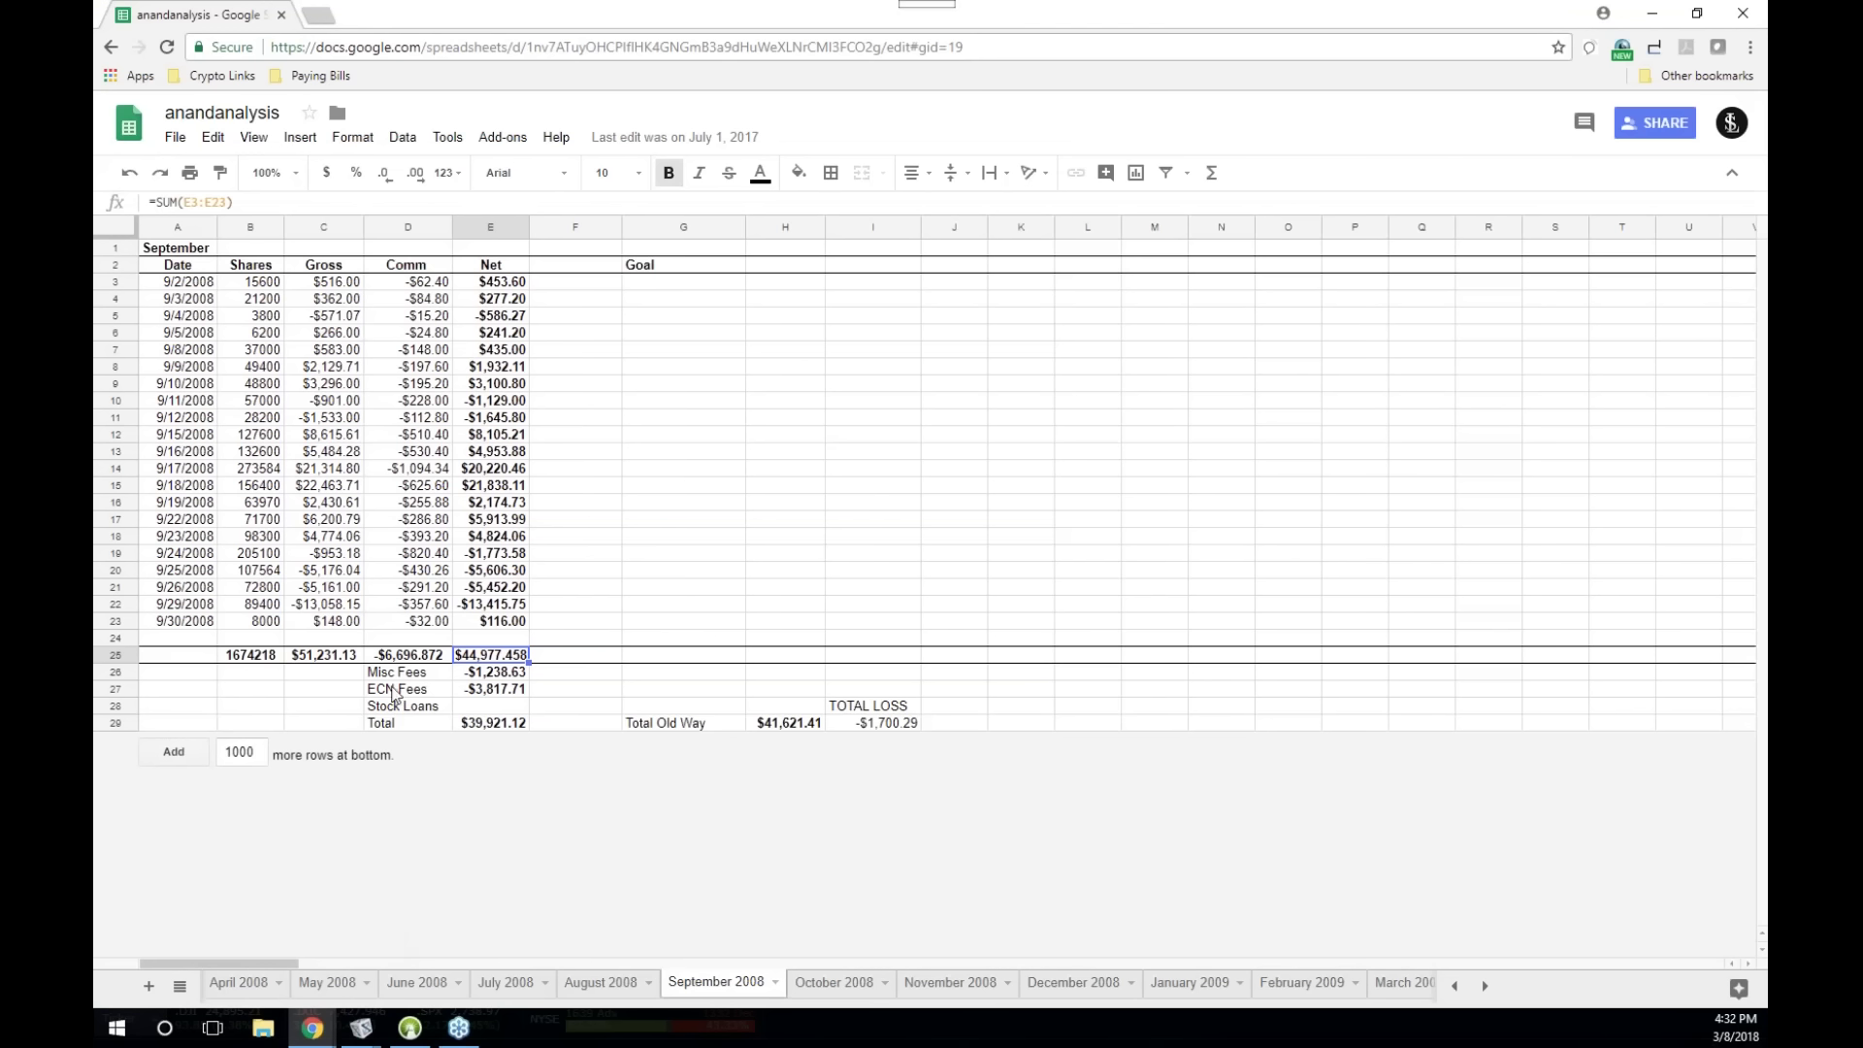
left_click(520, 555)
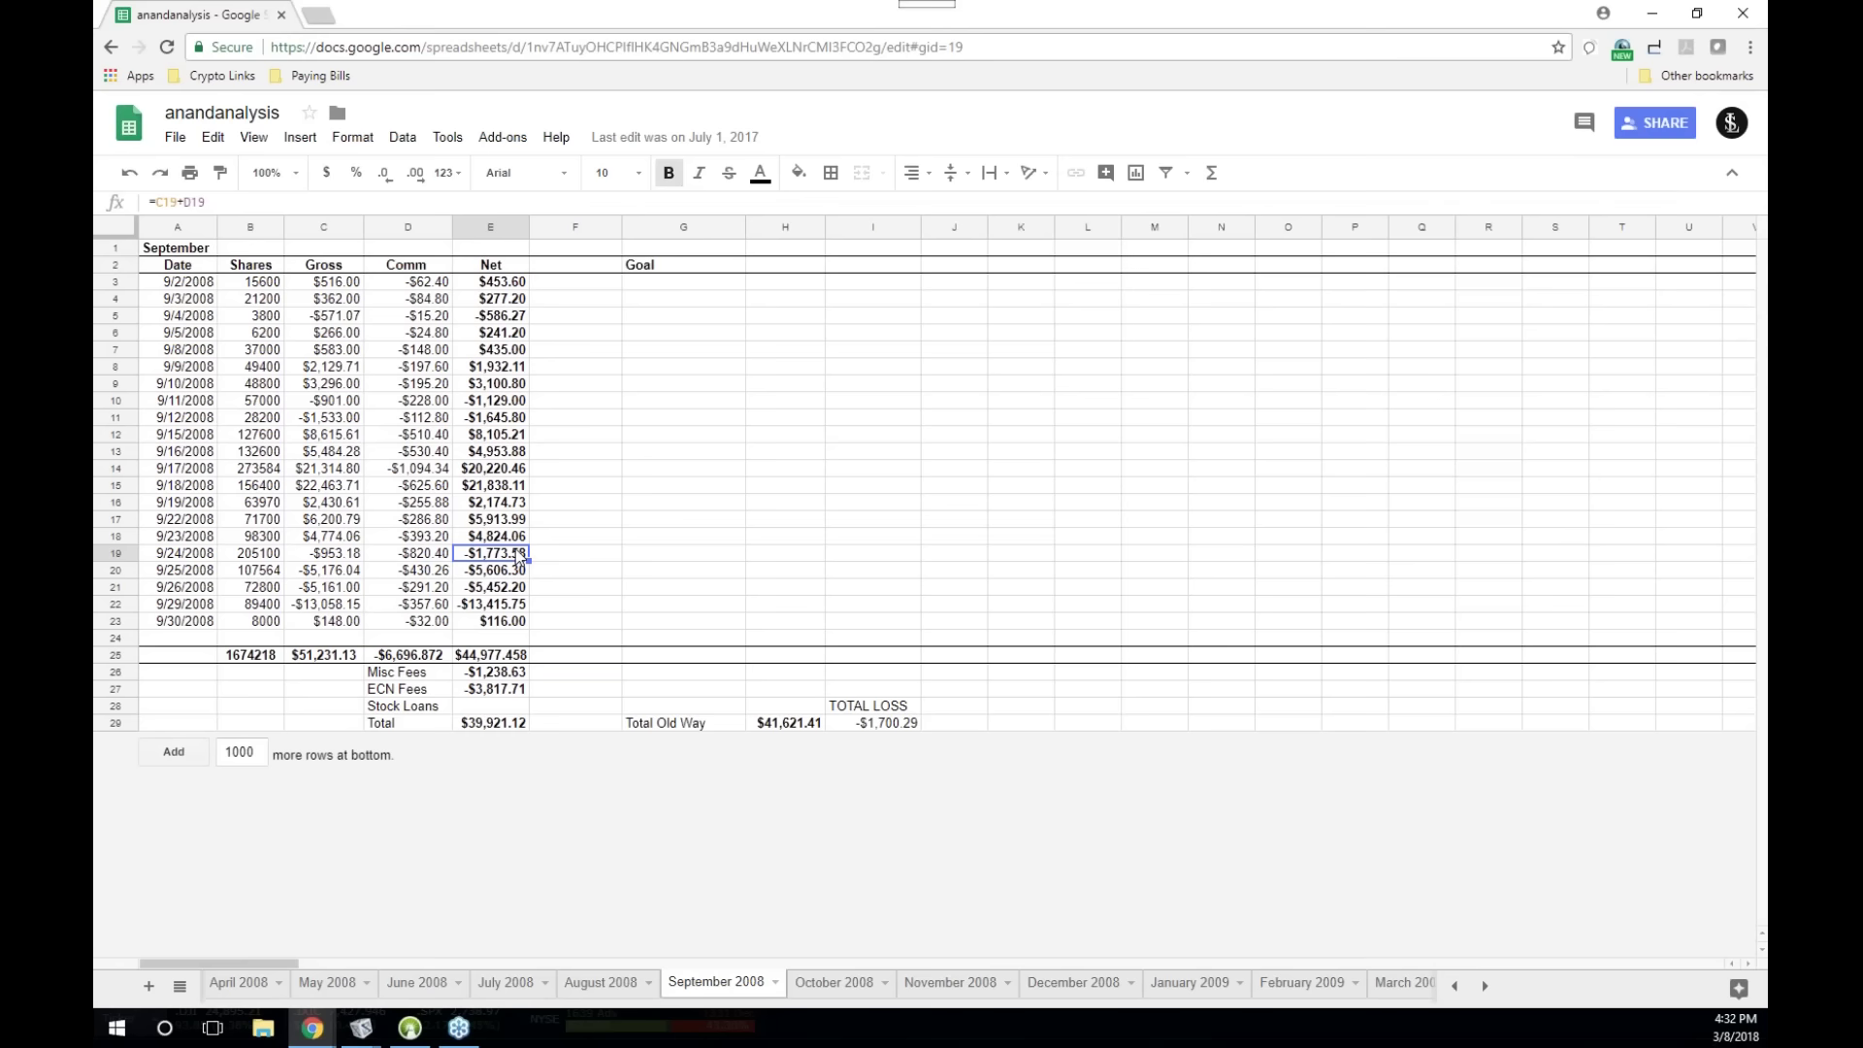
left_click_drag(500, 558, 511, 608)
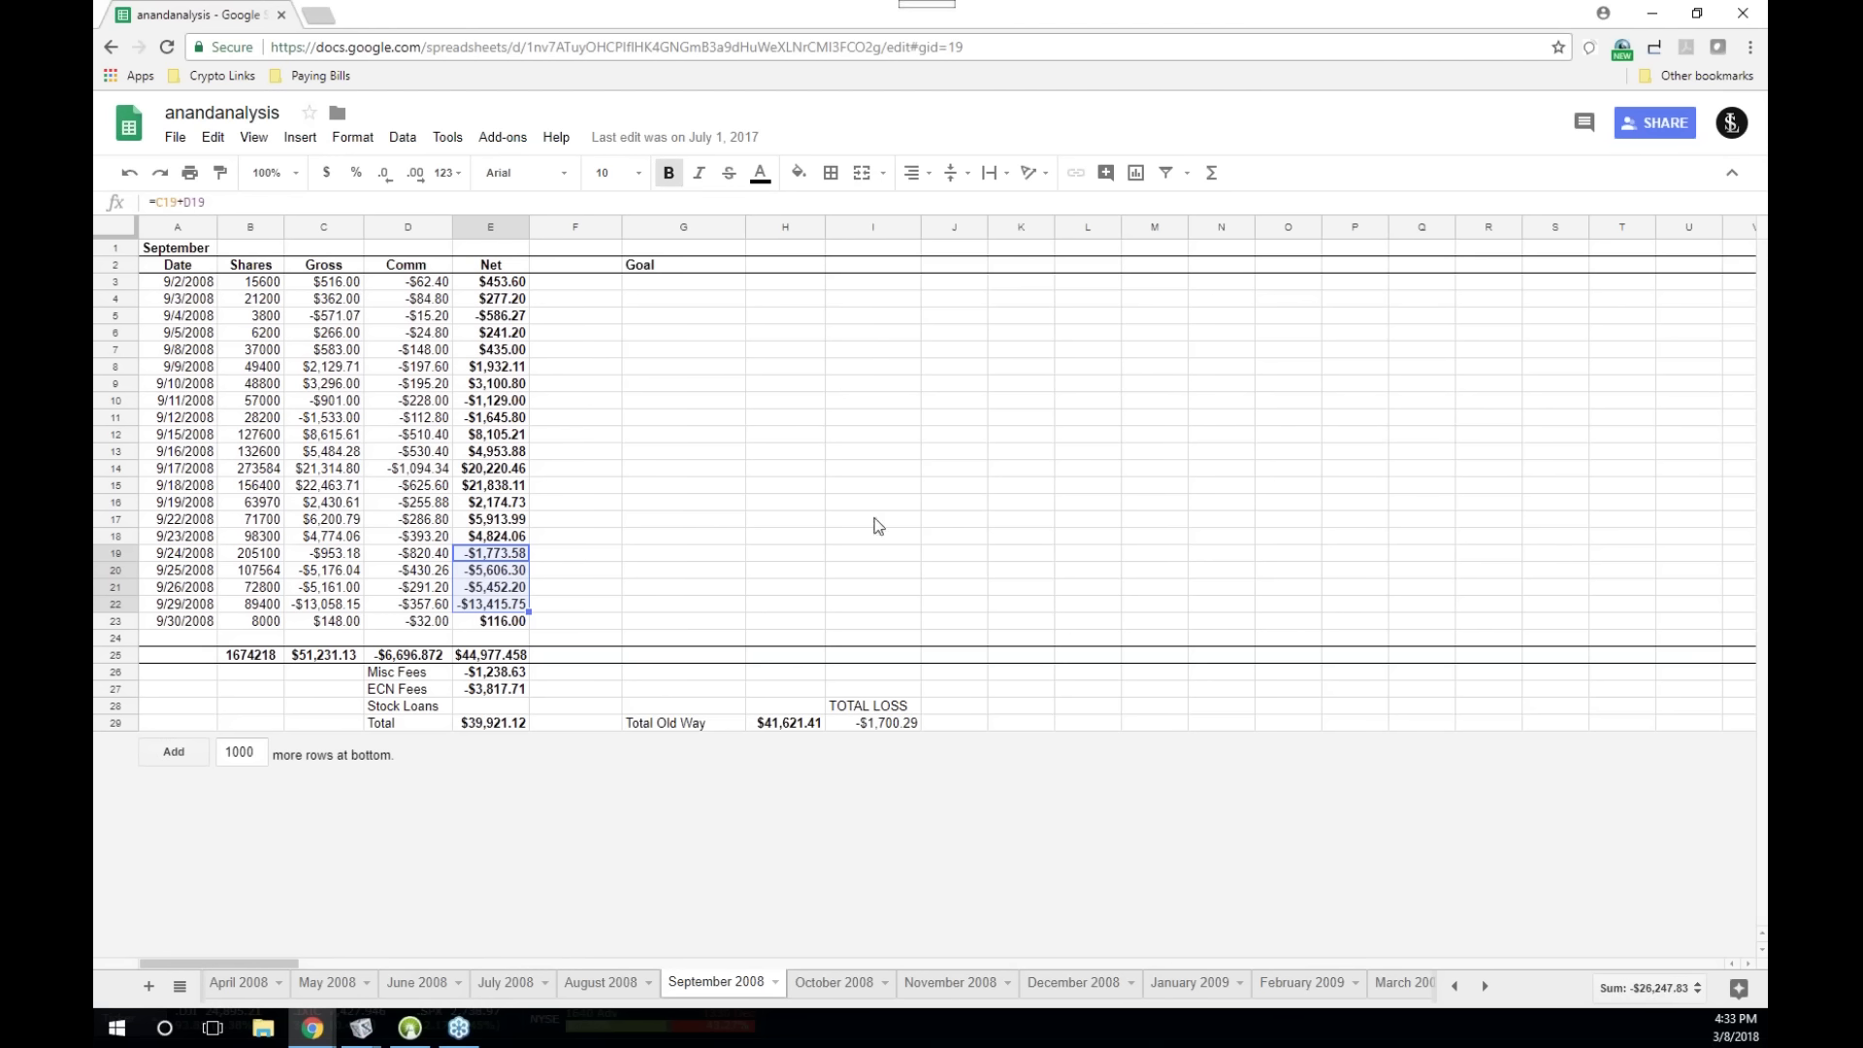
- Switch back to the Fidelity Active Trader Pro charts and load SNAP in the linked BKNG charts
key("alt+Tab")
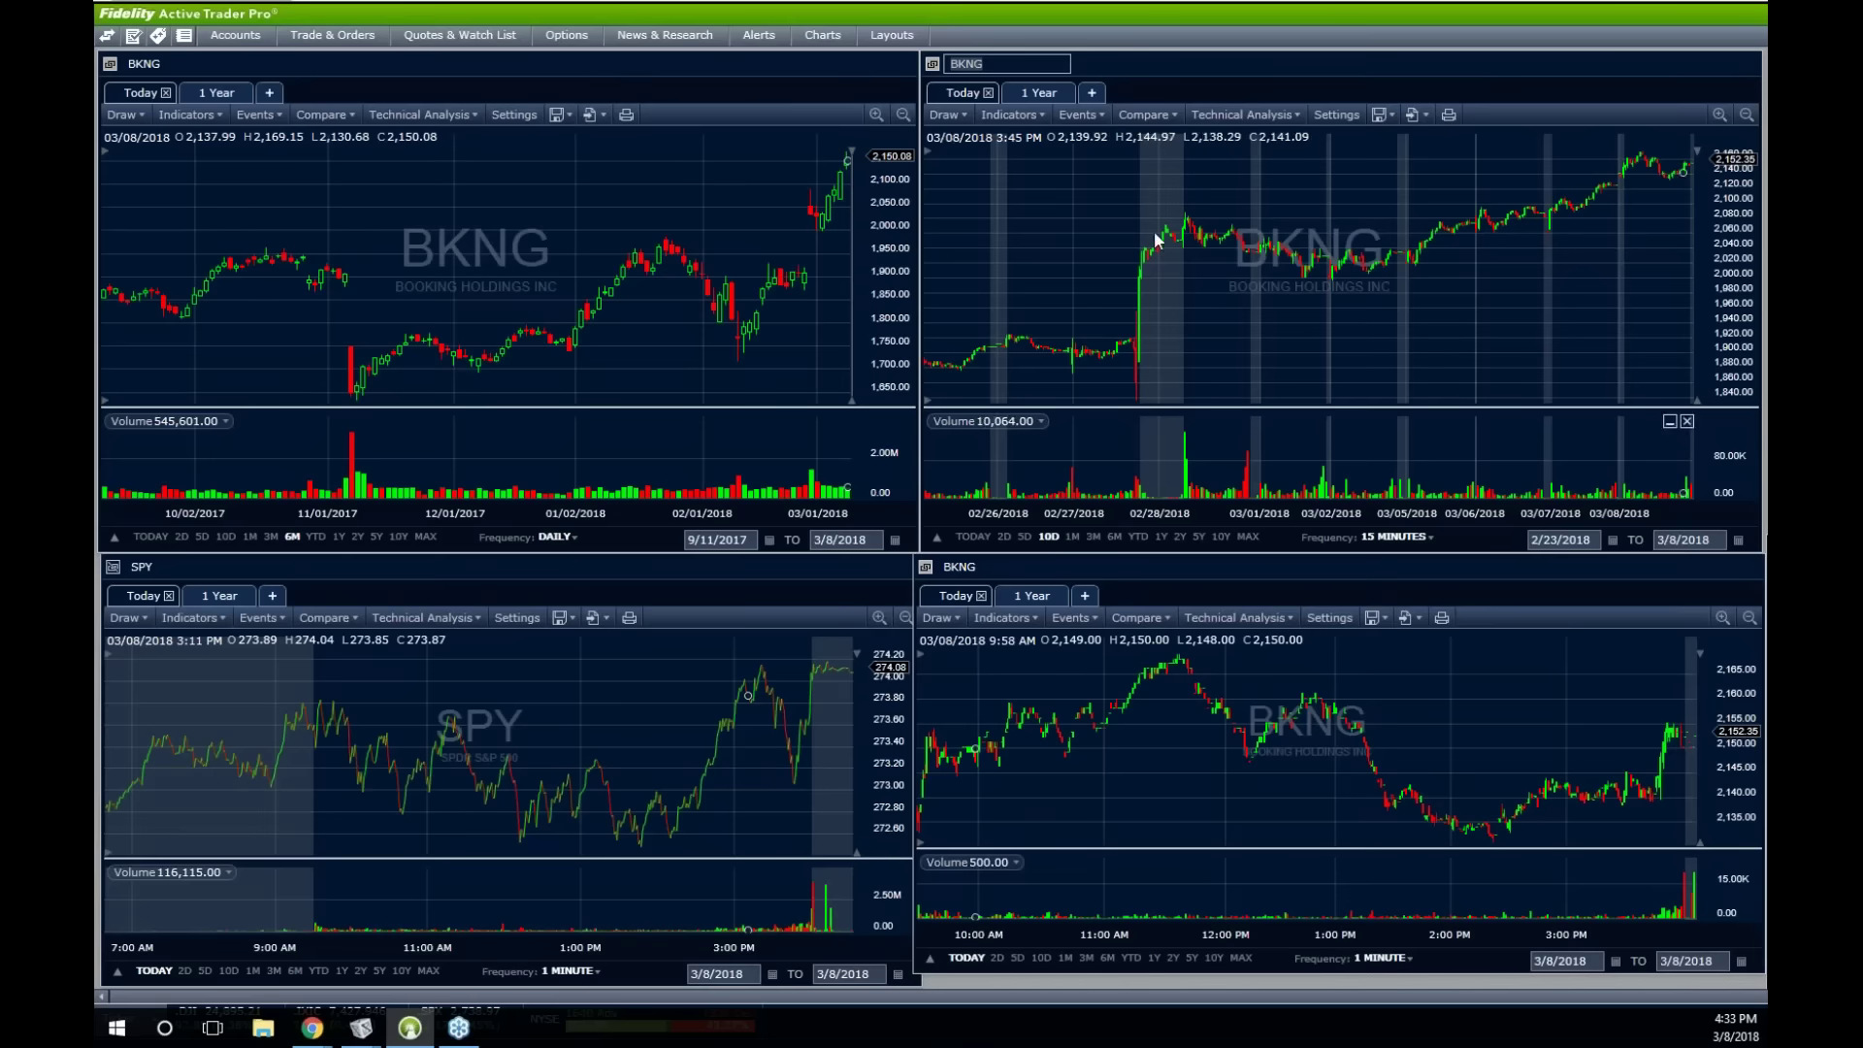
left_click(1010, 63)
type("SNAP")
key("Return")
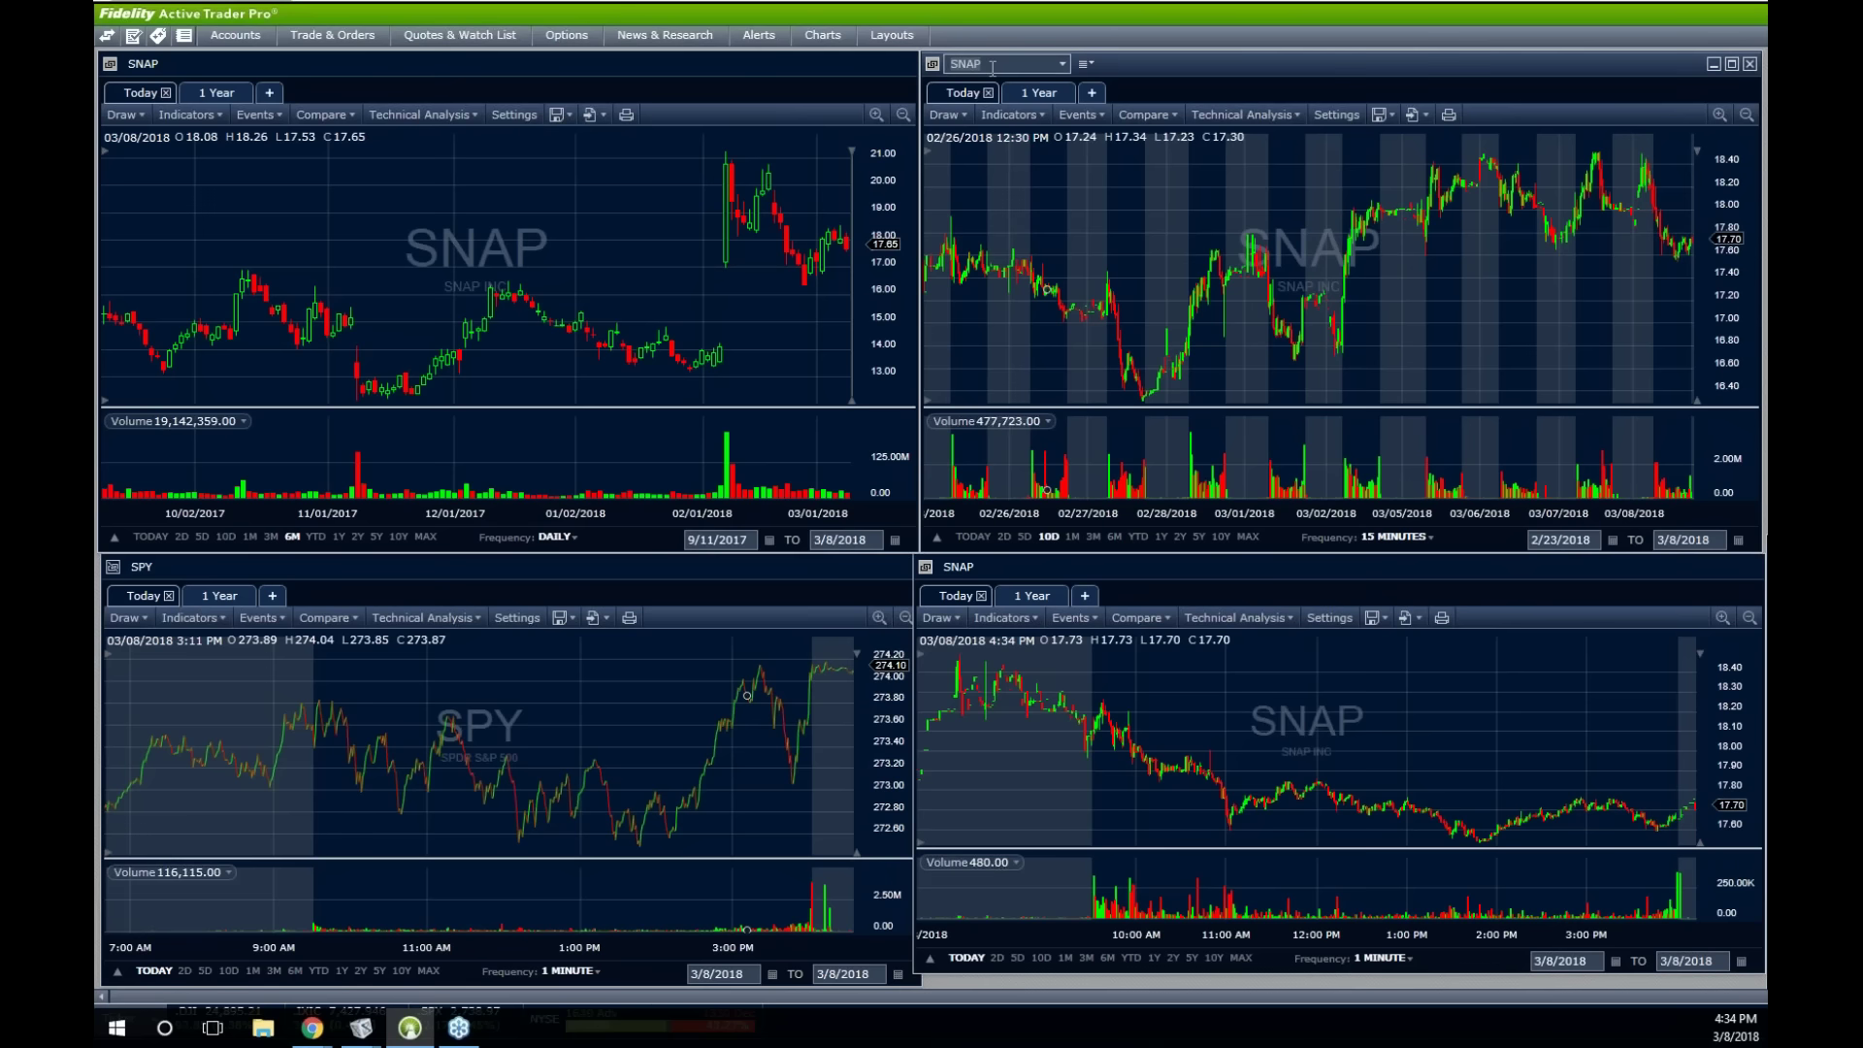
- Load SPY in the linked charts and inspect the latest bars on the daily and 15-minute charts
type("SPY")
key("Return")
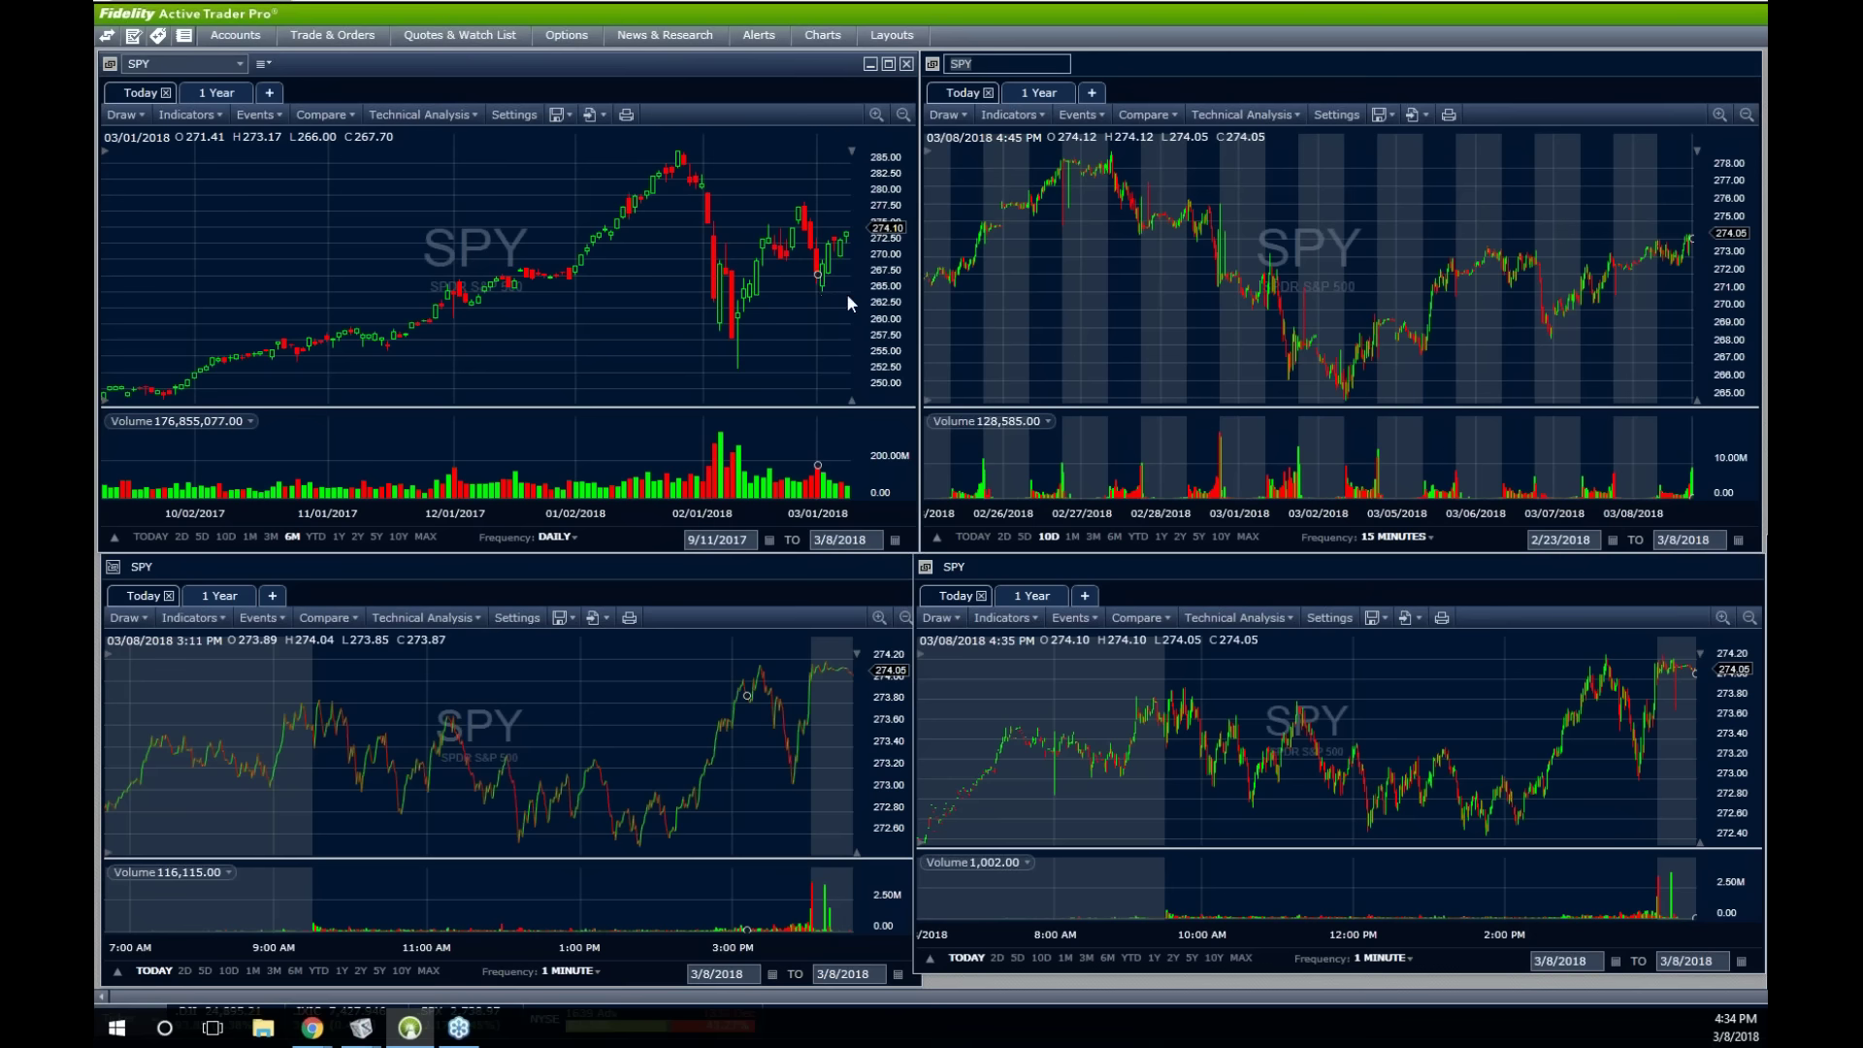
left_click(1685, 260)
left_click(815, 249)
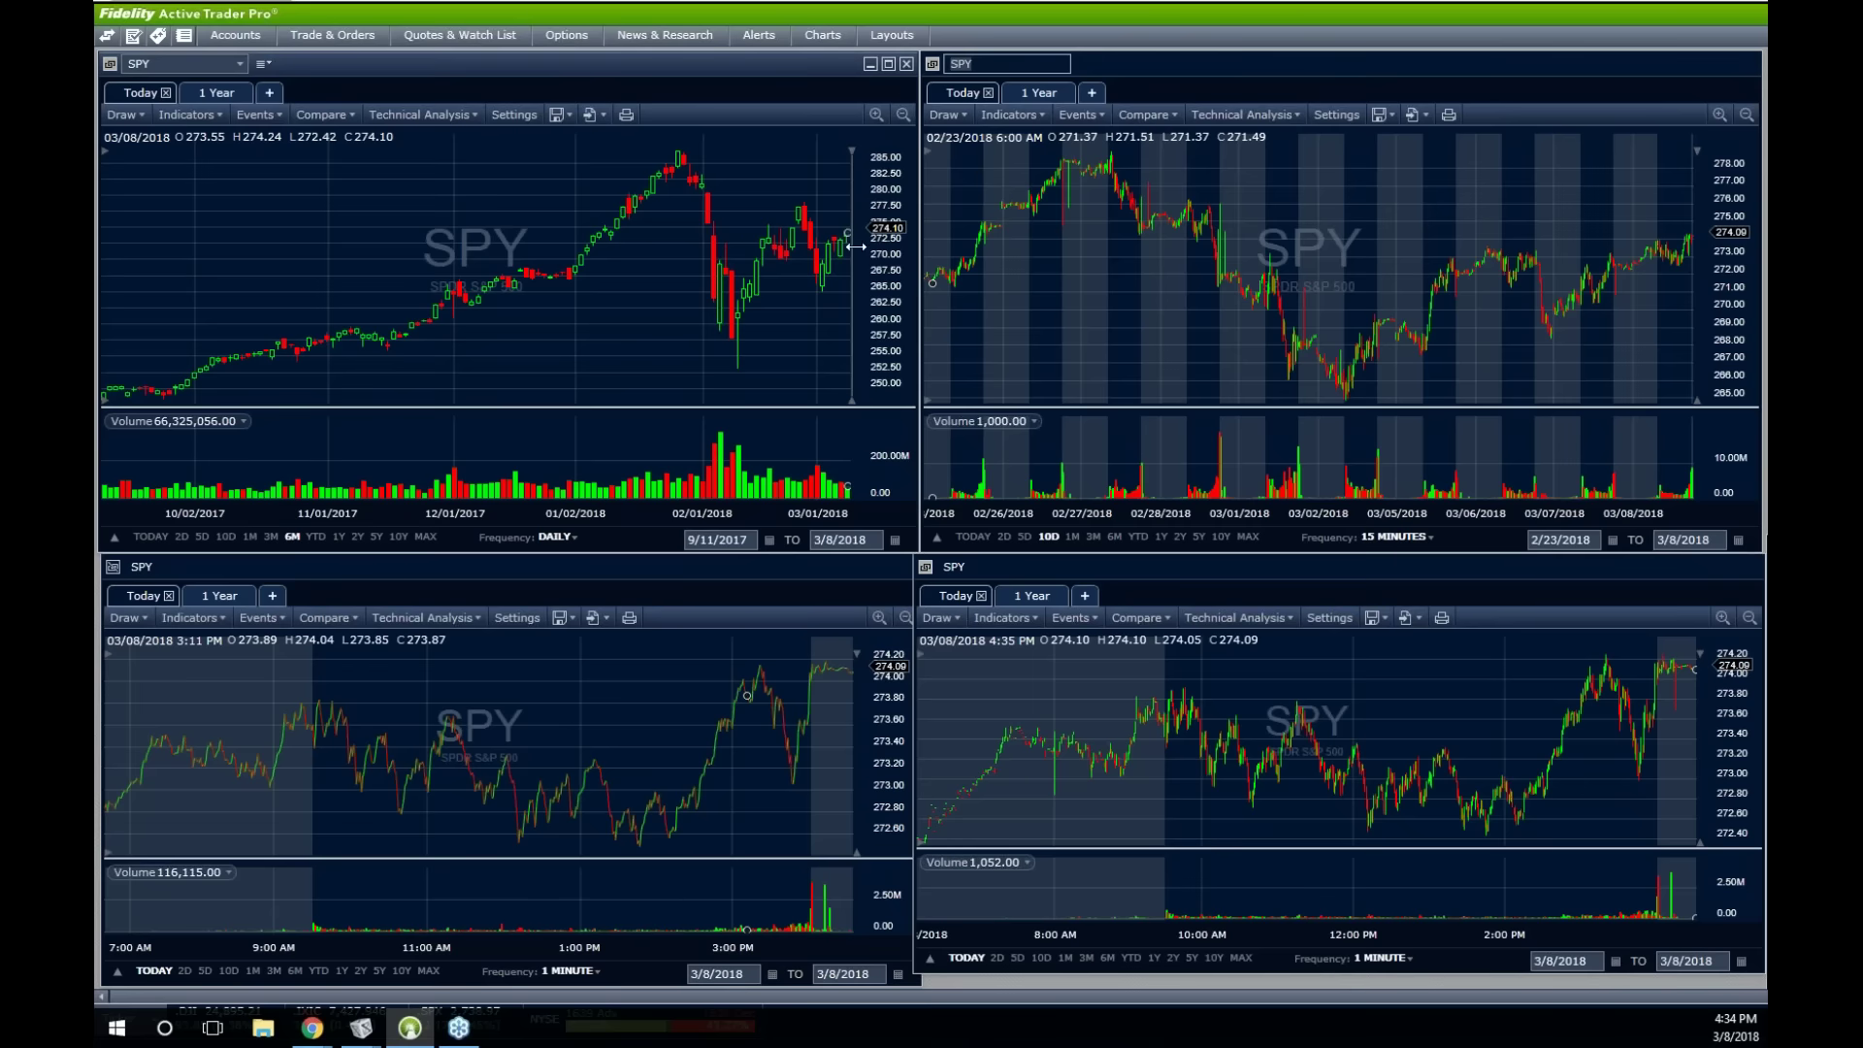
left_click(1685, 248)
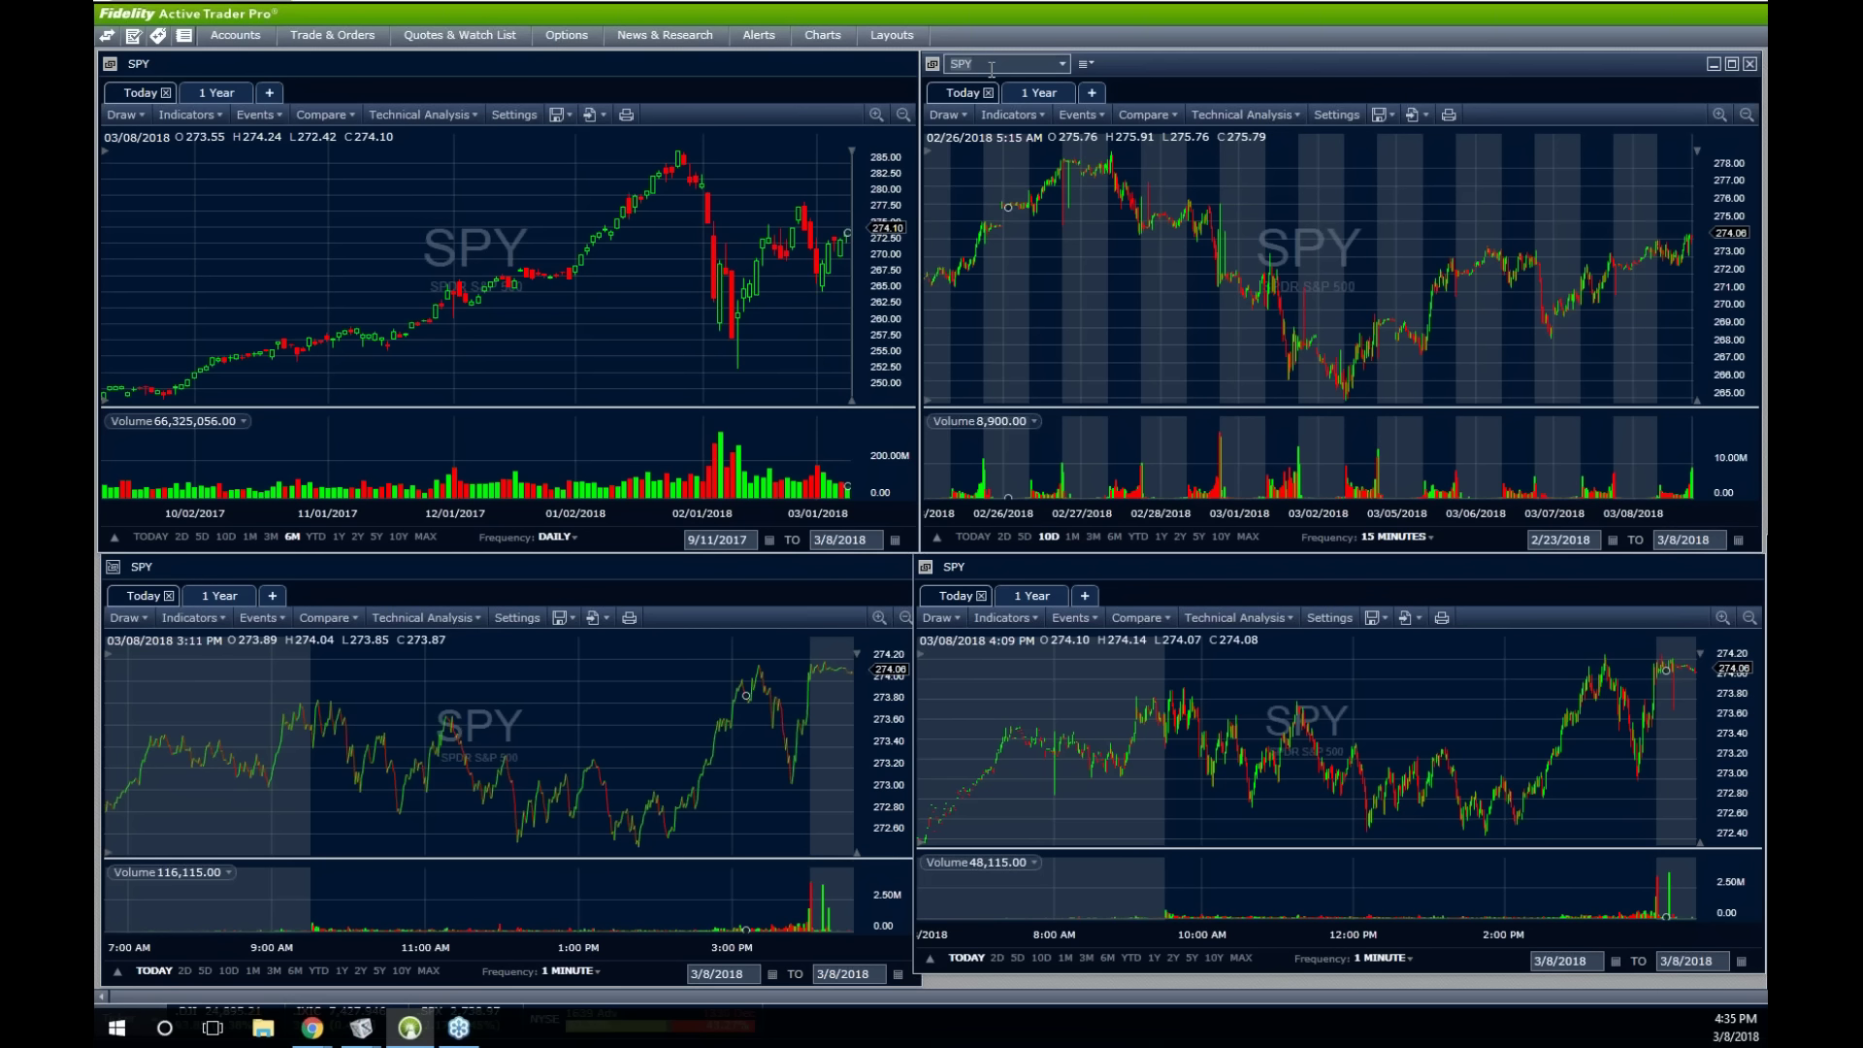
- Load EXPE in the linked charts to view its price action, and return them to BKNG for comparison
type("EXPE")
key("Return")
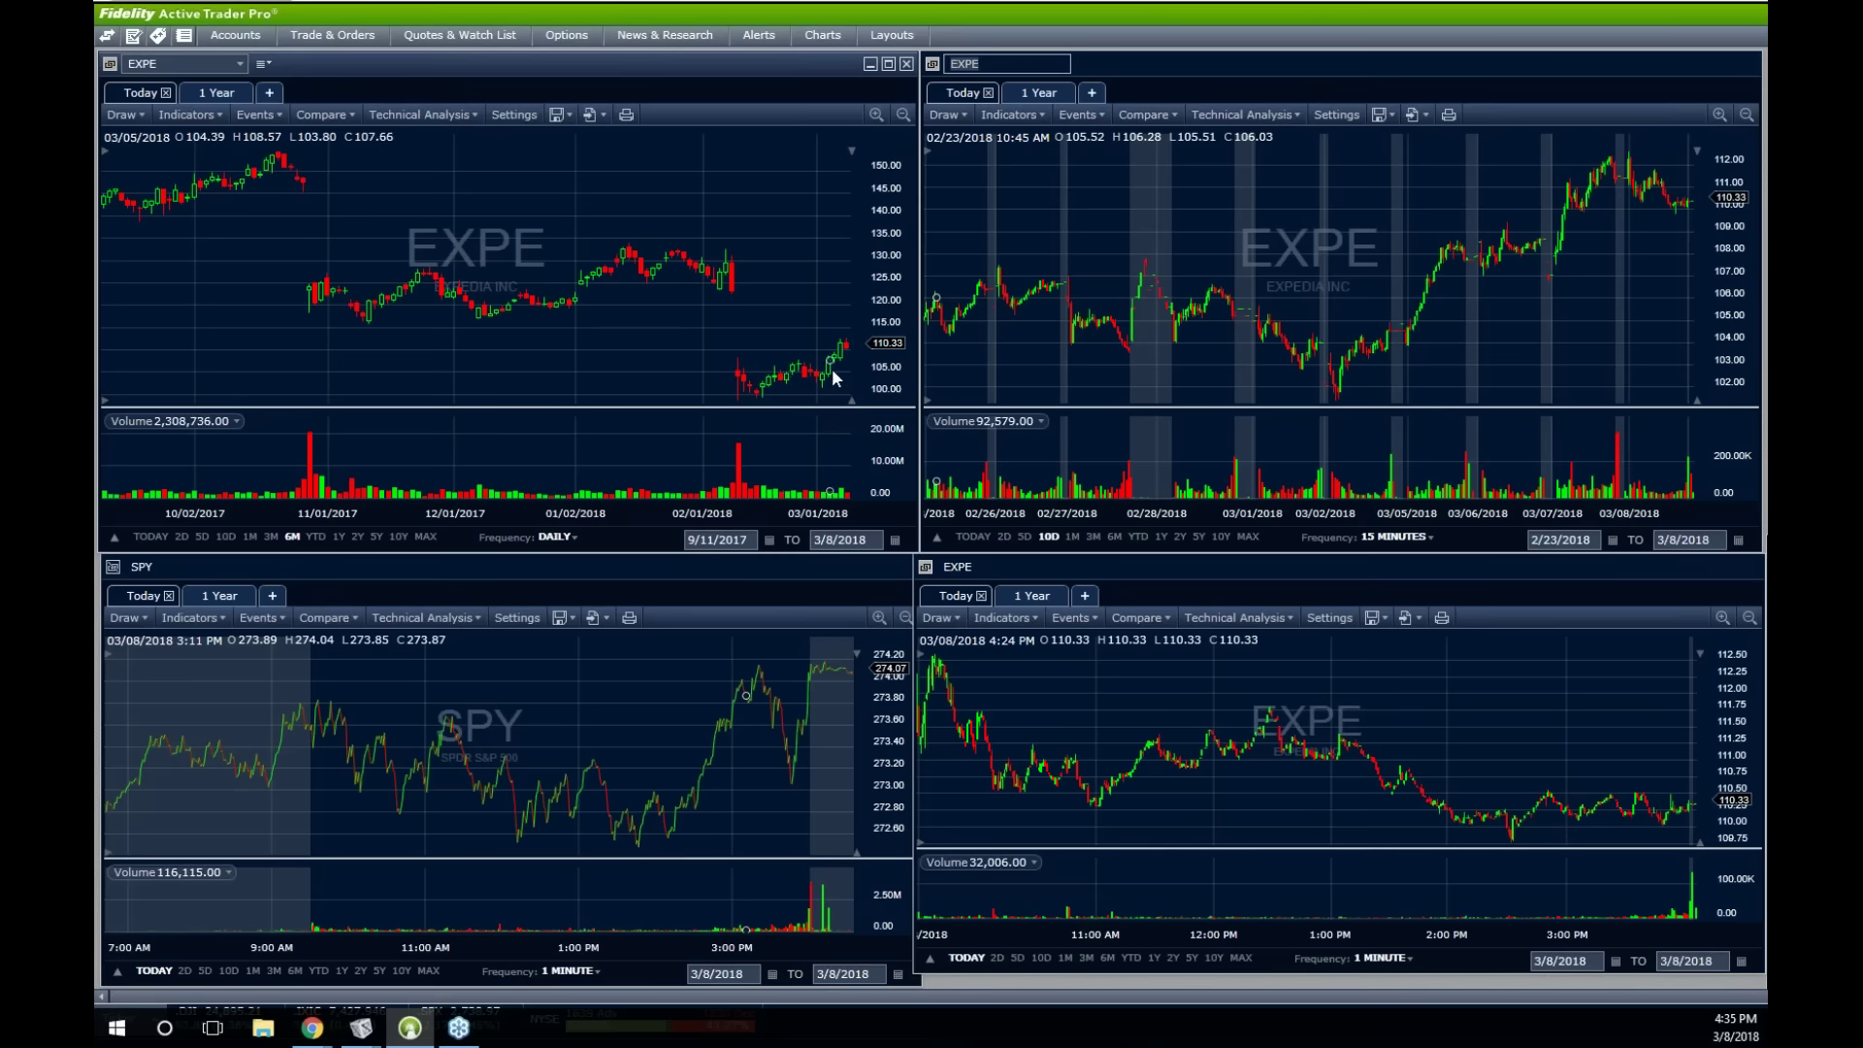
left_click(989, 72)
type("BKNG")
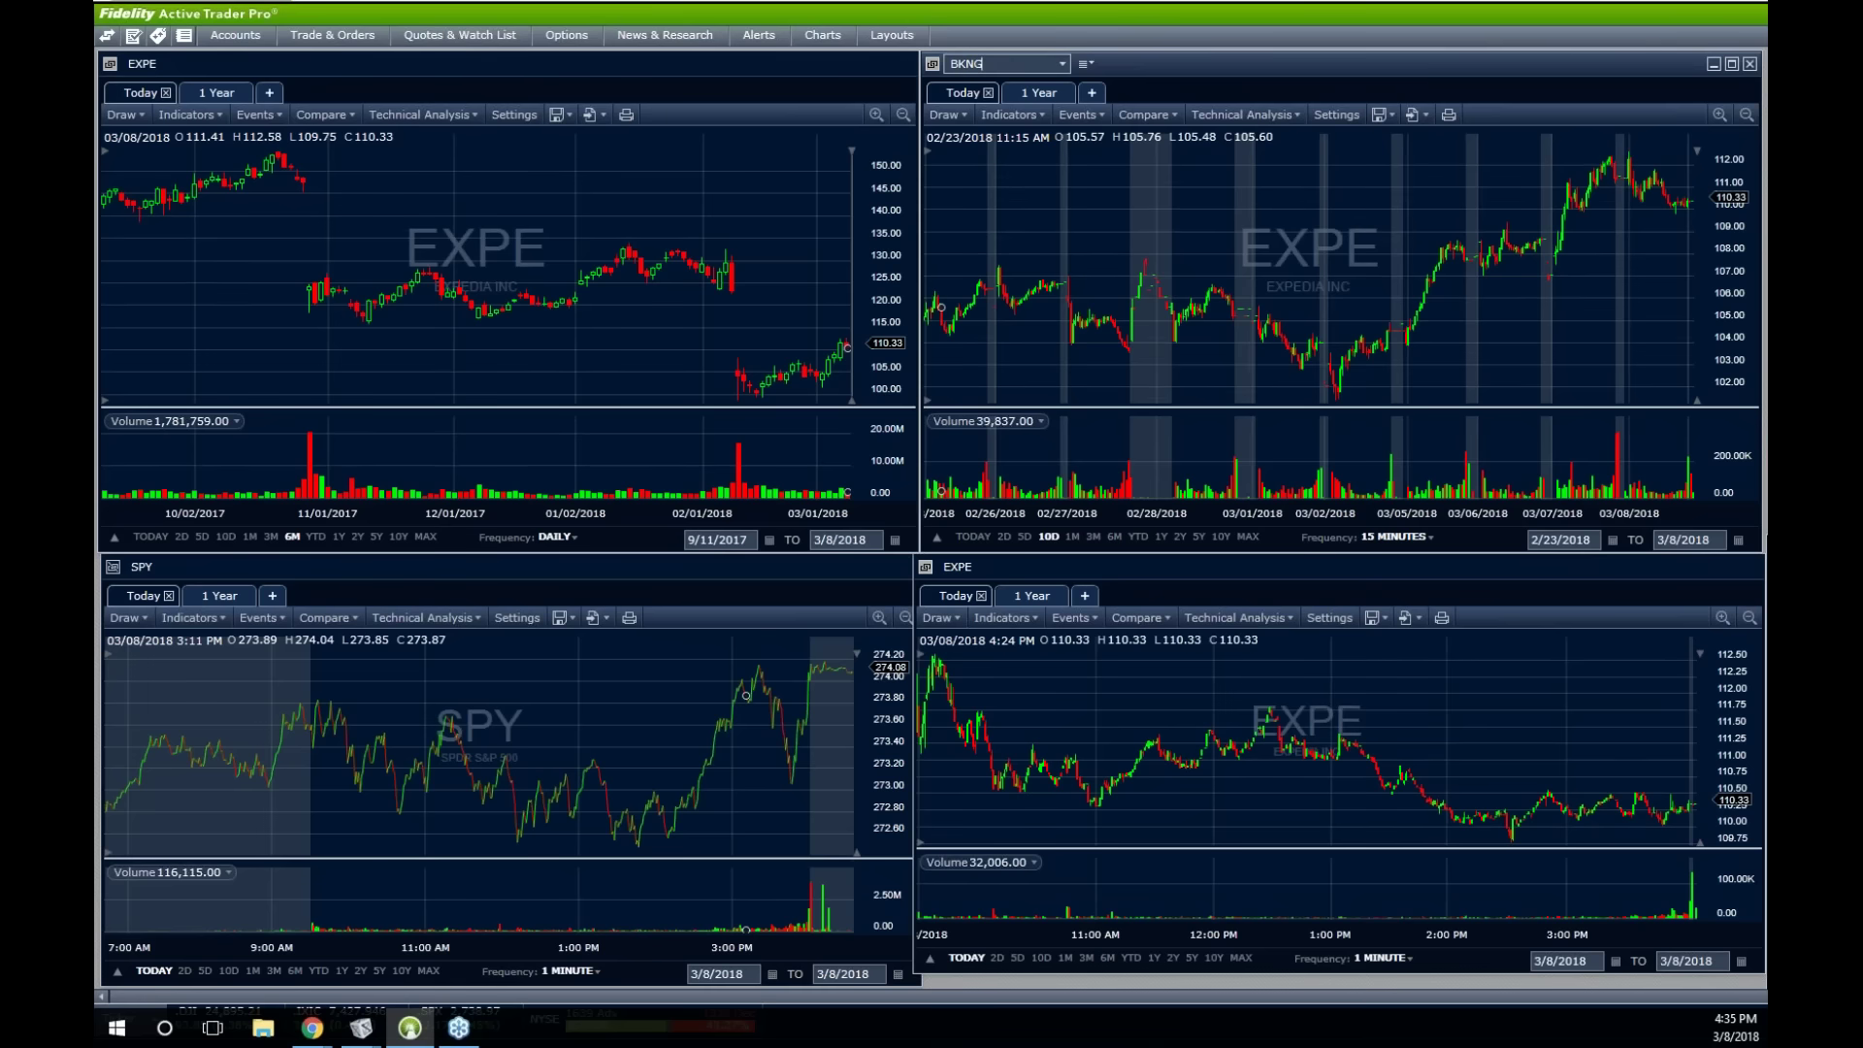
key("Return")
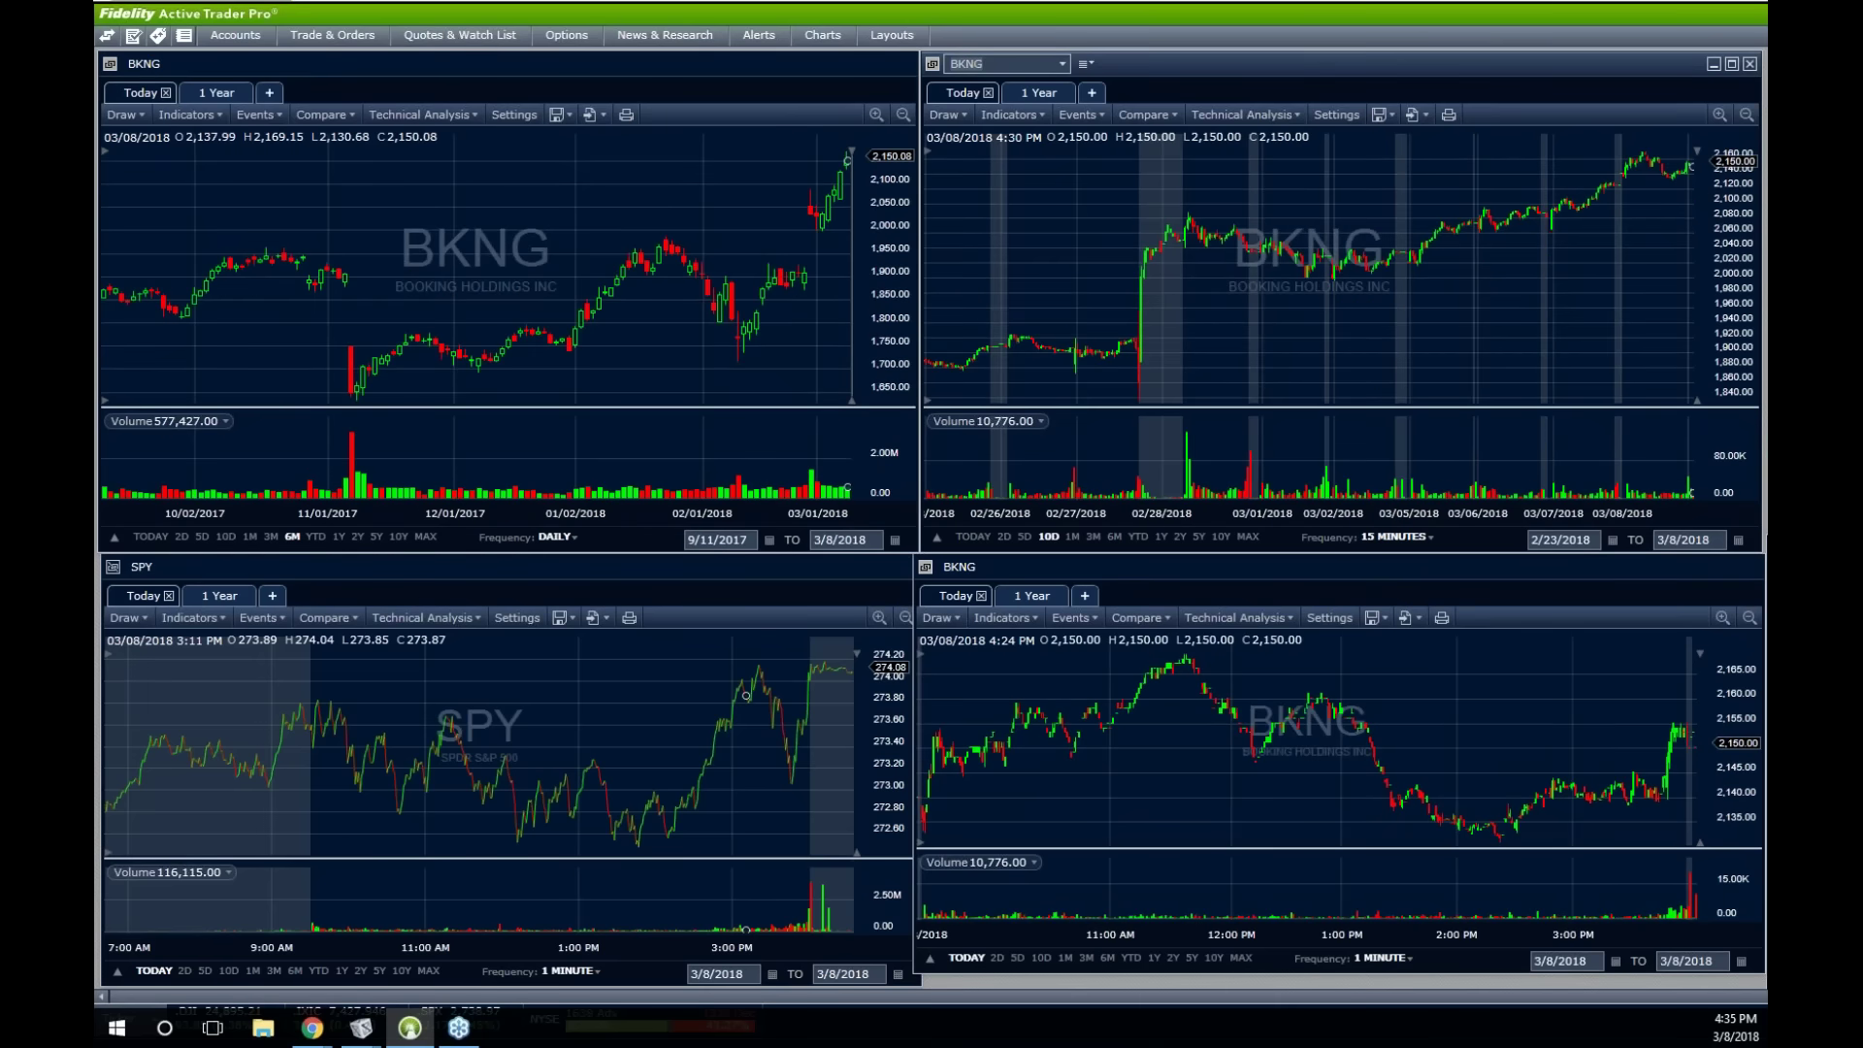
- Replace BKNG with EXPE in the linked charts and view its recent daily price action
key("BackSpace")
key("BackSpace")
key("BackSpace")
key("BackSpace")
type("EXPE")
key("Return")
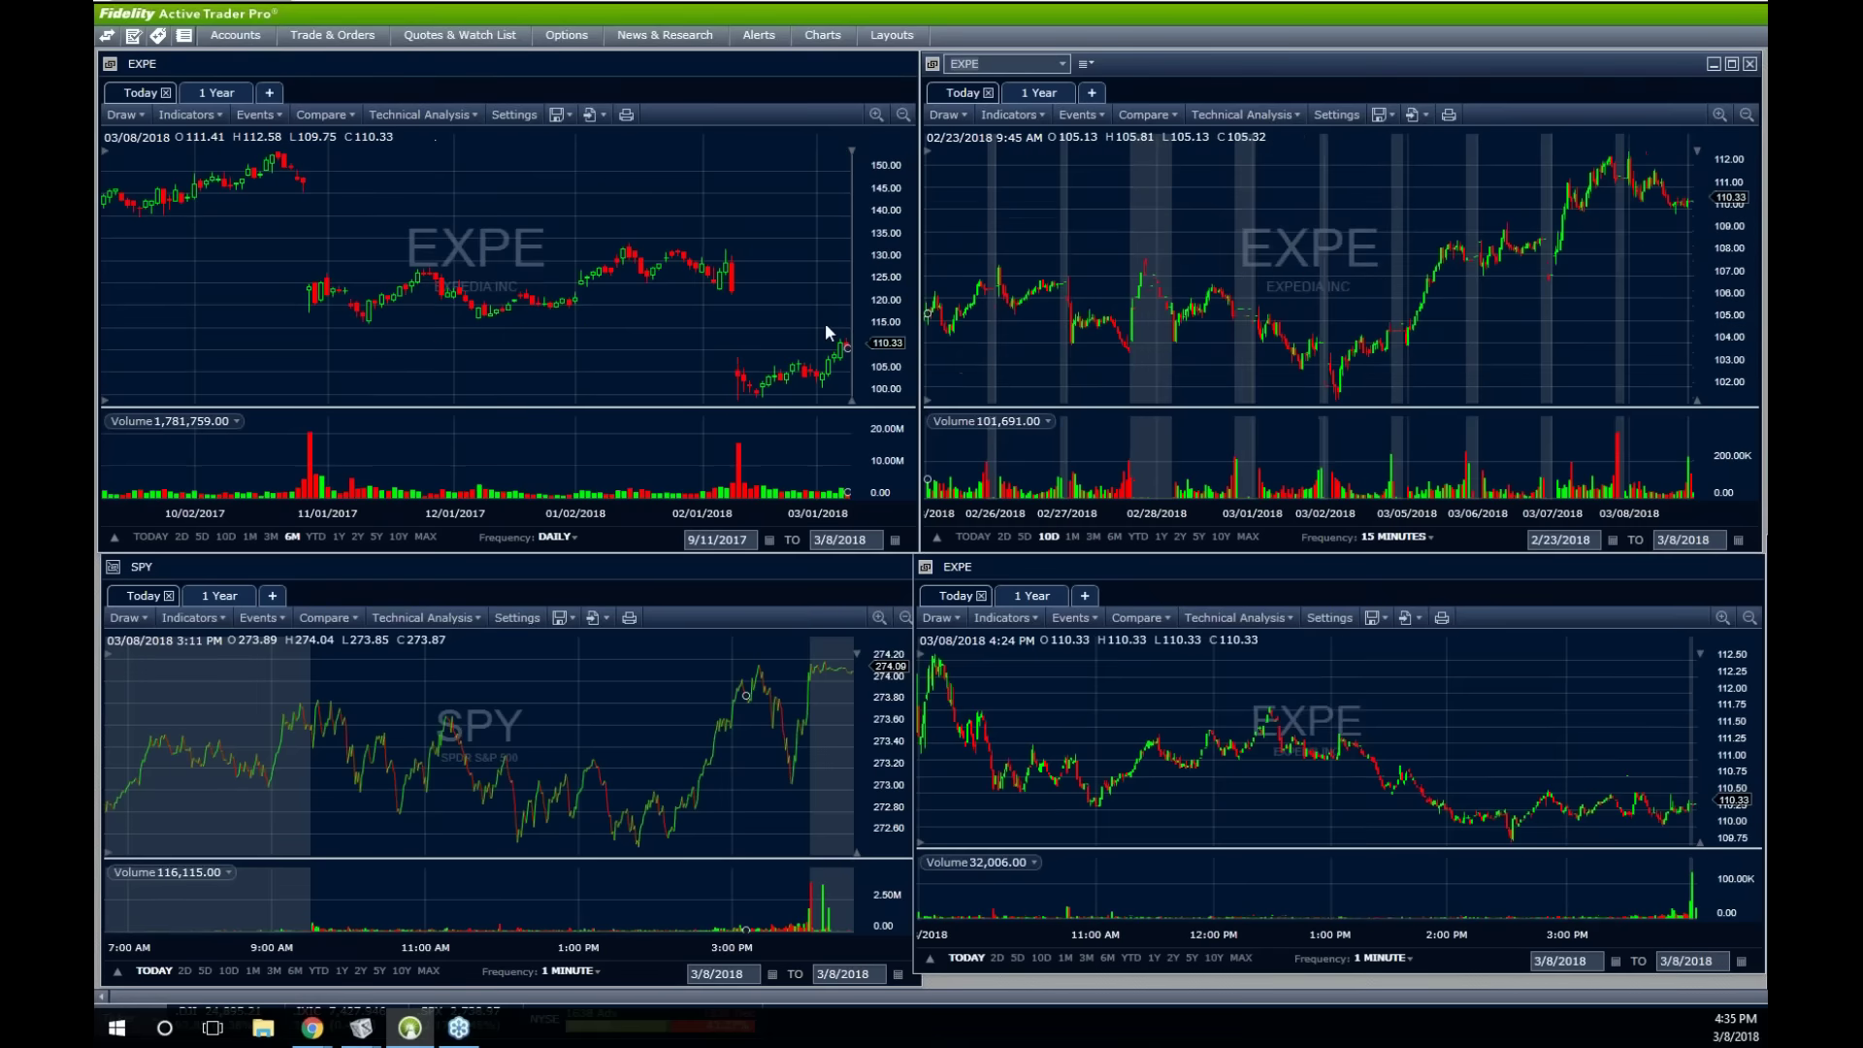